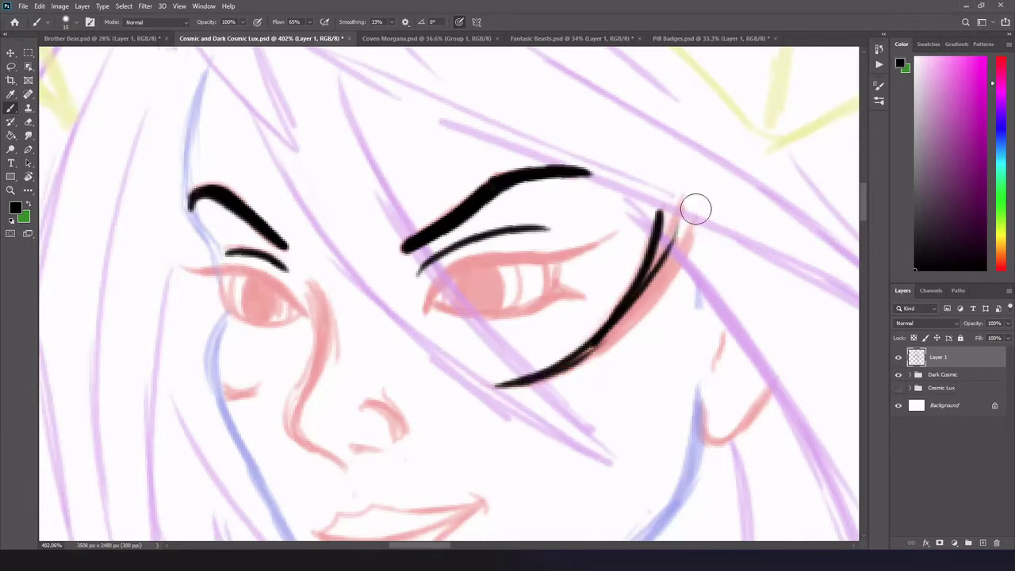
Ink the thick black winged marking below the near eye's outer corner, with separate pointed tips at its upper end
drag(696, 208, 603, 341)
mouse_move(655, 290)
mouse_down()
mouse_move(567, 371)
mouse_move(502, 388)
mouse_up()
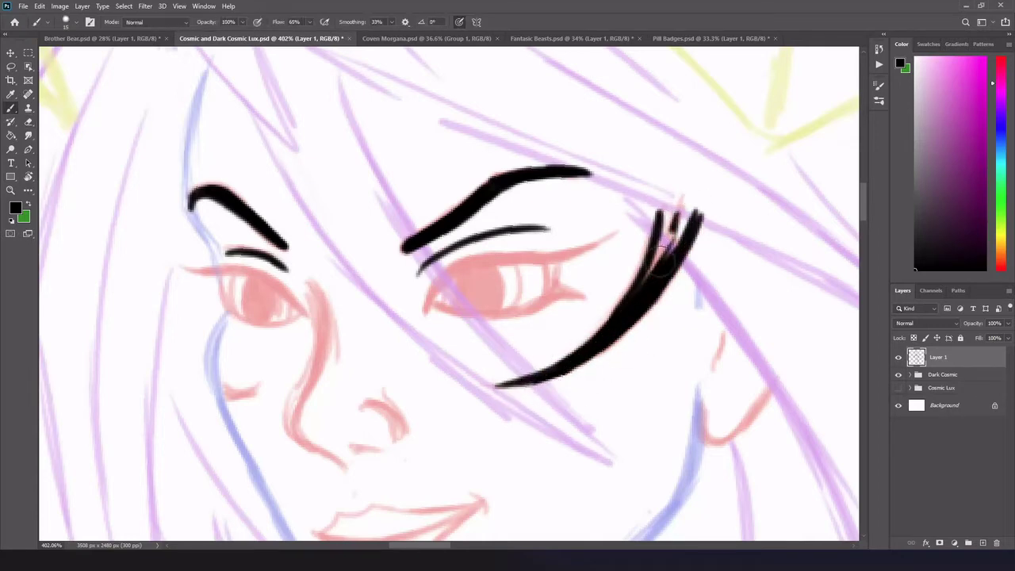
drag(678, 208, 644, 279)
Ink the near eye's upper and lower lids, its forked outer corner and the thin curved lines beside the iris
drag(499, 252, 419, 313)
key(ctrl+z)
mouse_move(593, 238)
mouse_down()
mouse_move(424, 312)
mouse_move(587, 291)
mouse_move(561, 292)
mouse_up()
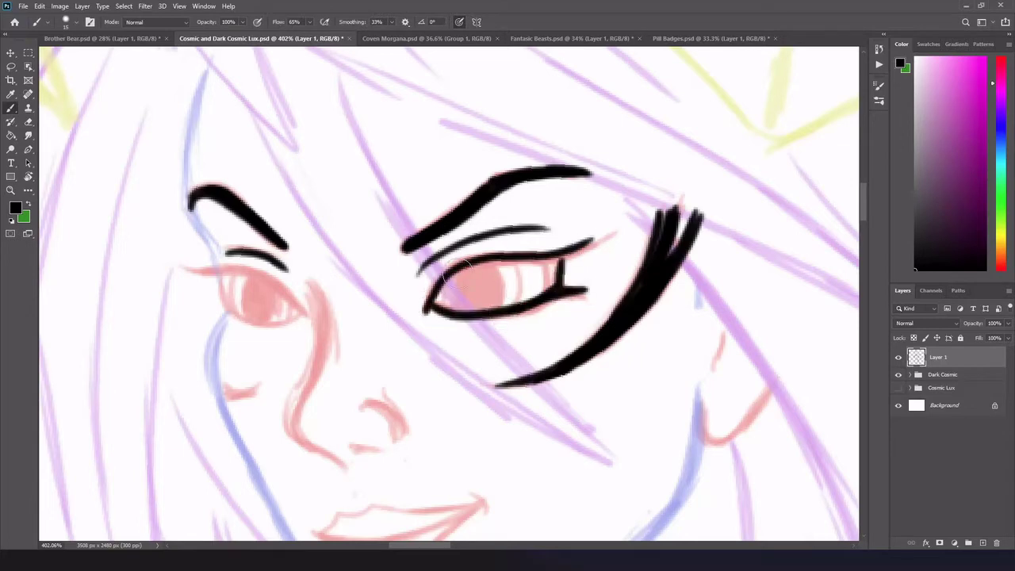
drag(432, 295, 604, 232)
mouse_move(543, 262)
mouse_down()
mouse_move(544, 298)
mouse_move(528, 300)
mouse_up()
drag(512, 262, 513, 303)
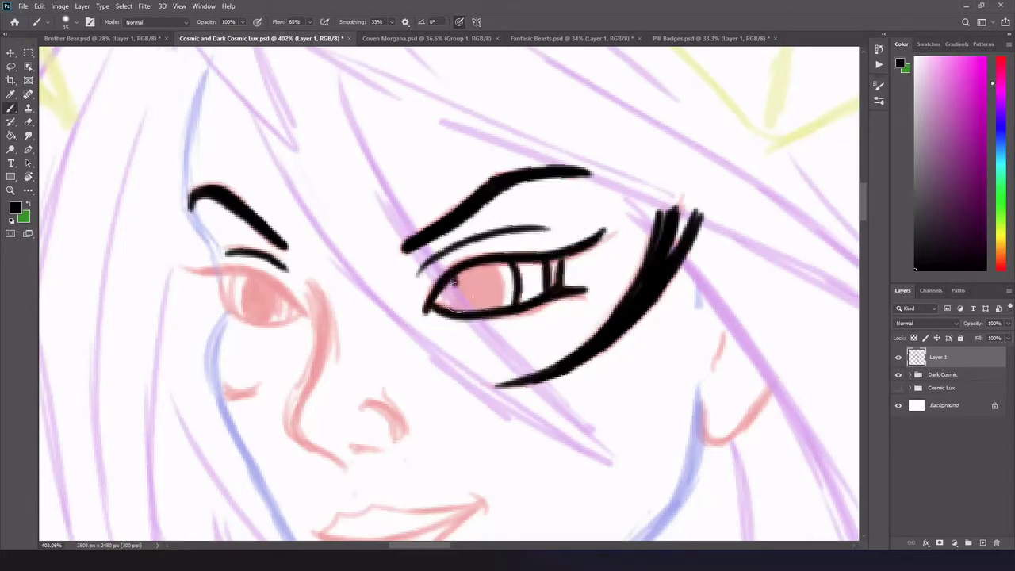
Fill the near eye's iris solid black, leaving small white gaps at both sides
drag(460, 278, 452, 309)
drag(495, 253, 497, 308)
drag(444, 286, 467, 310)
mouse_move(432, 306)
mouse_down()
mouse_move(484, 258)
mouse_move(492, 302)
mouse_move(454, 295)
mouse_up()
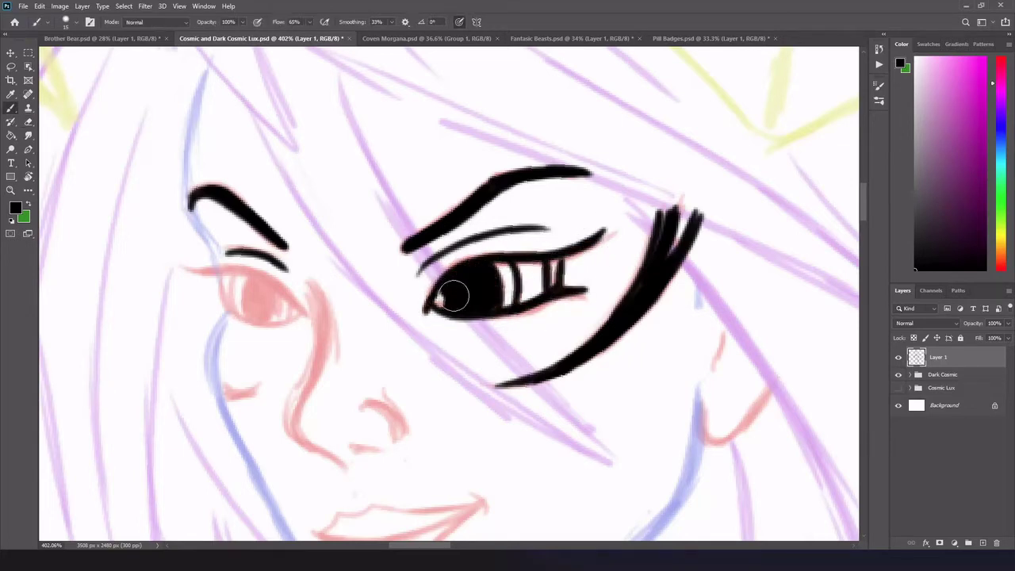
Ink the far eye's lids and inner lines over the sketch and fill its iris black
drag(176, 264, 305, 313)
drag(224, 278, 307, 316)
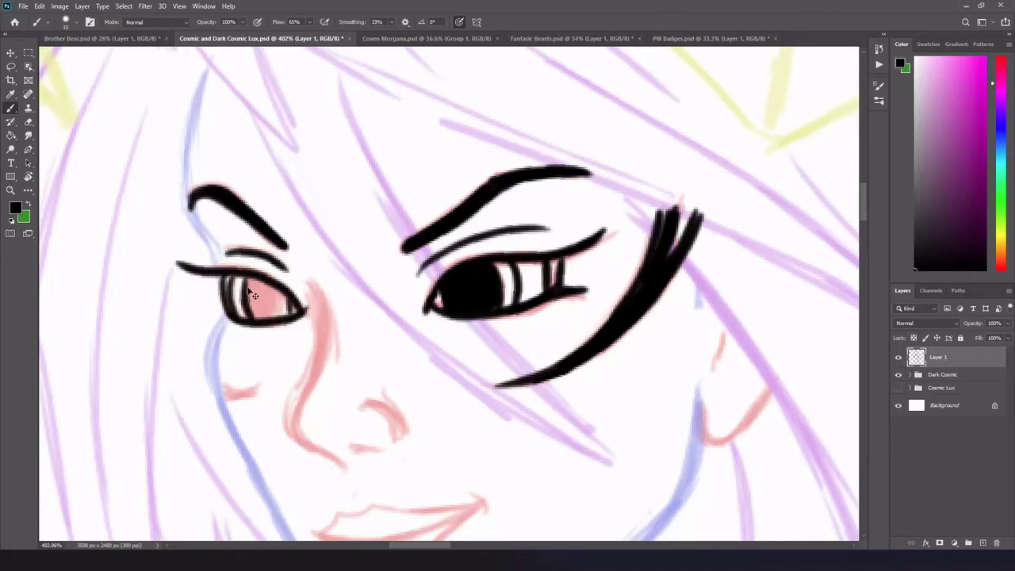
mouse_move(253, 295)
mouse_down()
mouse_move(273, 297)
mouse_move(250, 298)
mouse_up()
Ink the nose bridge and nostrils, the ear lobe, and the short mark on the far cheek
scroll(328, 457, down, 3)
drag(373, 319, 391, 421)
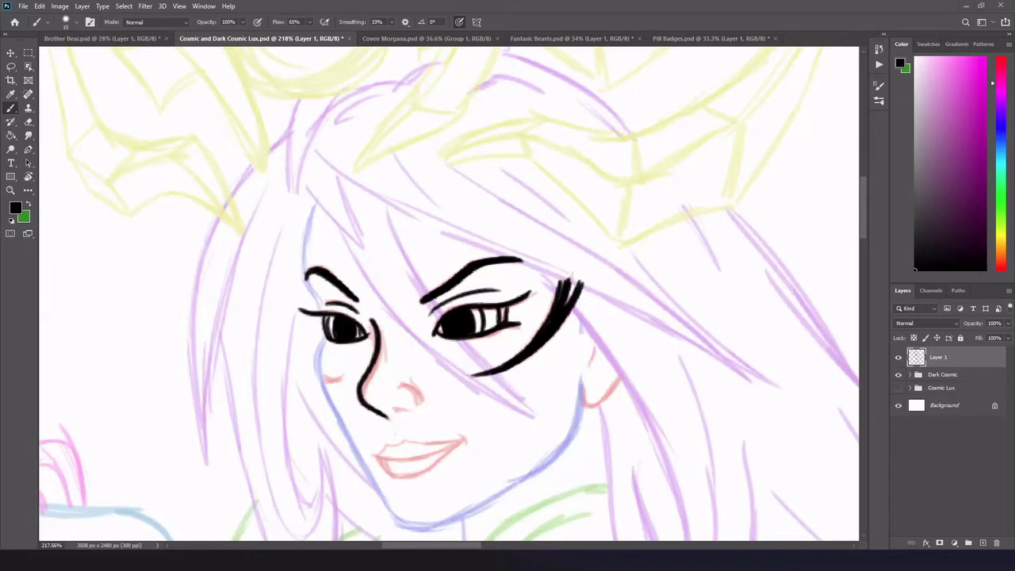
drag(581, 379, 619, 376)
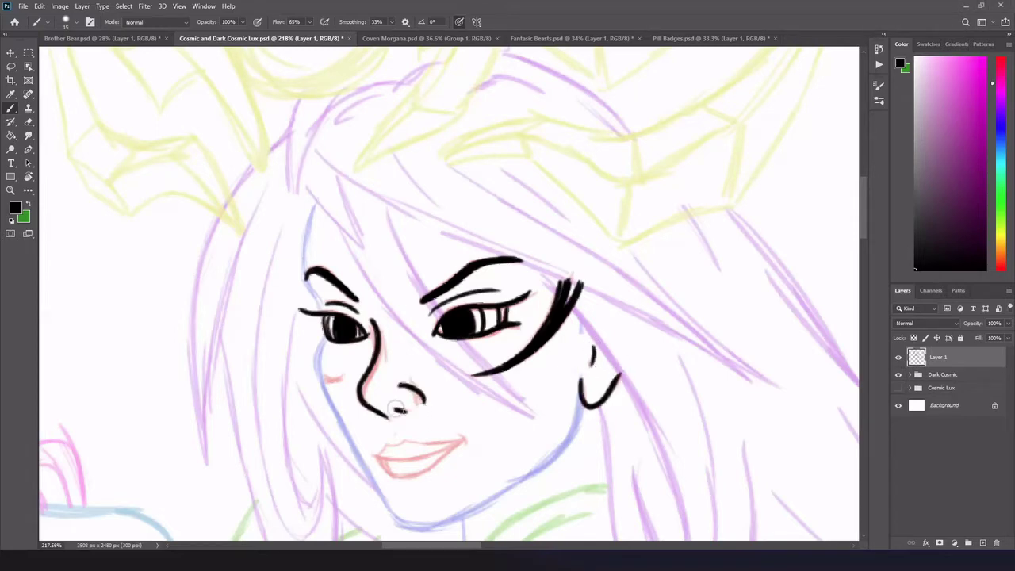
scroll(343, 353, up, 5)
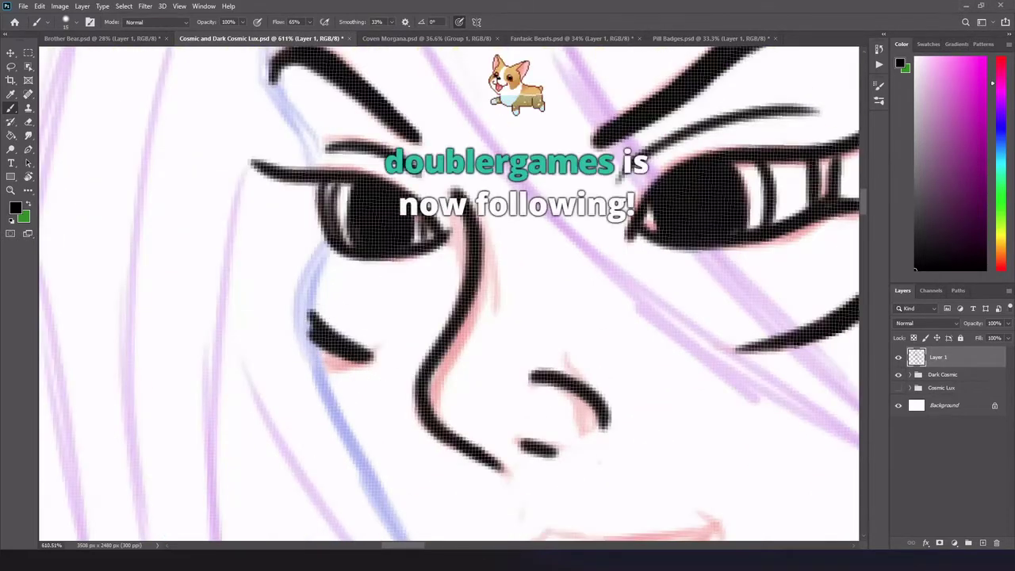
scroll(370, 356, down, 8)
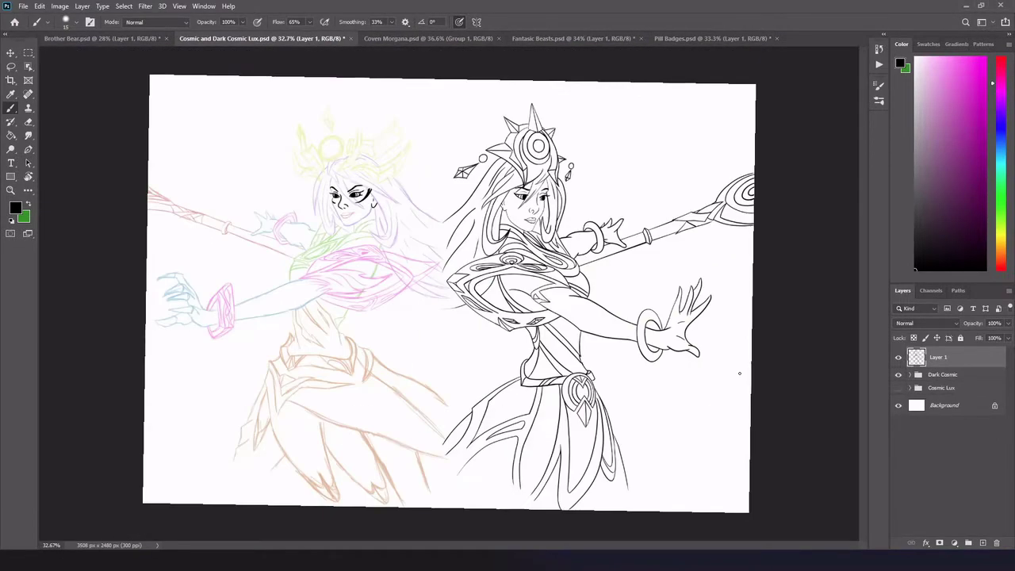
Ink the jawline from the far cheek around the chin to the ear, erasing the stray stroke under the jaw
scroll(337, 200, up, 7)
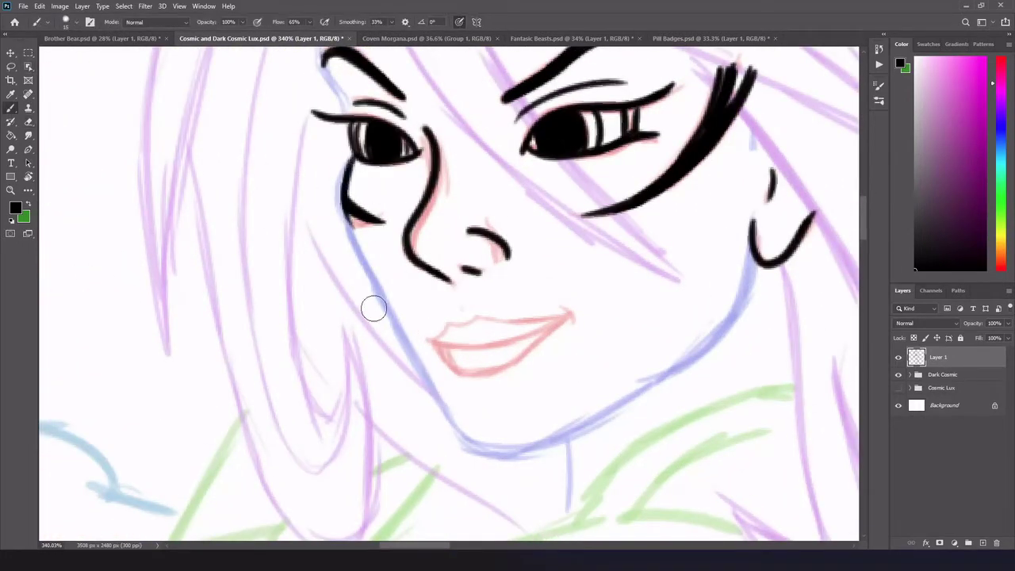
drag(752, 228, 702, 366)
mouse_move(345, 209)
mouse_down()
mouse_move(353, 246)
mouse_move(537, 426)
mouse_up()
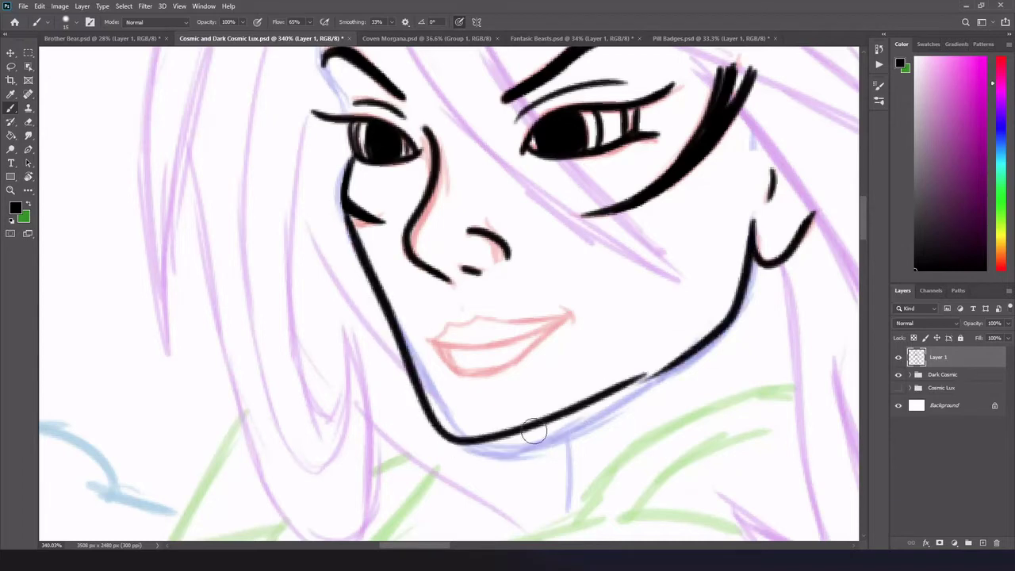
key(ctrl+z)
drag(702, 366, 509, 439)
key(ctrl+z)
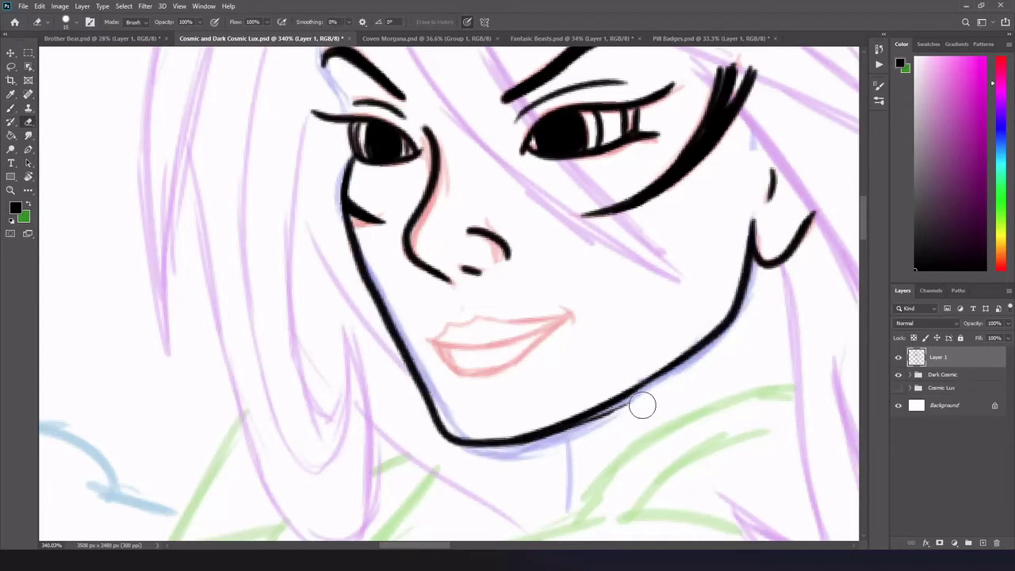
mouse_move(642, 404)
mouse_down()
mouse_move(480, 458)
mouse_move(598, 431)
mouse_move(538, 427)
mouse_move(595, 408)
mouse_up()
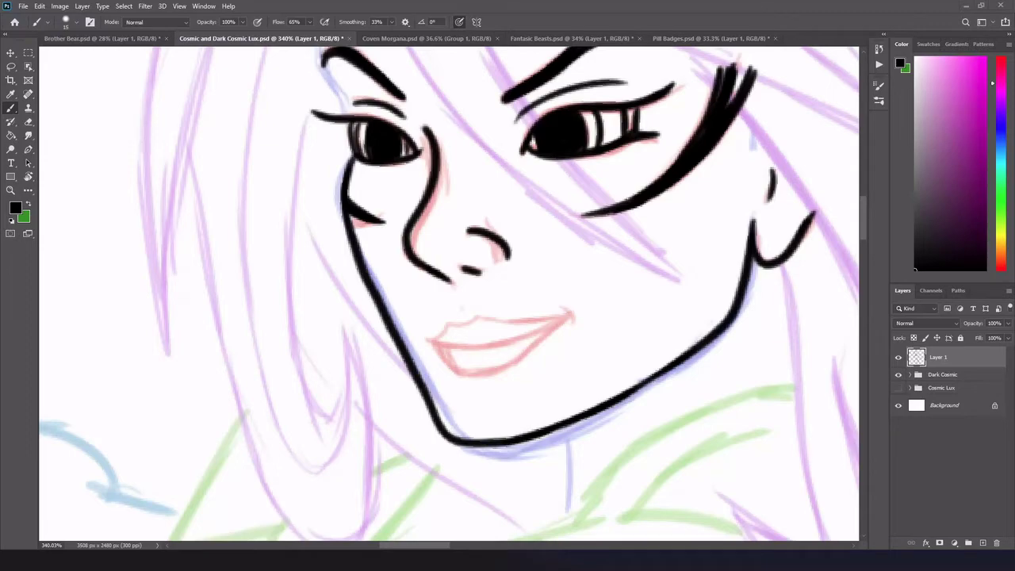
Ink the lips with a small corner crease and complete the face contour beside the ear and along the forehead
mouse_move(434, 339)
mouse_down()
mouse_move(494, 317)
mouse_move(577, 316)
mouse_move(589, 333)
mouse_up()
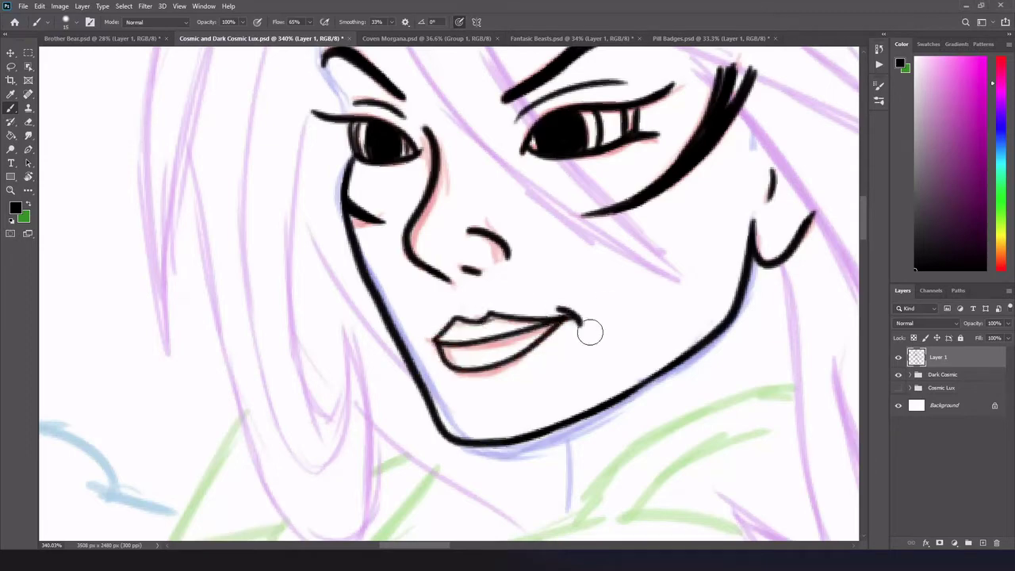
scroll(730, 236, down, 2)
scroll(730, 236, up, 1)
drag(741, 204, 736, 235)
scroll(396, 118, up, 2)
drag(397, 125, 382, 224)
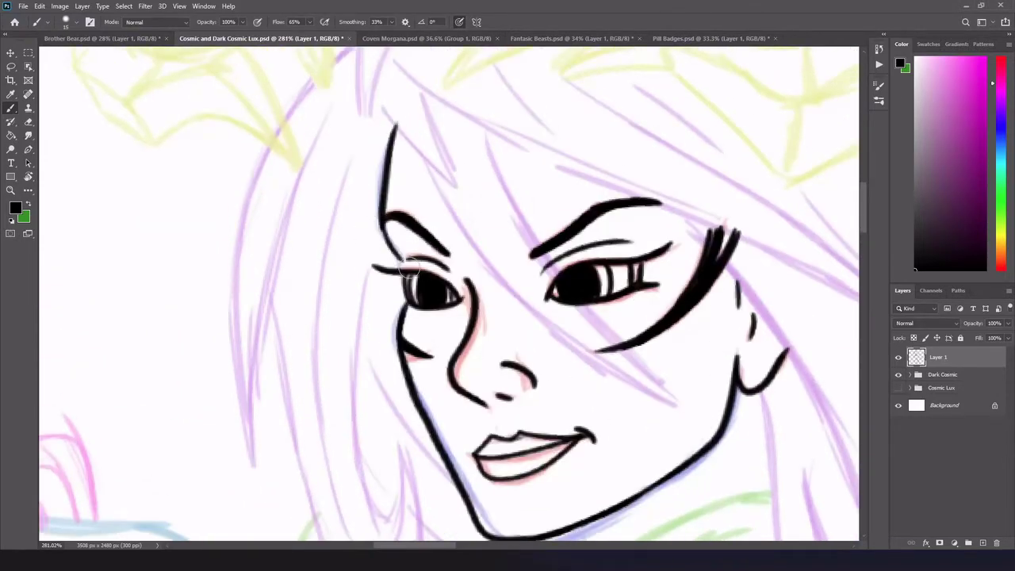
Ink the long pointed hair strand crossing the near eye and the short pointed lock above the far eyebrow
scroll(680, 359, up, 1)
scroll(680, 359, down, 3)
scroll(471, 442, up, 3)
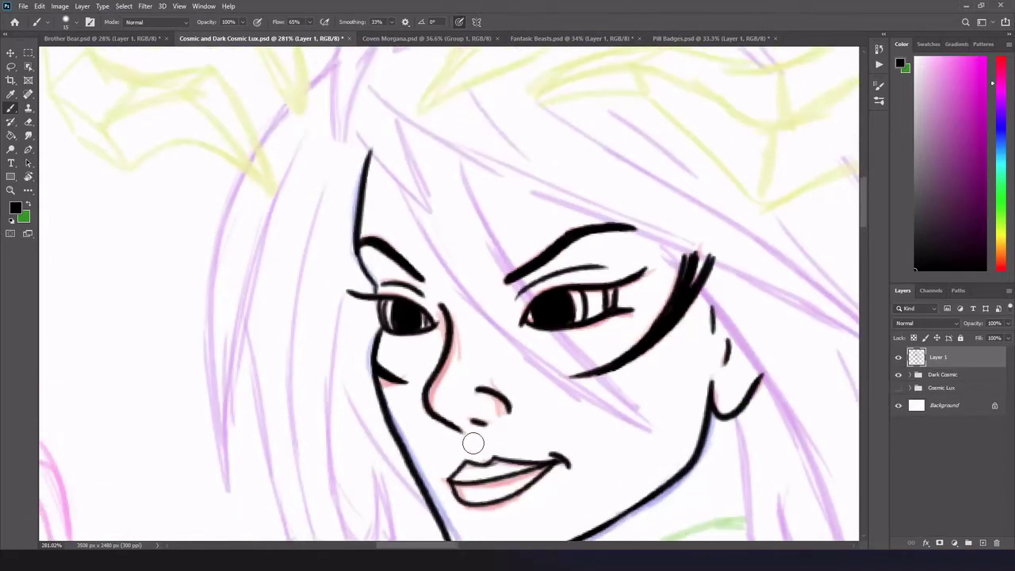
scroll(471, 442, up, 1)
drag(460, 198, 509, 323)
mouse_move(401, 234)
mouse_down()
mouse_move(558, 424)
mouse_move(665, 471)
mouse_up()
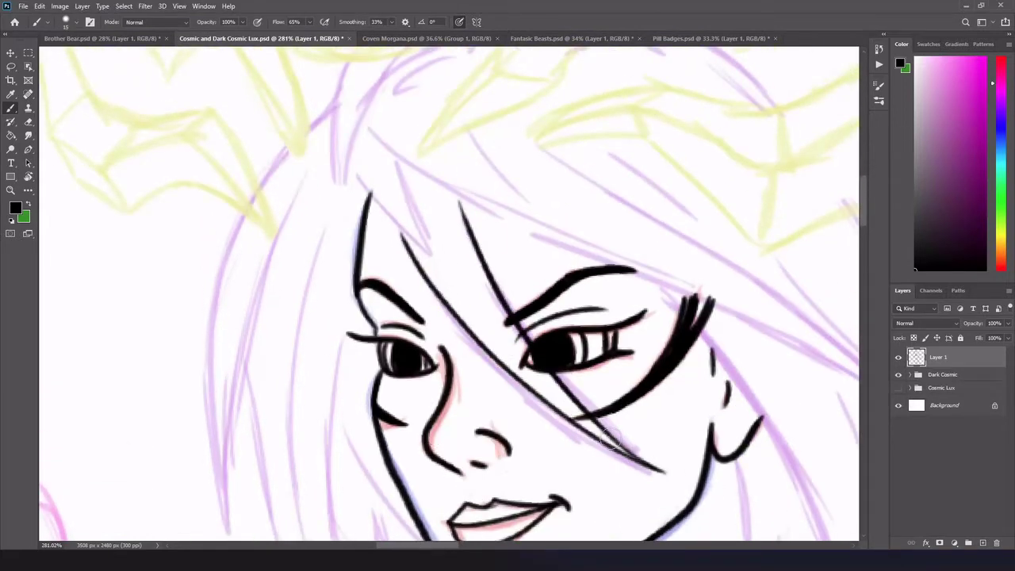
drag(400, 162, 427, 252)
Erase the eyebrow and eye lines covered by the crossing strand and extend the strand's edge up toward the hairline
key(e)
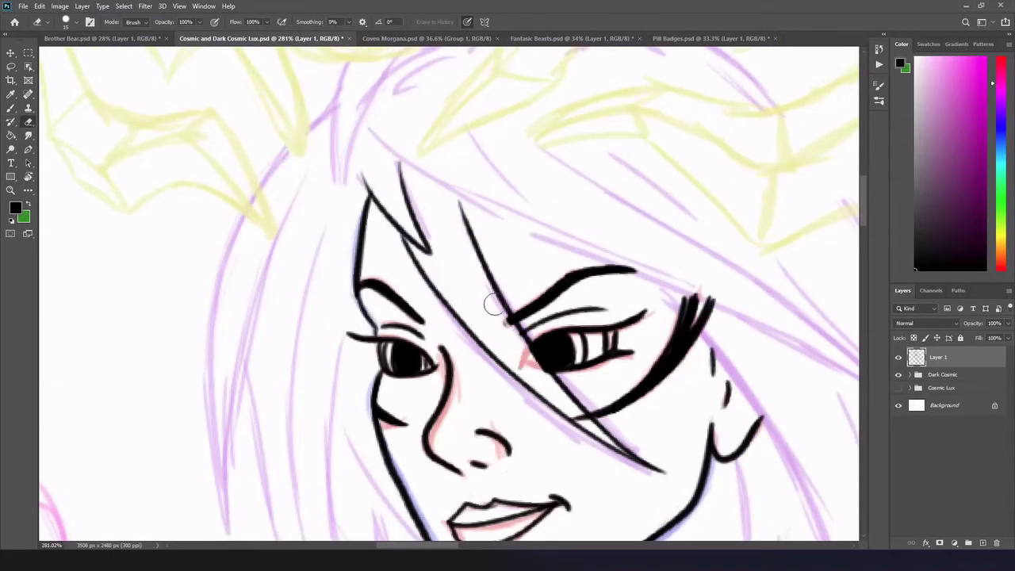
key(b)
drag(456, 190, 476, 228)
Ink the long bang sweeping across the forehead past the ear, plus the loose strands above and behind it
scroll(476, 244, up, 1)
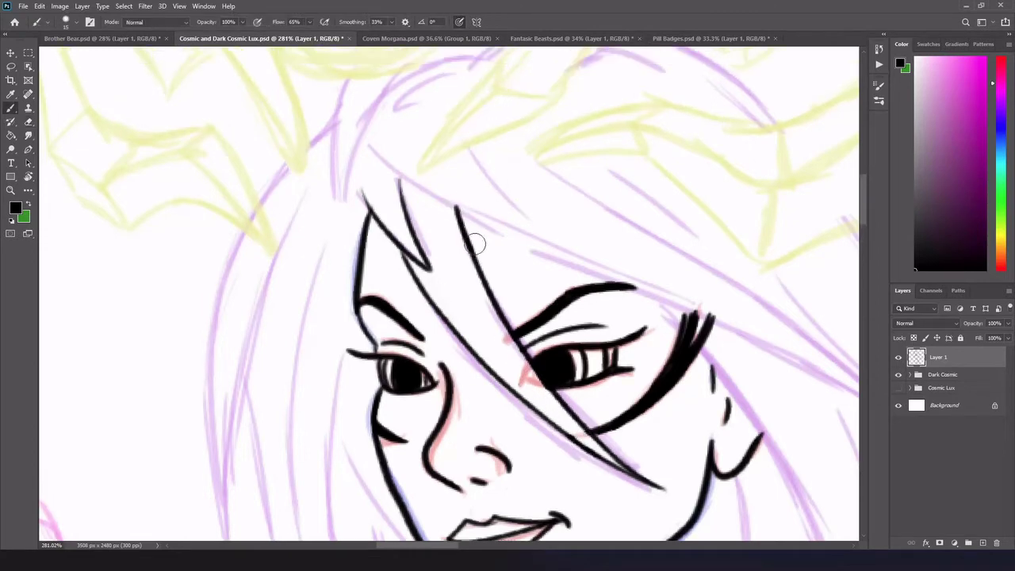
scroll(421, 182, down, 3)
scroll(420, 182, right, 6)
mouse_move(222, 91)
mouse_down()
mouse_move(514, 243)
mouse_move(765, 392)
mouse_up()
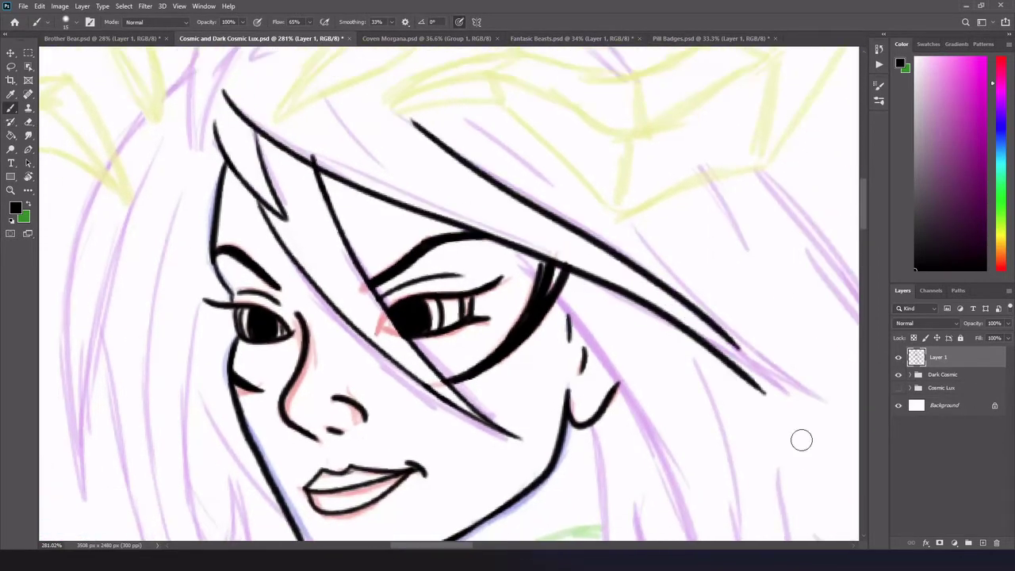
drag(416, 134, 791, 460)
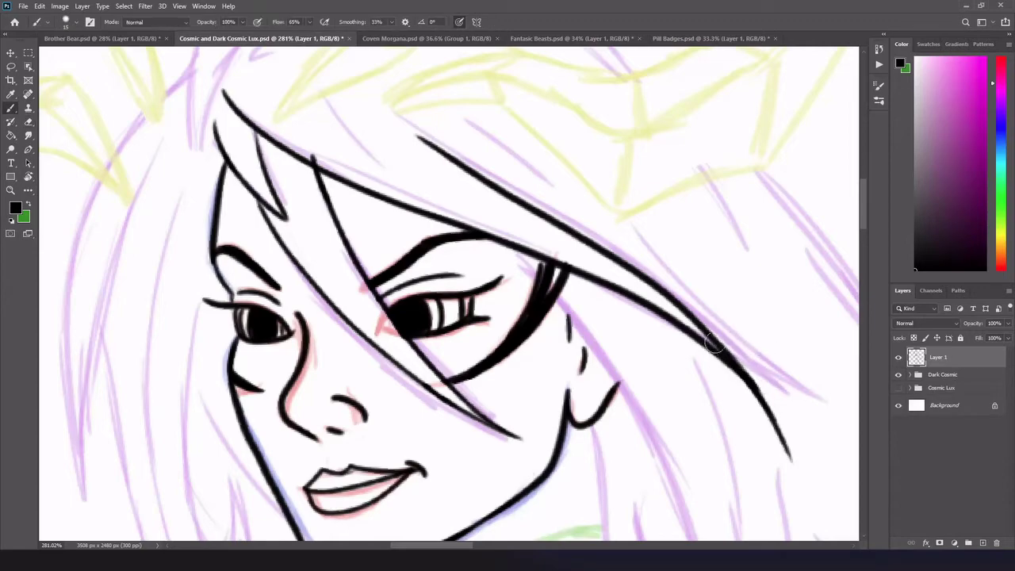
drag(638, 238, 813, 392)
drag(471, 120, 567, 198)
drag(704, 190, 755, 310)
Ink the neck line and the long lock curling down past the ear, erasing the eye marking's tips that overlap the hair
scroll(715, 521, down, 3)
scroll(714, 521, right, 2)
drag(389, 129, 553, 348)
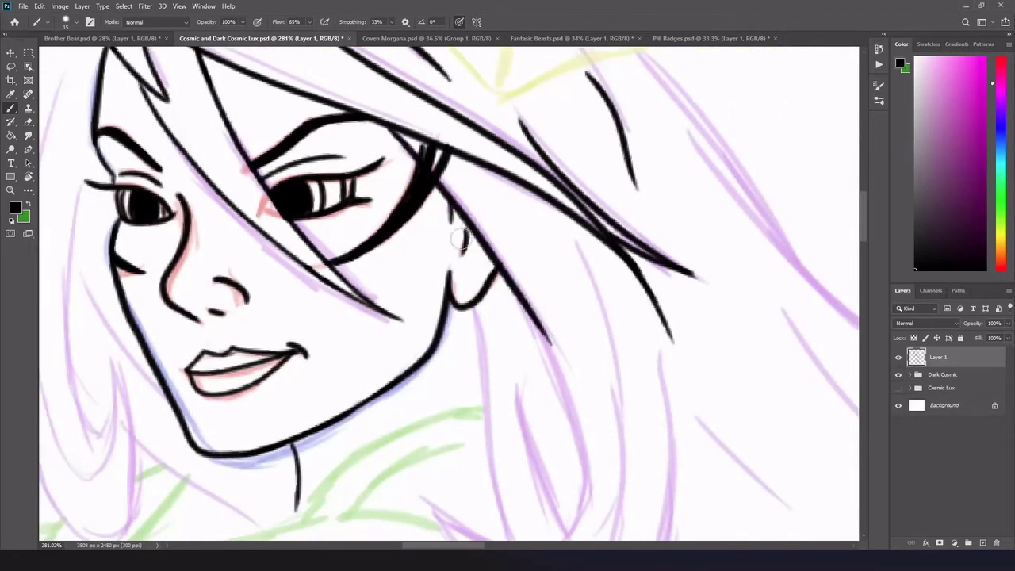
scroll(553, 347, down, 1)
drag(452, 131, 558, 303)
drag(577, 357, 420, 421)
key(e)
drag(435, 96, 448, 125)
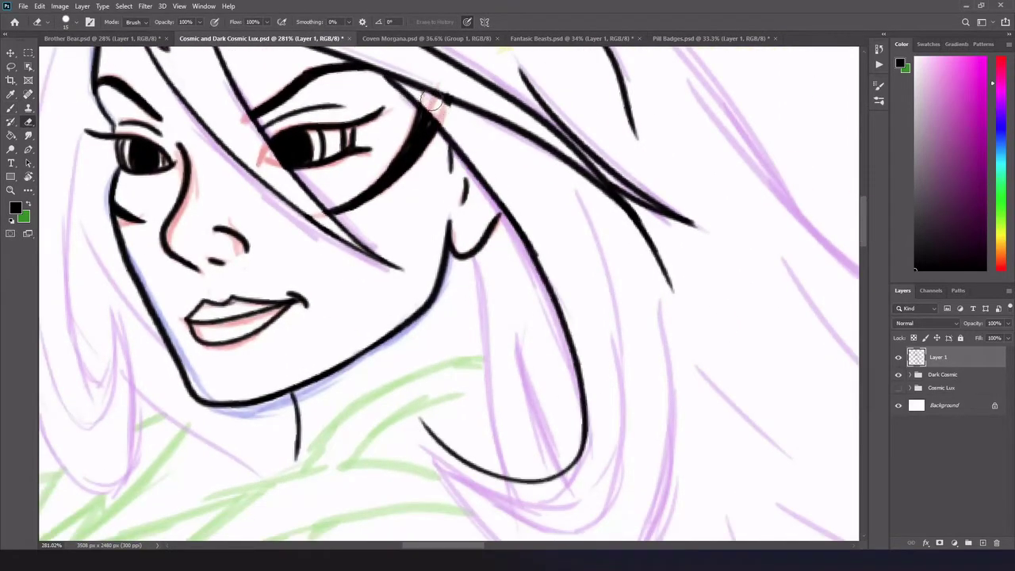
Ink the two outer curves of the curling lock beside the neck and the thin strands inside it
key(b)
scroll(494, 367, down, 2)
drag(420, 306, 599, 111)
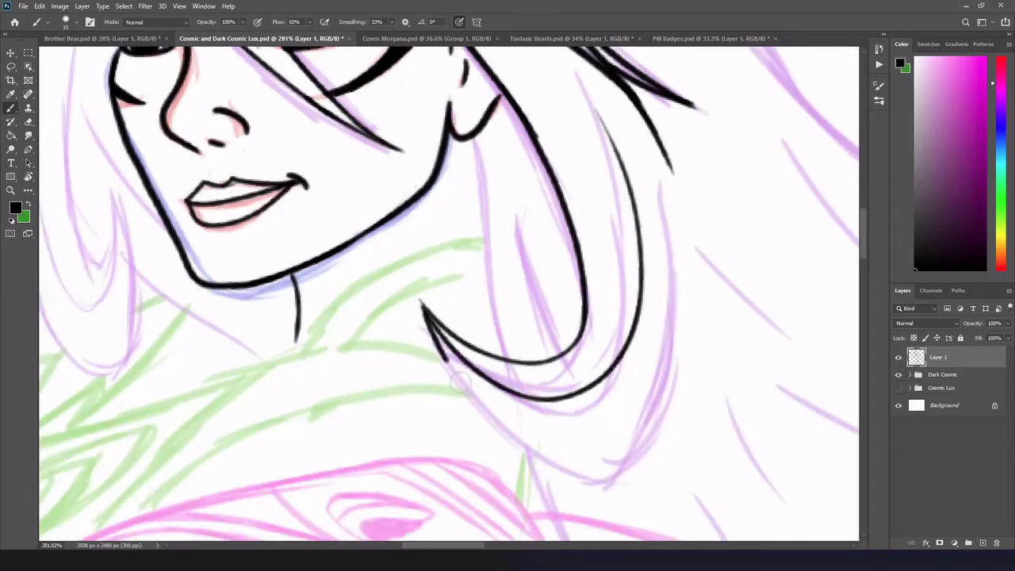
drag(692, 225, 422, 308)
drag(476, 137, 501, 356)
drag(520, 192, 567, 341)
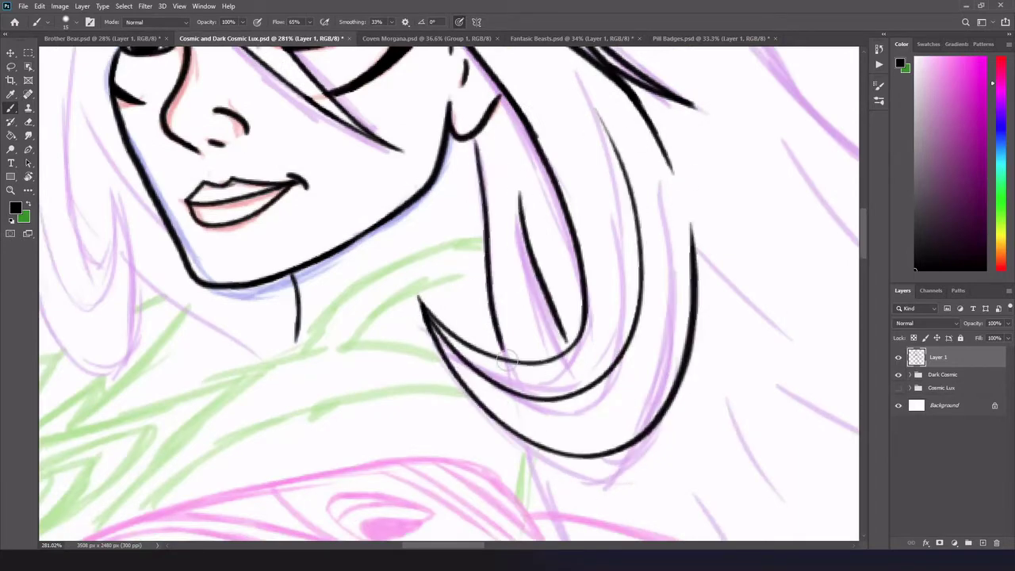
Ink the upper contour of the hair flowing behind the head and the loose strands beneath it
scroll(515, 170, down, 5)
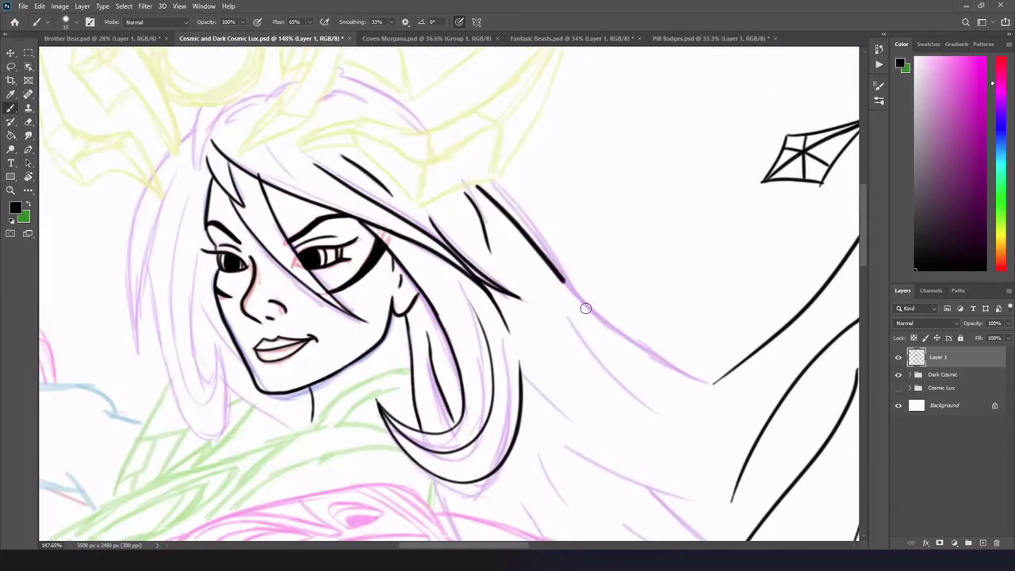
drag(714, 389, 469, 192)
drag(532, 277, 681, 376)
drag(591, 342, 561, 441)
Ink the hair contour over the top of the head between the crown pieces, with short inner strands
scroll(328, 125, up, 3)
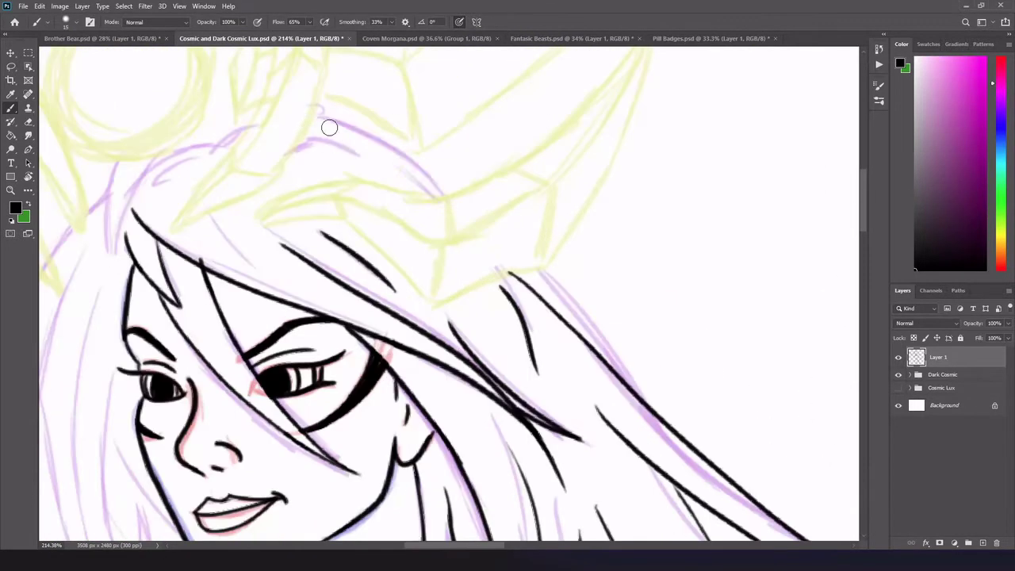
drag(315, 121, 450, 198)
drag(291, 152, 317, 120)
scroll(346, 205, left, 3)
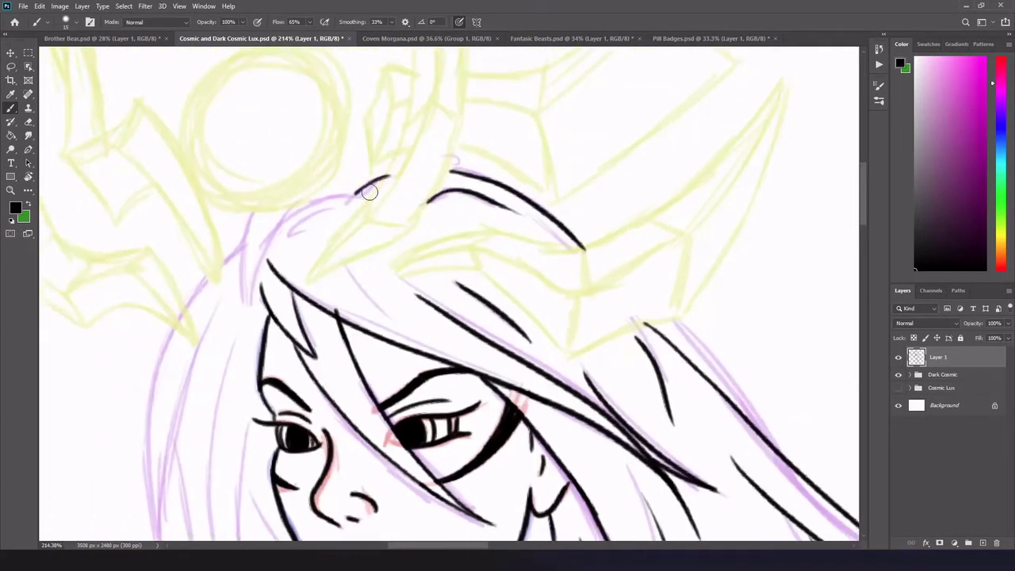
drag(434, 336, 349, 272)
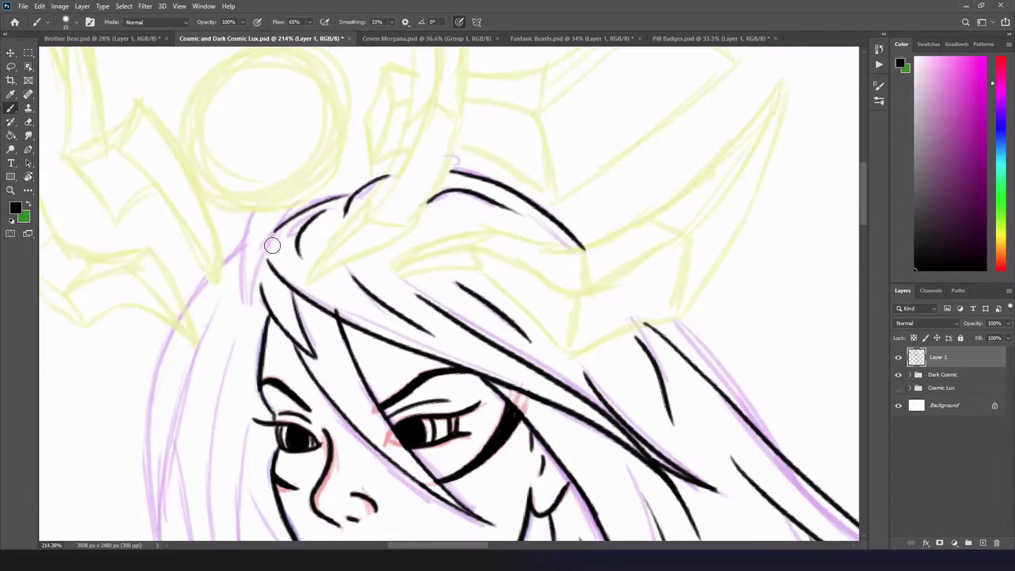
drag(250, 304, 264, 227)
key(ctrl+z)
Ink the outer hair contour on the far side of the face, tapering it into a pointed lock
mouse_move(254, 302)
mouse_down()
mouse_move(242, 226)
mouse_move(238, 440)
mouse_up()
scroll(225, 335, down, 3)
scroll(225, 335, left, 2)
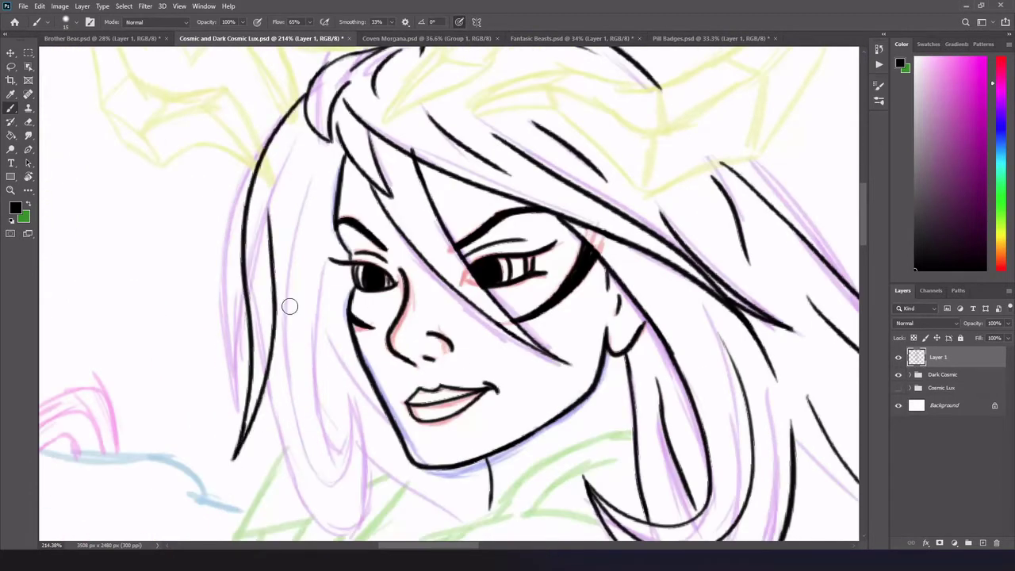
drag(248, 317, 272, 396)
Ink the nested looping locks hanging beside the far cheek and the small pointed strand outside them
drag(373, 381, 278, 539)
scroll(367, 433, down, 3)
key(ctrl+z)
mouse_move(325, 167)
mouse_down()
mouse_move(330, 371)
mouse_move(308, 304)
mouse_up()
drag(306, 88, 349, 397)
drag(289, 241, 363, 333)
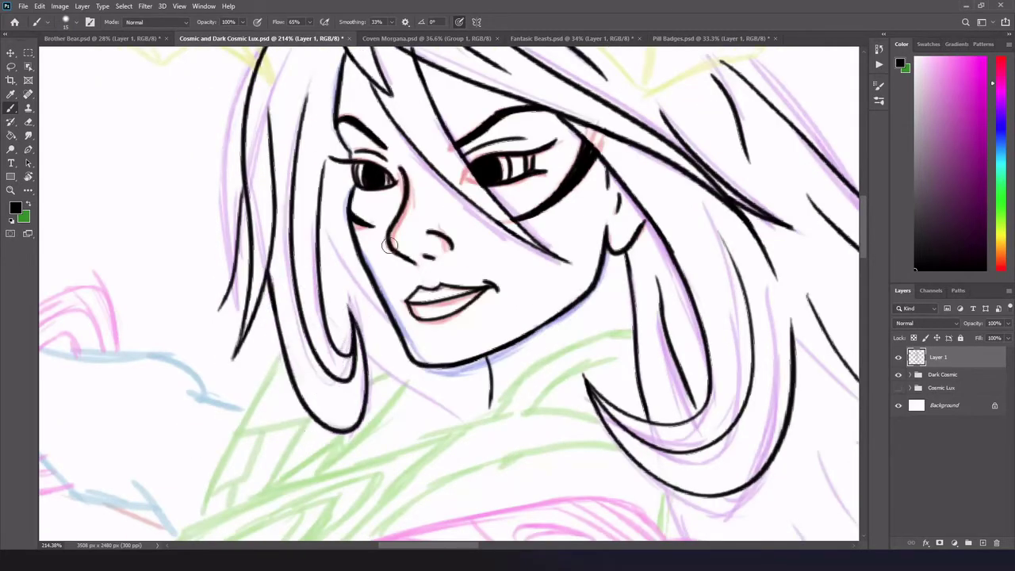
drag(273, 284, 287, 368)
Clean up the looping lock's edge and ink the strands running along the far cheek and under the chin
key(e)
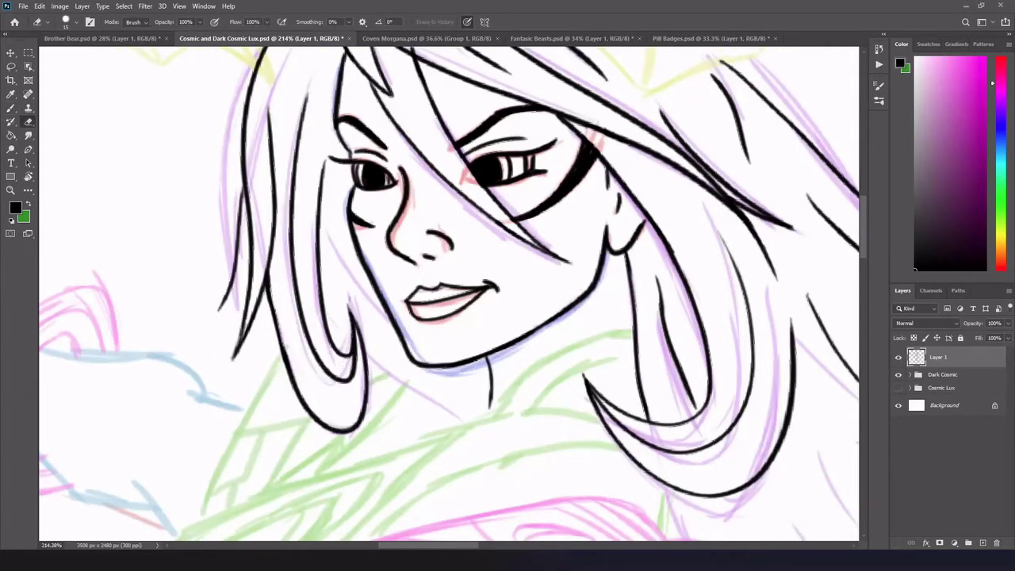
key(b)
mouse_move(269, 302)
mouse_down()
mouse_move(298, 361)
mouse_move(270, 270)
mouse_move(300, 396)
mouse_move(441, 428)
mouse_up()
key(e)
key(b)
Ink the lower right crown horn over the hair, with its angular facets and long pointed tip
scroll(294, 337, right, 2)
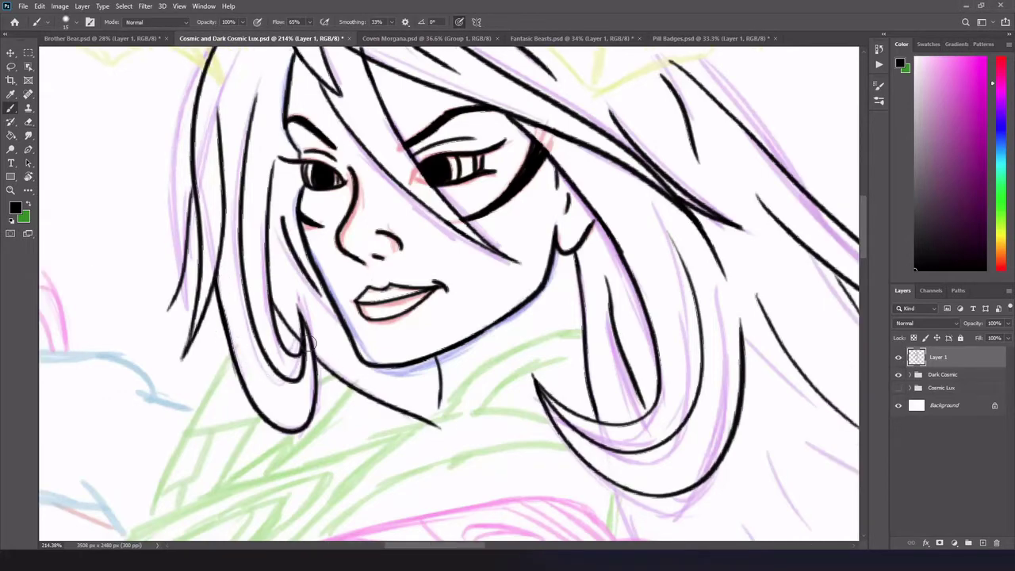
scroll(419, 426, up, 6)
scroll(279, 375, up, 2)
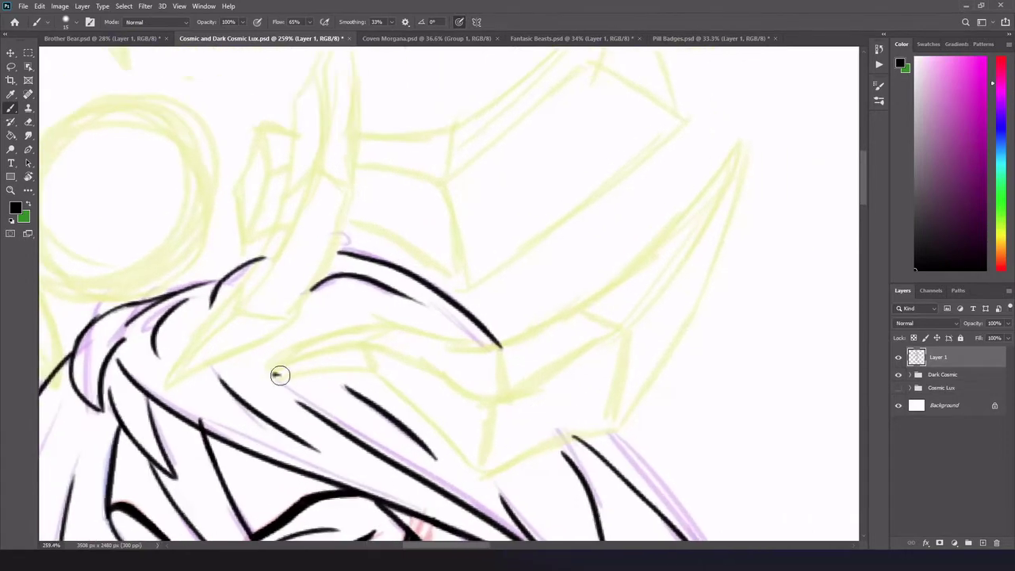
mouse_move(379, 371)
mouse_down()
mouse_move(270, 375)
mouse_move(409, 329)
mouse_move(545, 324)
mouse_move(480, 472)
mouse_move(459, 452)
mouse_up()
drag(378, 343, 475, 387)
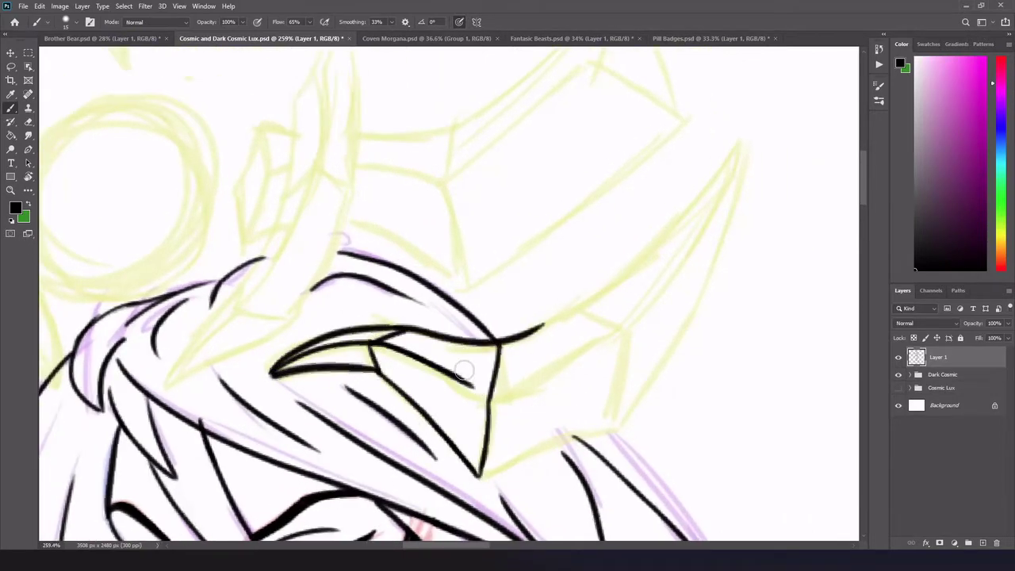
mouse_move(544, 325)
mouse_down()
mouse_move(578, 306)
mouse_move(479, 475)
mouse_up()
drag(628, 333, 491, 393)
mouse_move(577, 308)
mouse_down()
mouse_move(756, 124)
mouse_move(618, 430)
mouse_up()
drag(752, 135, 613, 336)
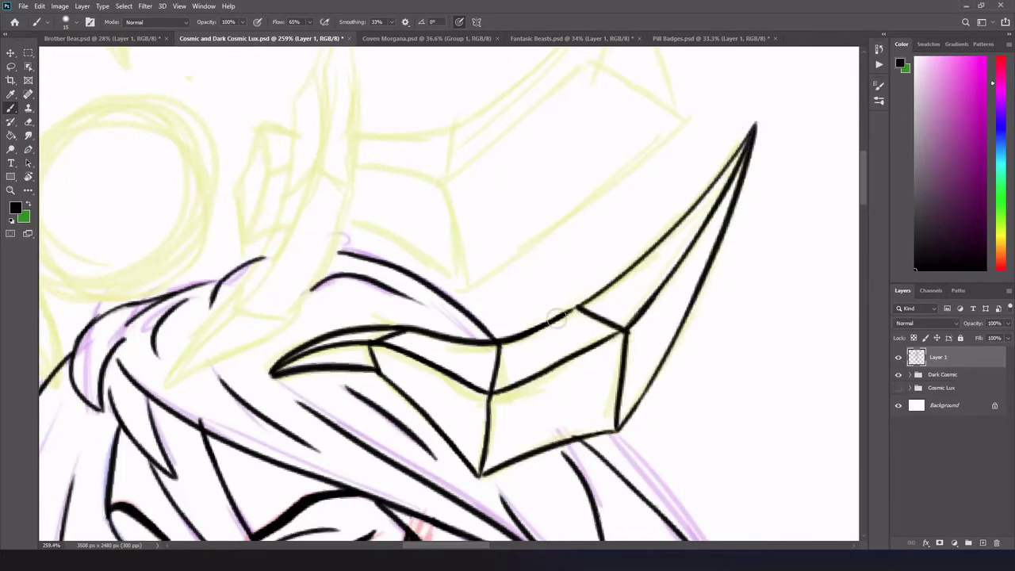
Ink the upright curved horn rising above the forehead, including its inner ridge and cross bands
drag(525, 390, 755, 442)
drag(521, 152, 401, 432)
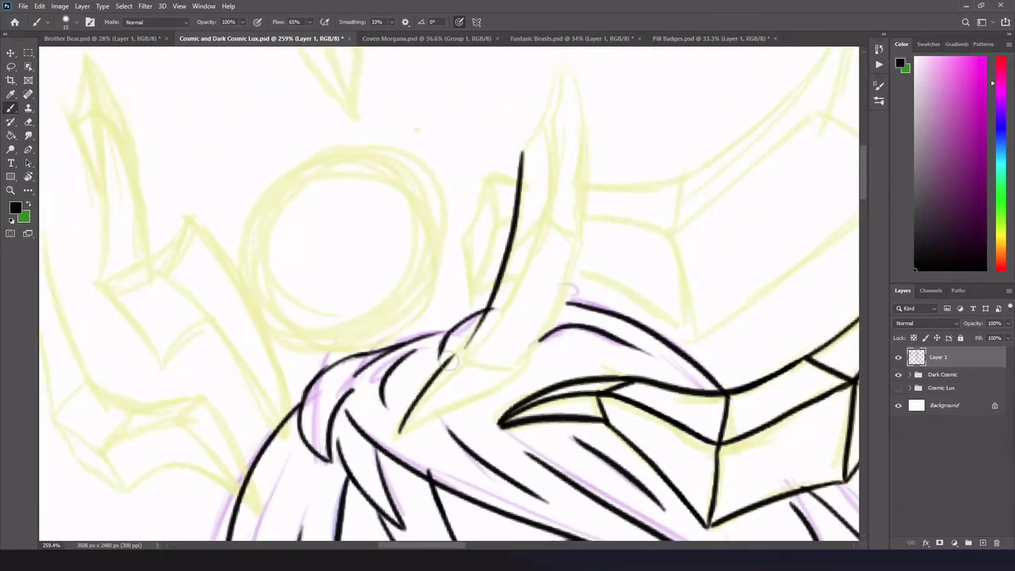
drag(485, 312, 438, 366)
mouse_move(548, 121)
mouse_down()
mouse_move(542, 198)
mouse_move(418, 403)
mouse_up()
mouse_move(563, 62)
mouse_down()
mouse_move(520, 149)
mouse_move(476, 385)
mouse_move(432, 409)
mouse_up()
drag(461, 358, 517, 369)
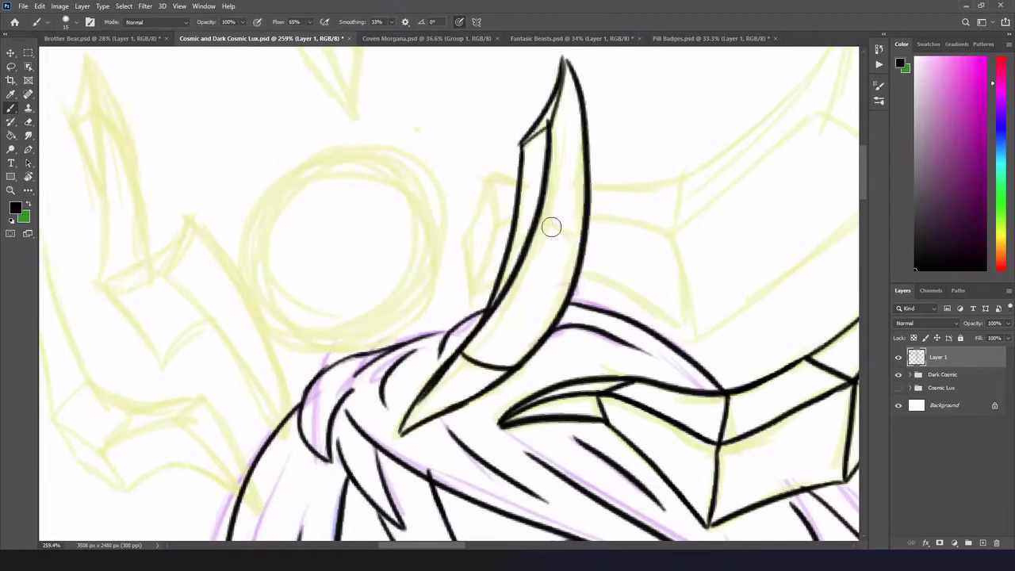
drag(543, 226, 587, 238)
drag(523, 236, 512, 248)
Ink the floating diamond-shaped crystal above the crown's orb, with its inner facet lines
mouse_move(375, 299)
mouse_down()
mouse_move(424, 333)
mouse_move(526, 495)
mouse_up()
mouse_move(475, 131)
mouse_down()
mouse_move(516, 242)
mouse_move(509, 324)
mouse_up()
mouse_move(442, 222)
mouse_down()
mouse_move(509, 322)
mouse_move(517, 243)
mouse_up()
mouse_move(469, 136)
mouse_down()
mouse_move(502, 306)
mouse_move(443, 222)
mouse_up()
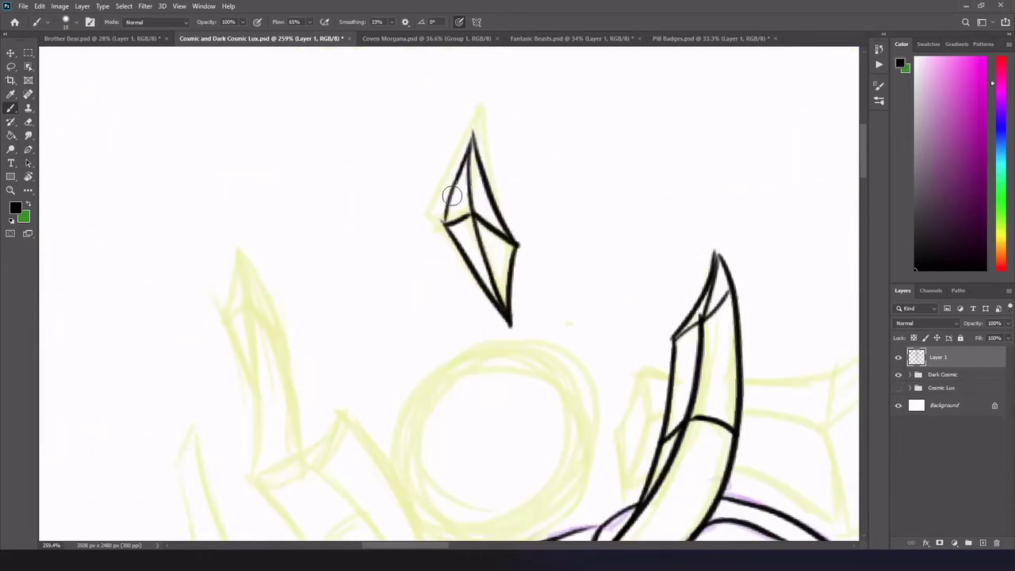
Ink the upper spike of the left crown horn, with its faceted tip and curved lower edge
scroll(485, 281, down, 8)
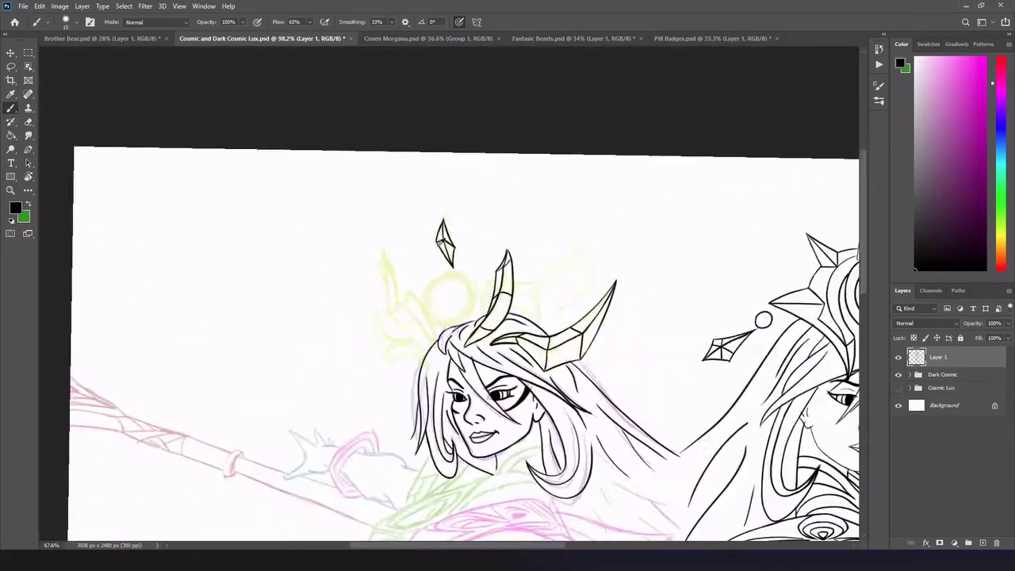
scroll(435, 249, up, 6)
scroll(435, 249, left, 2)
mouse_move(333, 77)
mouse_down()
mouse_move(343, 257)
mouse_move(385, 246)
mouse_up()
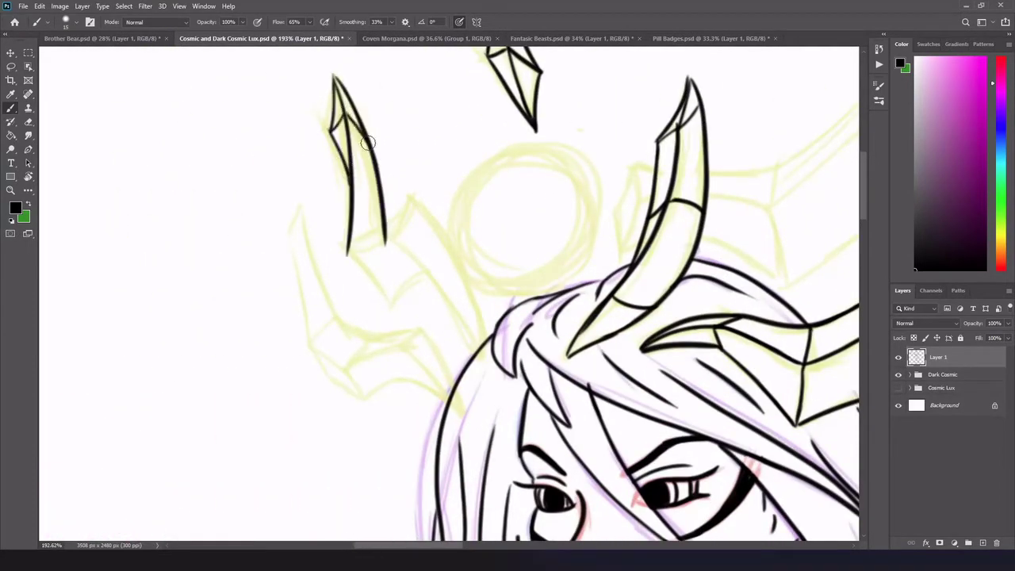
key(ctrl+z)
drag(345, 241, 409, 204)
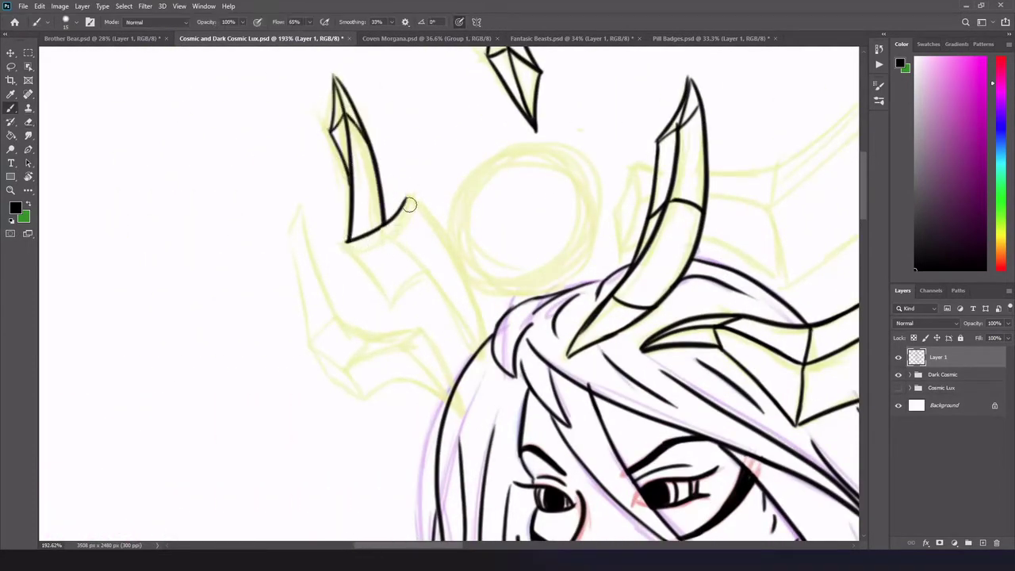
Ink the base of the upper left horn, tapering it into the hair and adding its jagged inner notch
drag(349, 242, 484, 349)
key(ctrl+z)
drag(408, 198, 480, 357)
drag(347, 242, 429, 274)
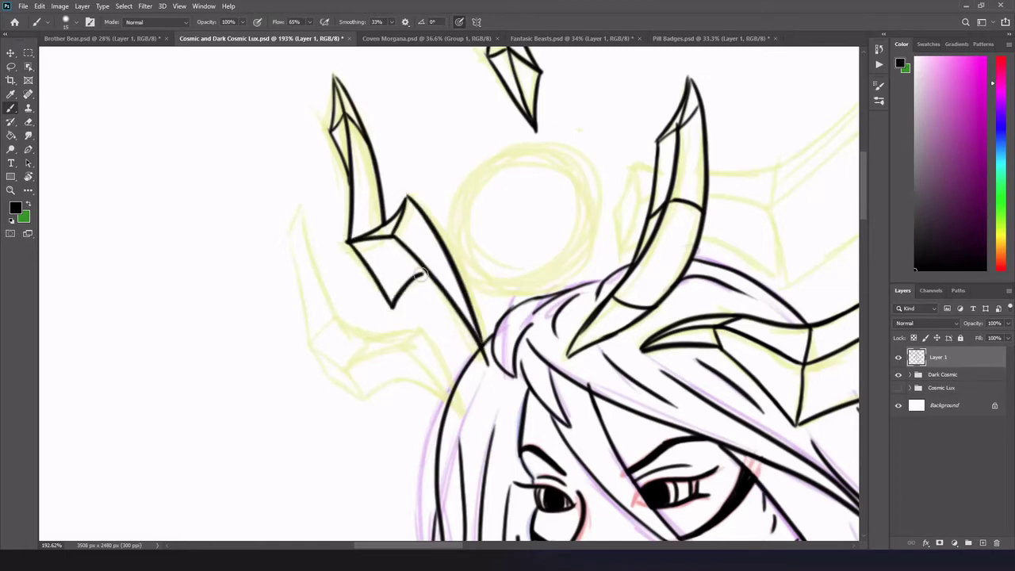
Ink the lower left crown horn with its hooked tip, angular facets and tapered base at the hair
scroll(574, 301, down, 2)
scroll(304, 182, up, 2)
drag(294, 150, 553, 410)
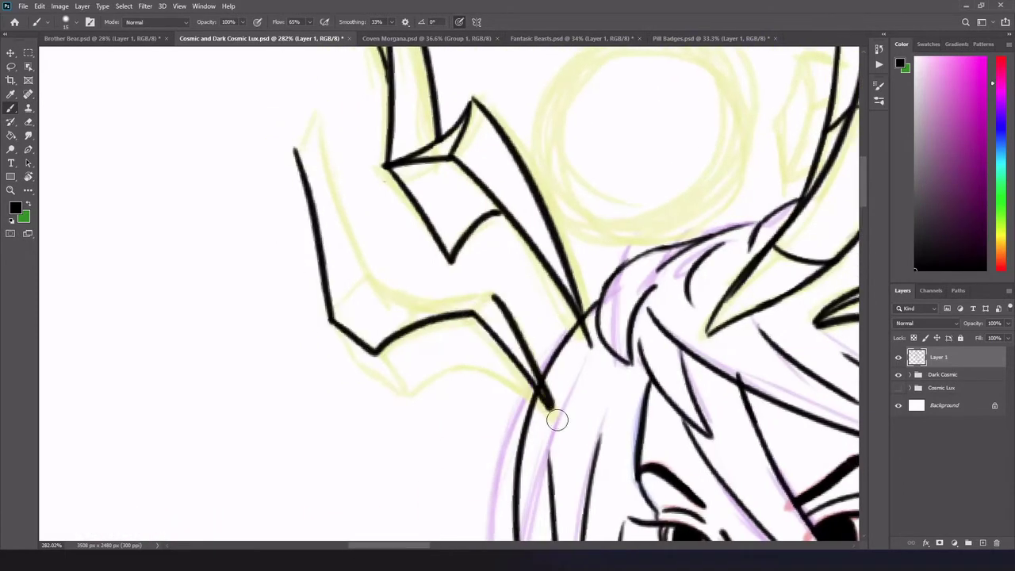
drag(471, 317, 471, 367)
mouse_move(332, 321)
mouse_down()
mouse_move(491, 373)
mouse_move(551, 409)
mouse_up()
mouse_move(294, 149)
mouse_down()
mouse_move(356, 236)
mouse_move(495, 295)
mouse_up()
key(e)
scroll(489, 283, down, 3)
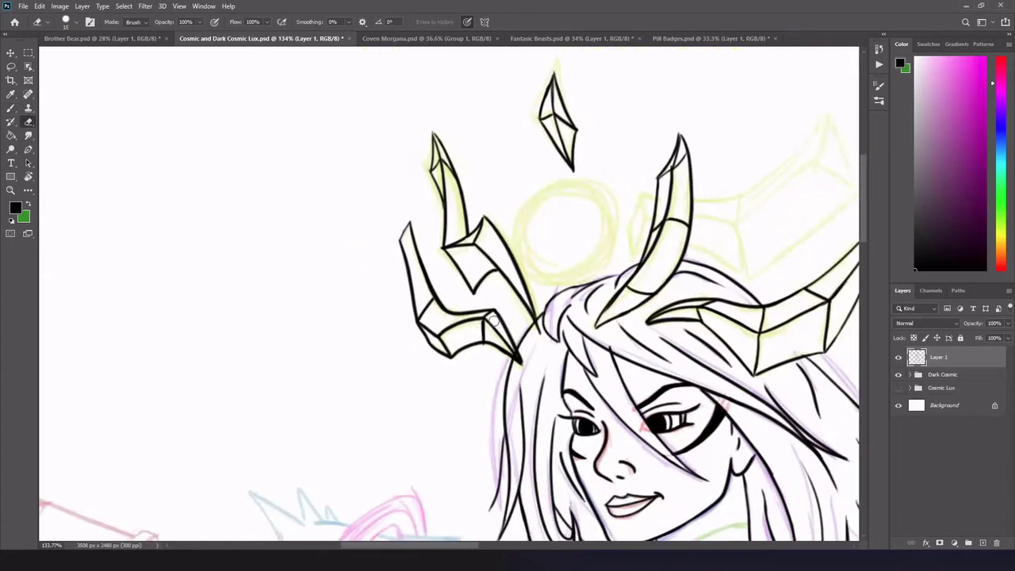
Ink the broad blade of the rear right horn, including its pointed end and inner facet lines
scroll(682, 266, up, 2)
key(b)
drag(658, 119, 544, 317)
drag(526, 275, 544, 347)
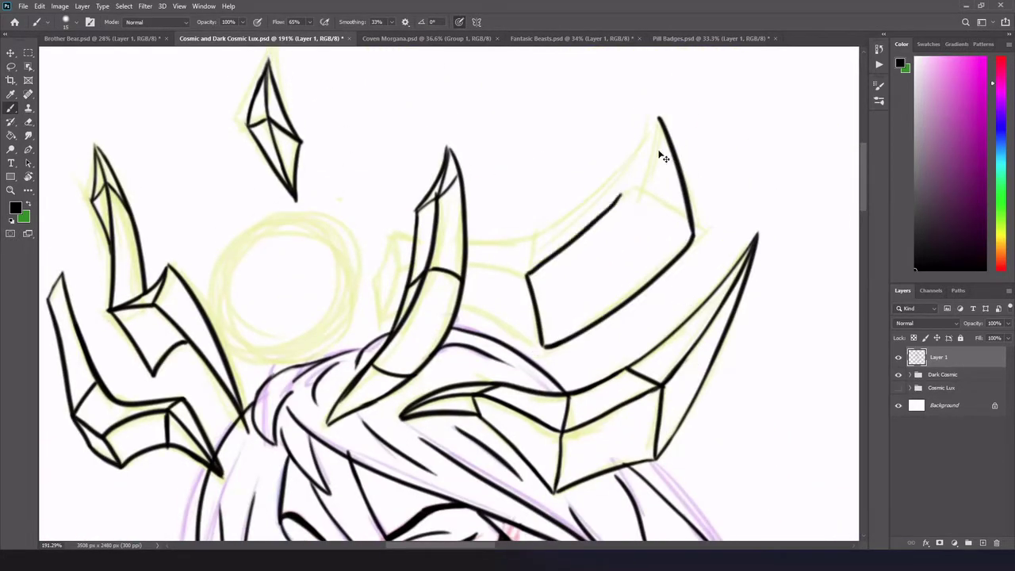
mouse_move(658, 120)
mouse_down()
mouse_move(635, 192)
mouse_move(694, 236)
mouse_up()
drag(634, 192, 524, 276)
mouse_move(523, 276)
mouse_down()
mouse_move(544, 230)
mouse_move(658, 120)
mouse_up()
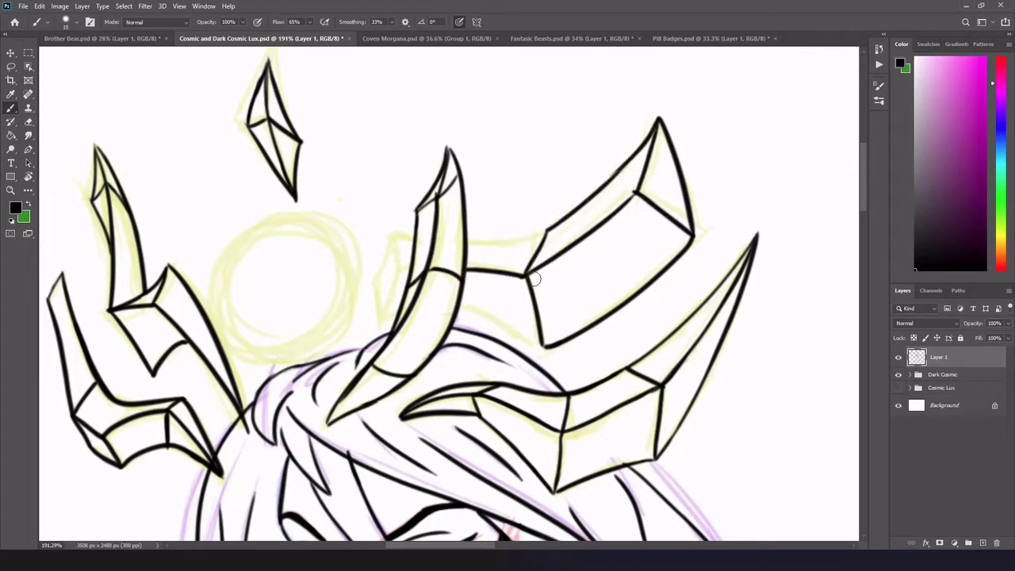
Ink the rear horn's connecting section and small end facet behind the upright horn, and tidy the upright horn's tip
drag(468, 247, 544, 231)
drag(395, 234, 396, 274)
drag(381, 318, 382, 270)
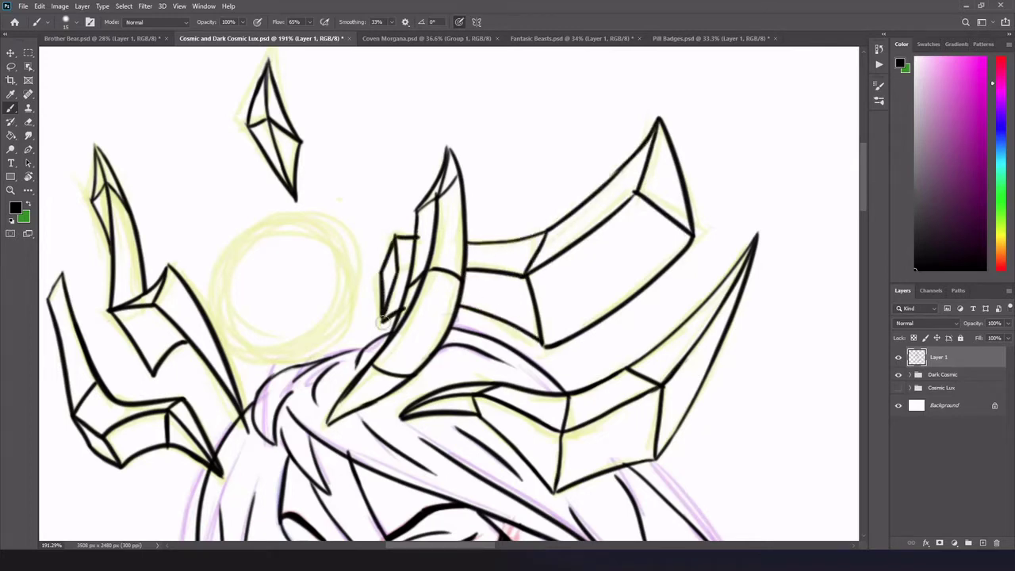
key(e)
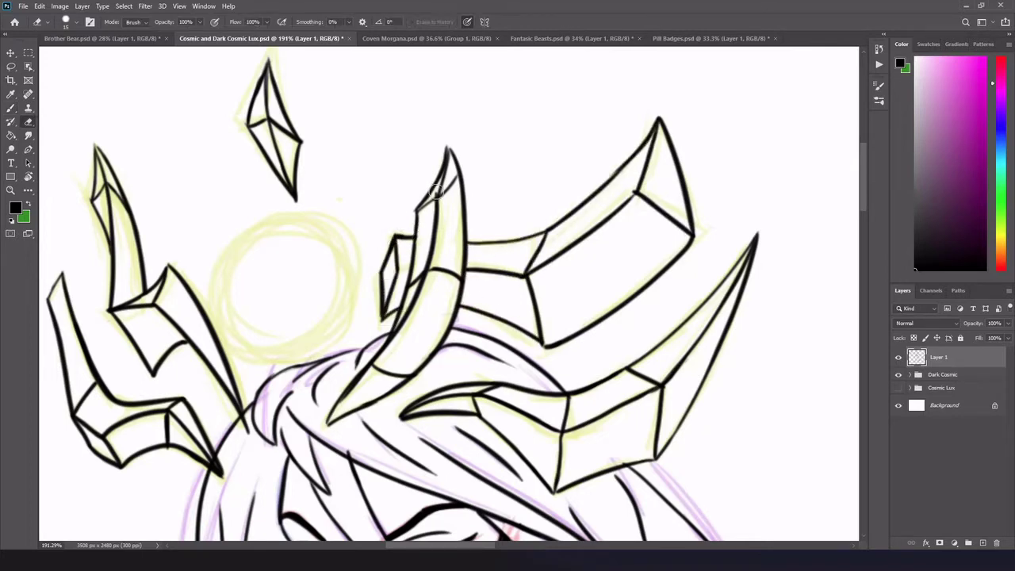
key(b)
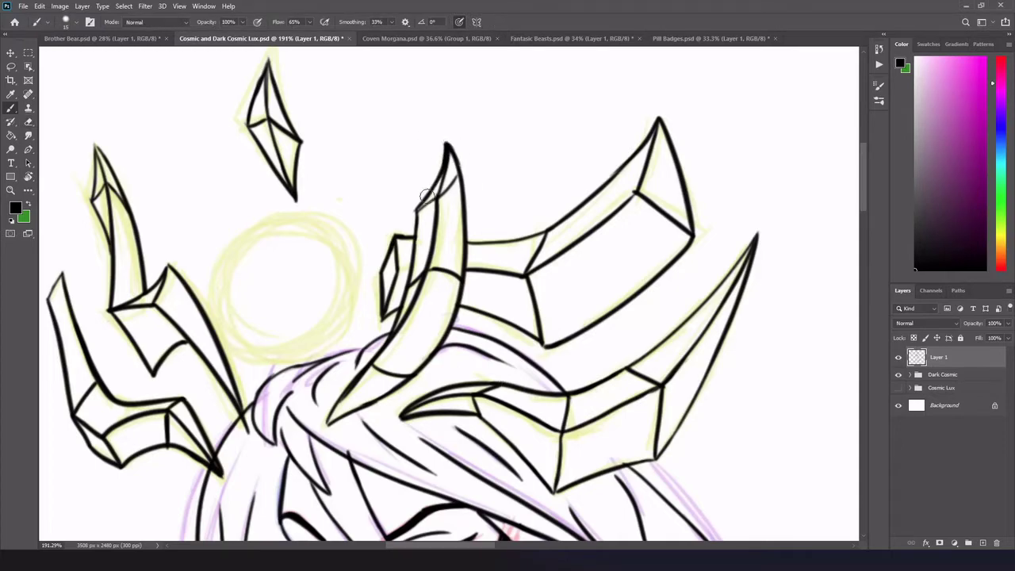
Ink the round orb between the crown horns with looping circular strokes
scroll(426, 196, up, 3)
scroll(381, 209, down, 3)
scroll(475, 217, up, 2)
drag(476, 217, 537, 325)
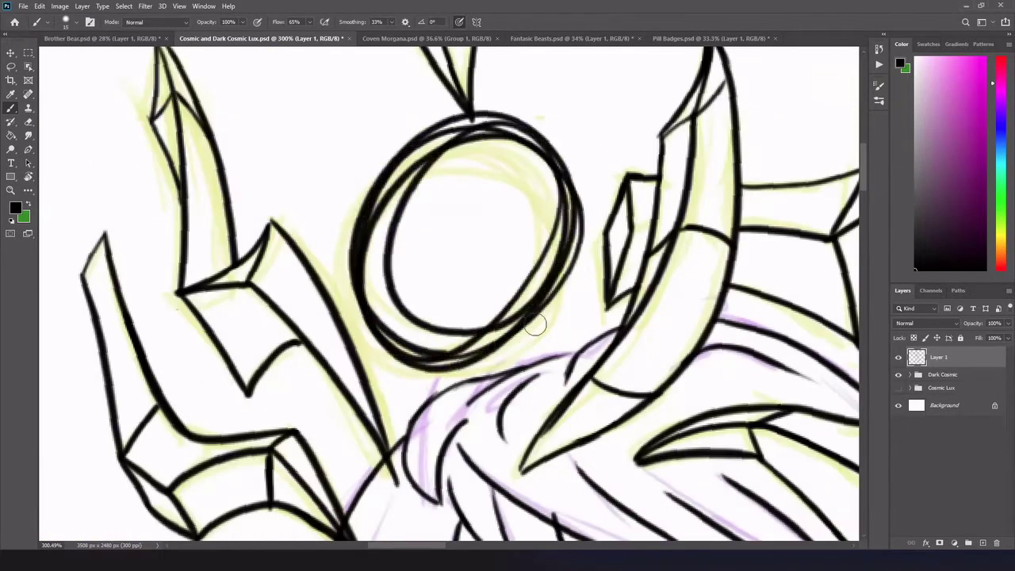
Ink the right side of the collar around the neck, with its upper, inner and lower edges ending at the hair
scroll(536, 324, down, 4)
scroll(534, 313, up, 4)
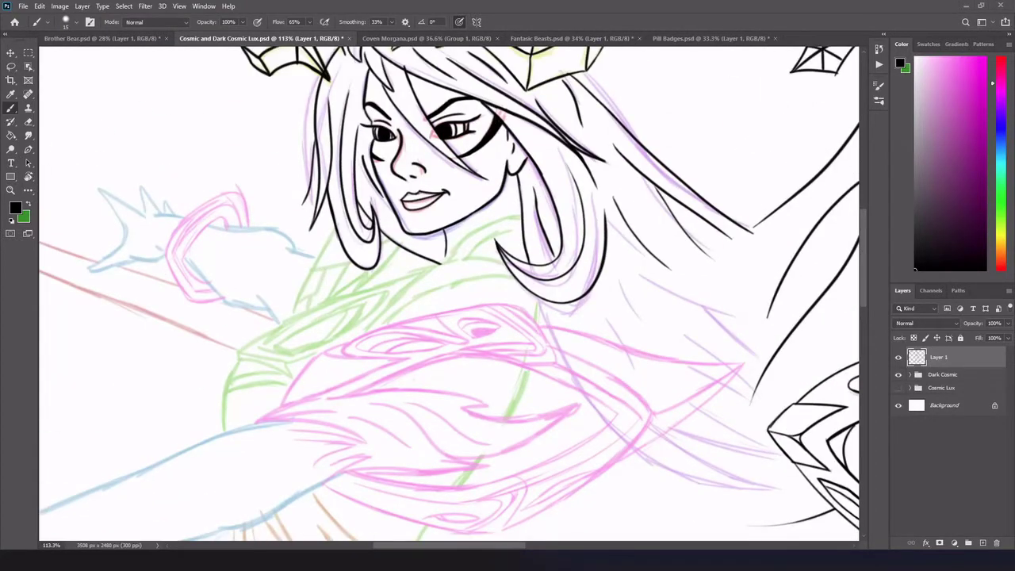
scroll(395, 193, up, 3)
drag(450, 268, 584, 186)
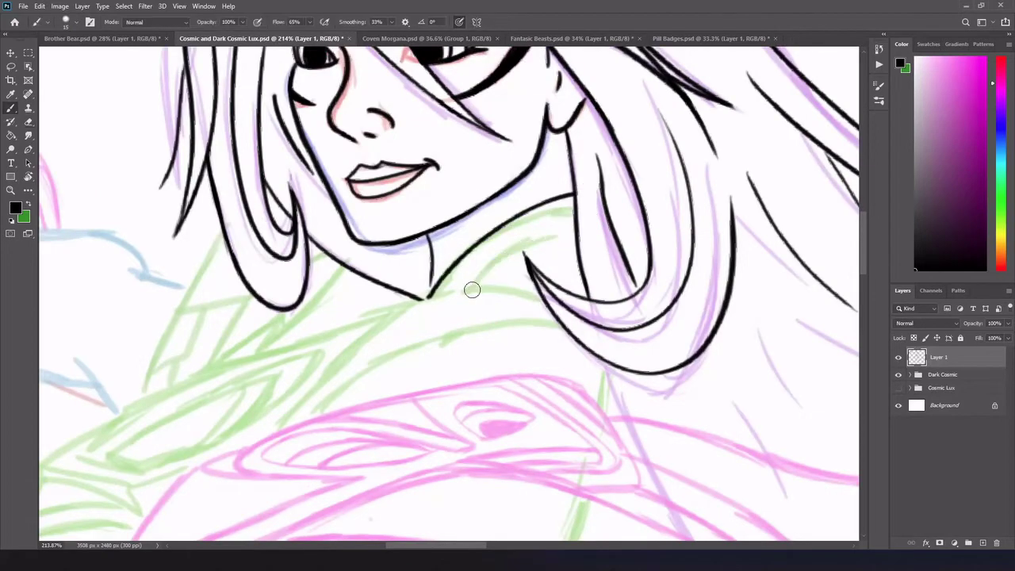
drag(471, 288, 569, 235)
scroll(547, 296, up, 2)
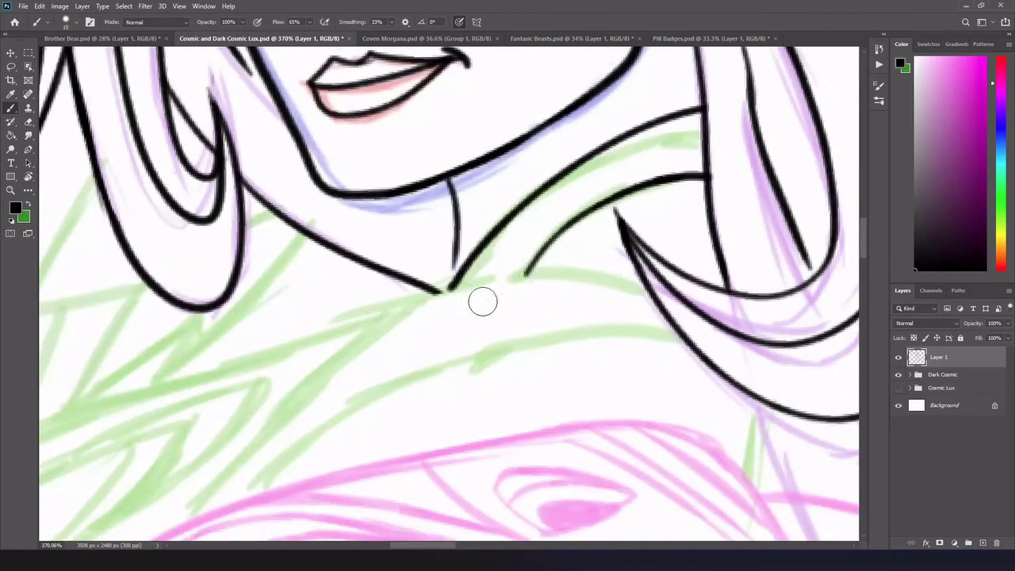
drag(642, 282, 526, 274)
Ink the long curved neckline from the pink band over the chest up to the looping lock
drag(260, 485, 714, 352)
key(ctrl+z)
drag(244, 501, 670, 335)
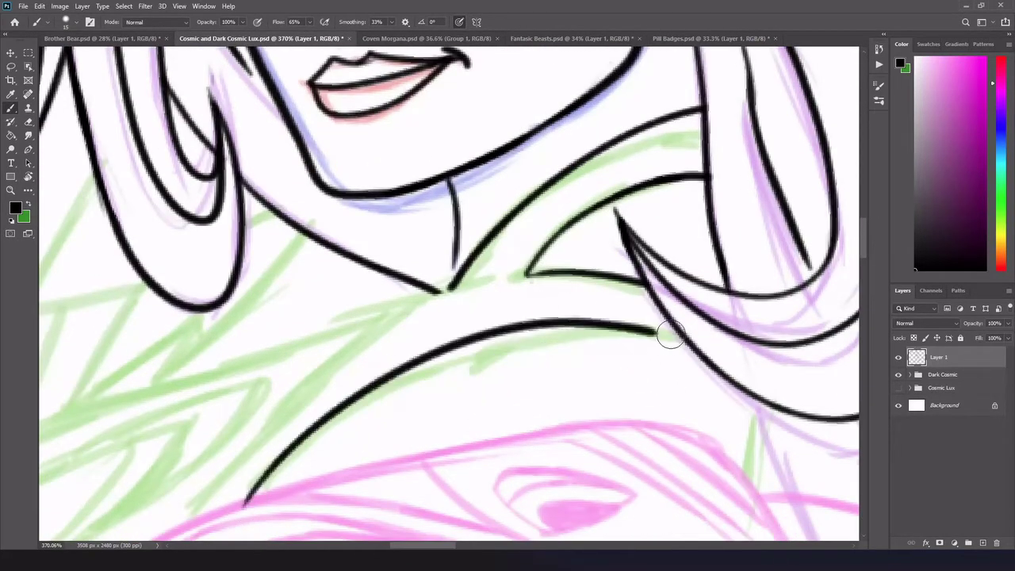
Ink the bodice's right side edge above and below the pink band and trim the stray ends
drag(752, 390, 749, 480)
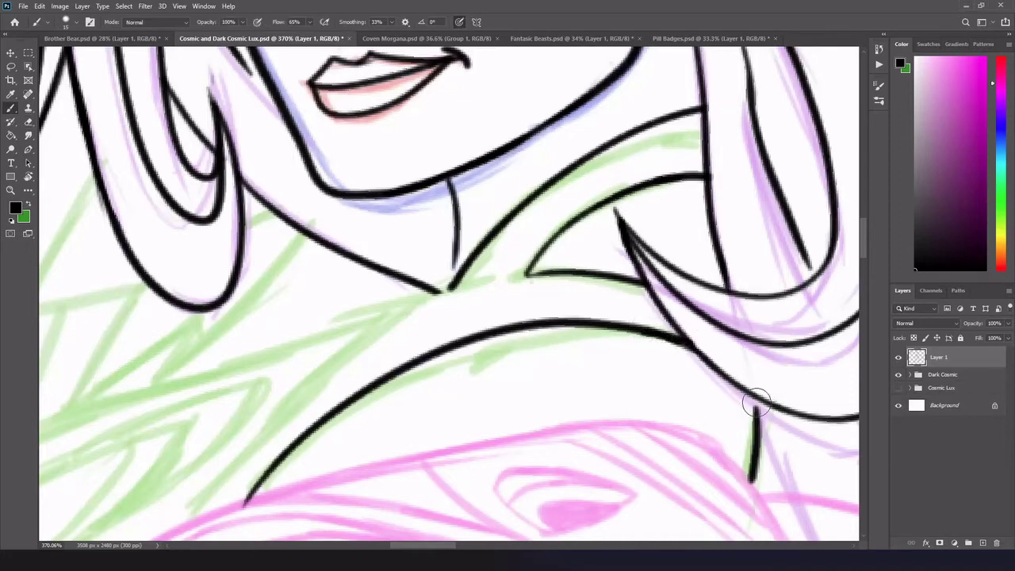
scroll(748, 445, down, 3)
scroll(743, 428, up, 2)
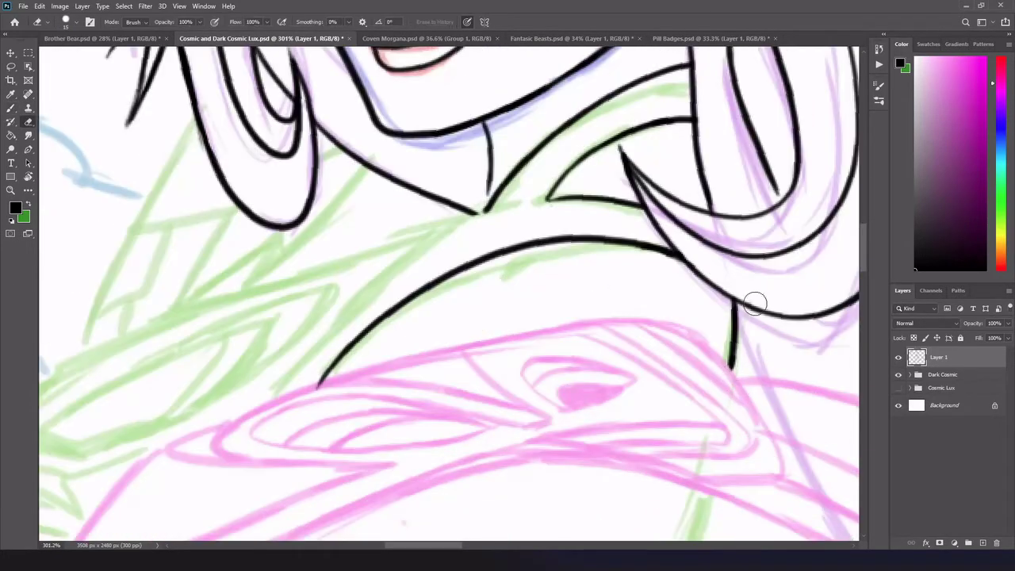
scroll(754, 297, down, 4)
mouse_move(658, 444)
mouse_down()
mouse_move(699, 333)
mouse_move(644, 478)
mouse_up()
key(ctrl+z)
key(e)
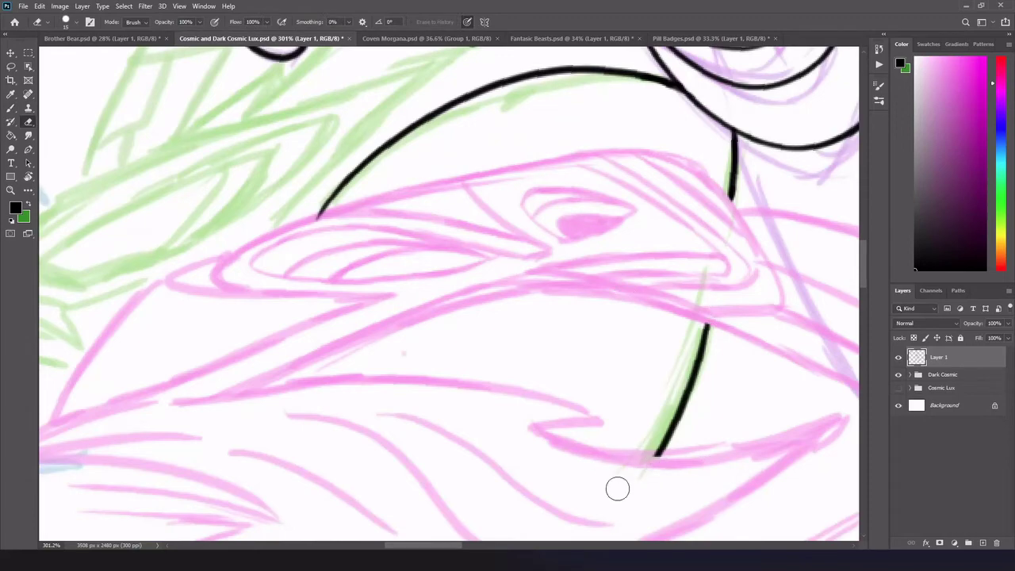
Ink the collar's diagonal edge from the throat to the pink band and join the collar lines at the throat
key(b)
scroll(618, 489, up, 3)
scroll(539, 417, up, 2)
drag(766, 297, 595, 462)
scroll(643, 229, up, 1)
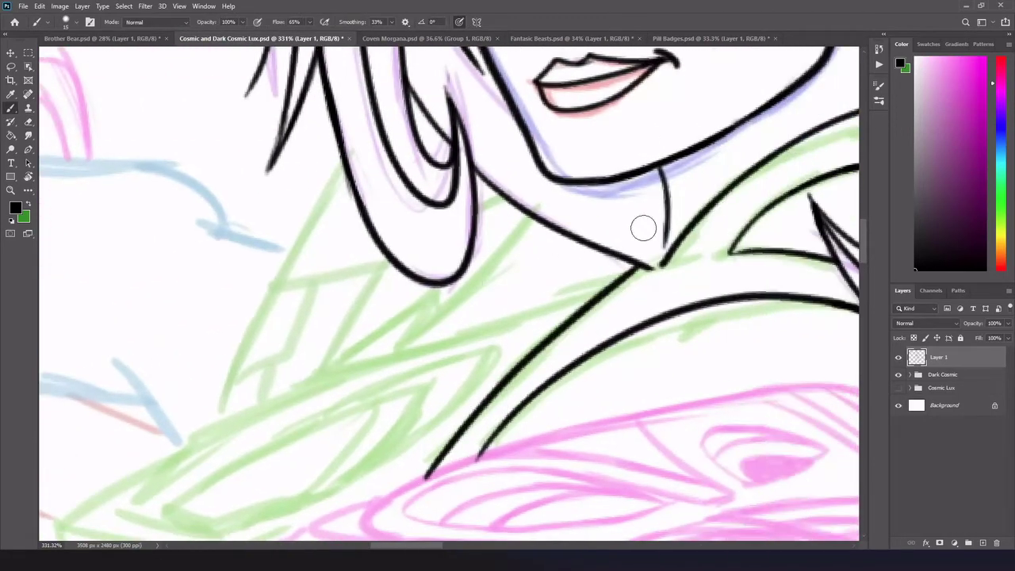
drag(635, 268, 745, 254)
key(ctrl+z)
drag(638, 268, 731, 251)
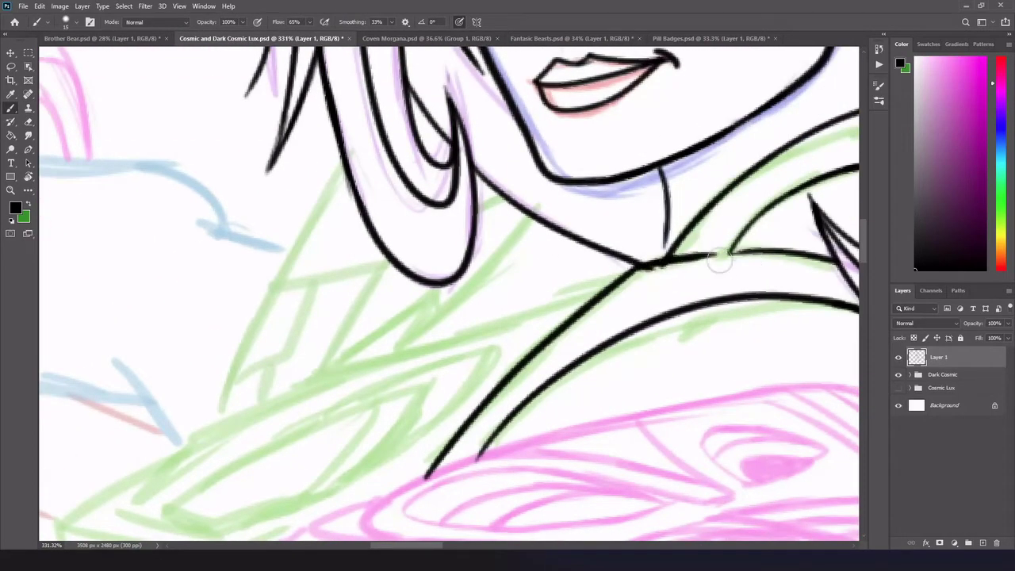
key(ctrl+z)
Ink the pointed folds behind the collar and the long upper edge of the left shoulder plate
drag(531, 297, 682, 171)
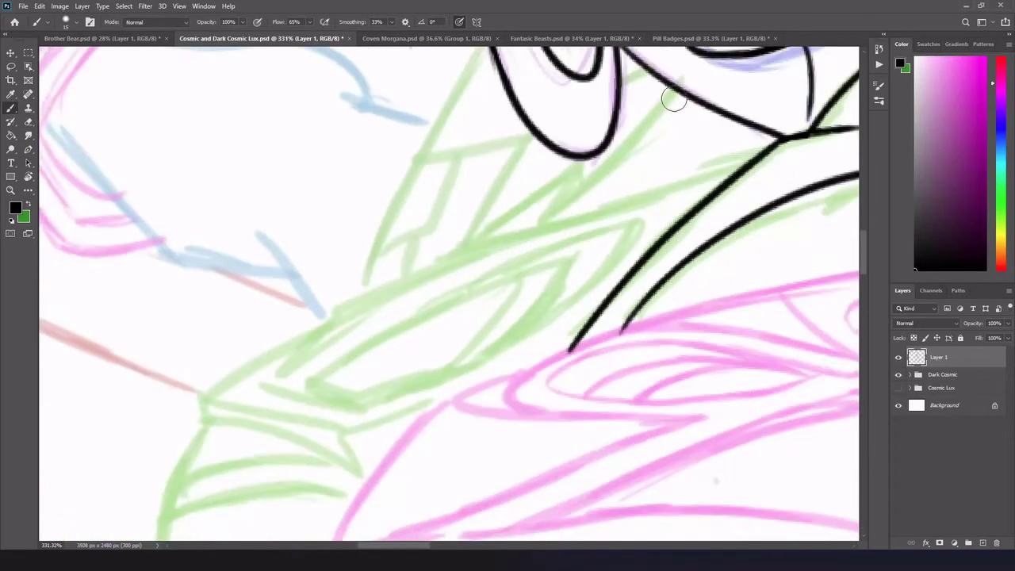
drag(479, 238, 579, 171)
drag(214, 329, 600, 181)
key(ctrl+z)
mouse_move(793, 147)
mouse_down()
mouse_move(607, 198)
mouse_move(200, 402)
mouse_move(359, 429)
mouse_up()
key(ctrl+z)
Ink the shoulder plate's lower rim and the pointed flap beneath it
mouse_move(207, 427)
mouse_down()
mouse_move(317, 452)
mouse_move(369, 480)
mouse_up()
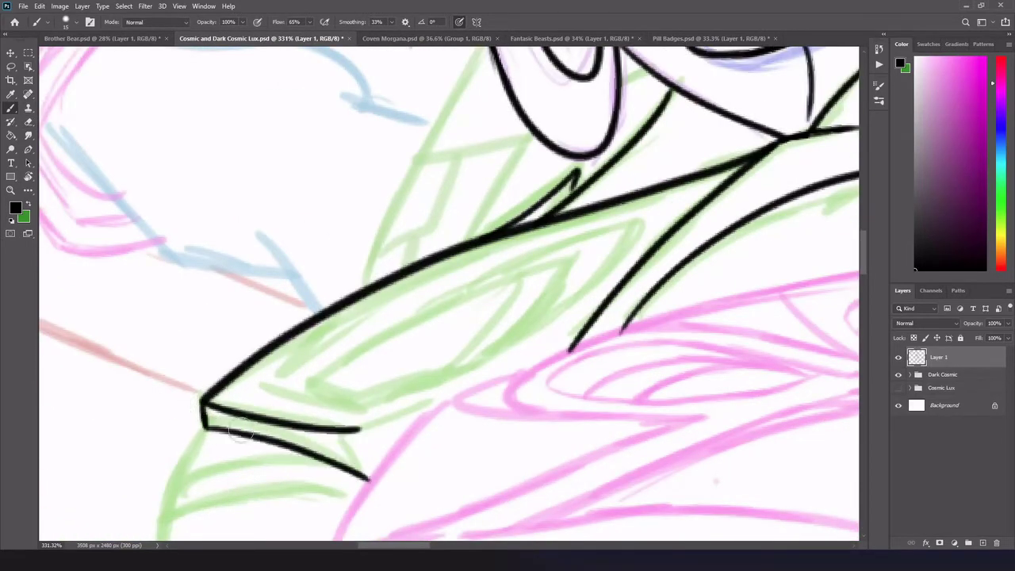
drag(360, 429, 370, 479)
drag(349, 431, 444, 401)
Ink the shoulder plate's inset panel with its inner border and curved facet lines
mouse_move(309, 329)
mouse_down()
mouse_move(272, 377)
mouse_move(487, 288)
mouse_move(304, 386)
mouse_move(269, 388)
mouse_up()
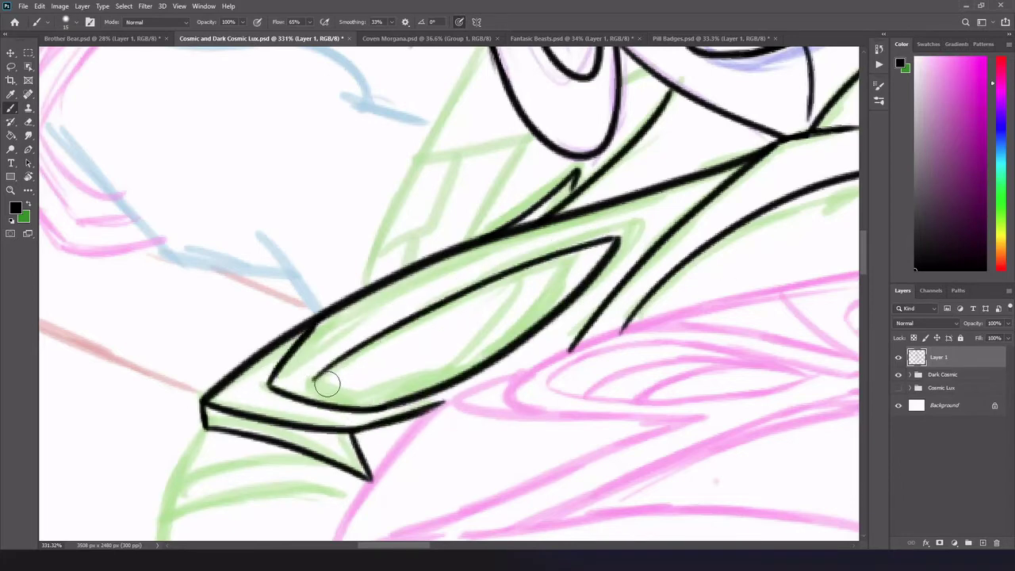
mouse_move(575, 252)
mouse_down()
mouse_move(516, 341)
mouse_move(548, 309)
mouse_up()
key(ctrl+z)
drag(527, 266, 483, 361)
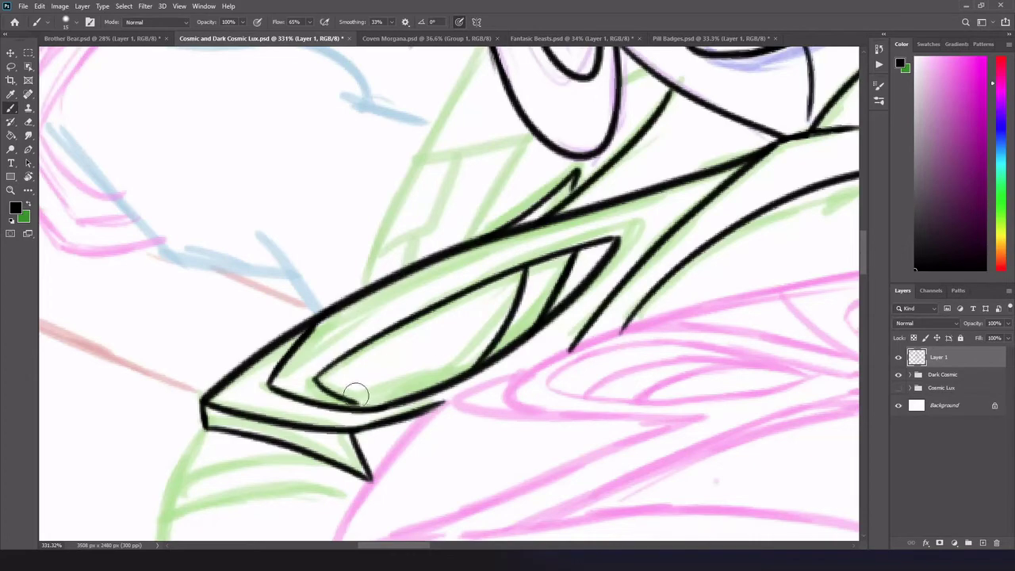
Ink the outer edge of the garment below the shoulder plate and its two curved bands
scroll(534, 312, down, 3)
scroll(534, 311, left, 2)
drag(289, 295, 261, 511)
drag(266, 353, 456, 343)
drag(258, 389, 452, 368)
key(e)
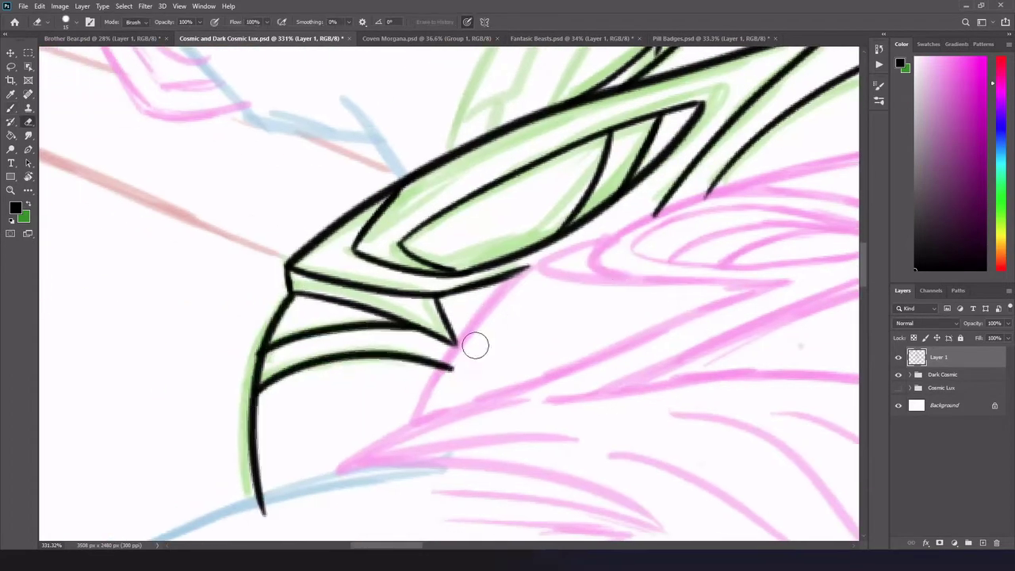
Ink the raised back collar between the looping lock and the shoulder plate, including its inner panel lines
scroll(296, 496, up, 3)
key(b)
drag(555, 273, 496, 371)
drag(389, 418, 512, 182)
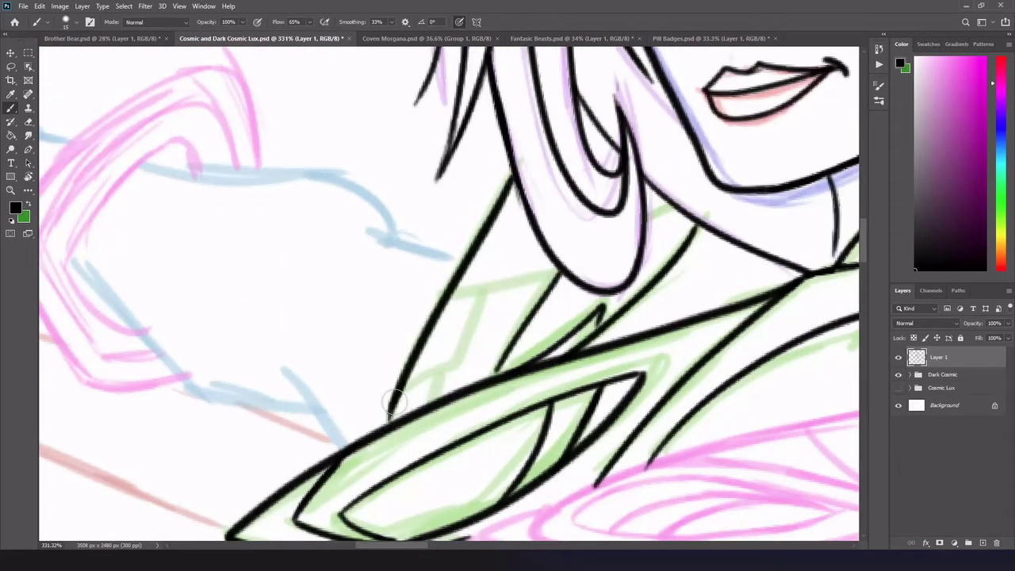
drag(461, 355, 401, 397)
scroll(571, 254, down, 2)
scroll(684, 228, down, 5)
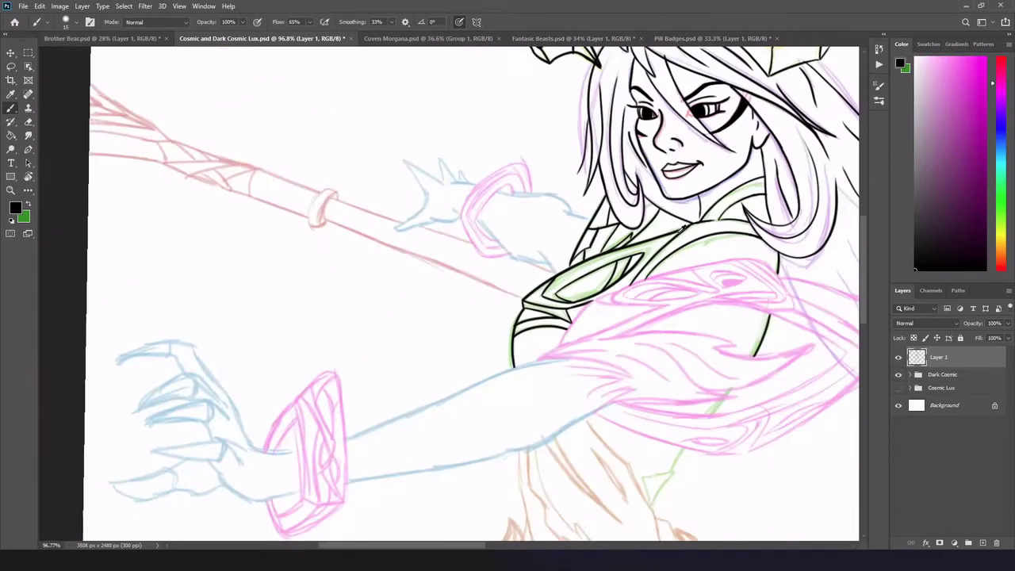
Ink the short back edge of the garment beneath the sleeve and the triangular pointed flap hanging from it
scroll(666, 341, up, 7)
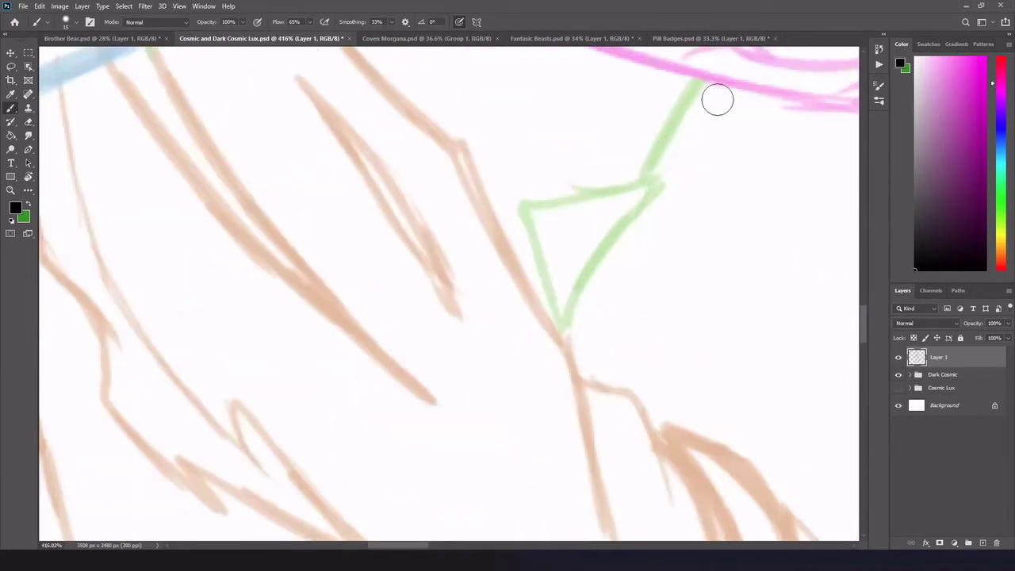
mouse_move(700, 78)
mouse_down()
mouse_move(644, 181)
mouse_move(531, 209)
mouse_up()
drag(657, 170, 562, 328)
drag(530, 208, 561, 329)
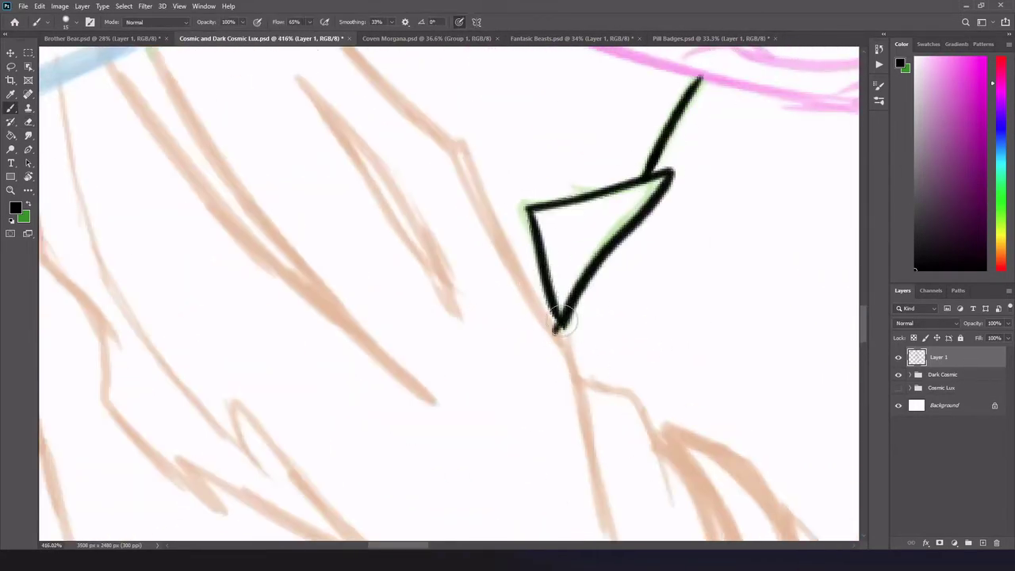
Ink the torso's back contour from the arm down past the triangular flap, ending in two fold lines at the waist
scroll(421, 178, up, 2)
drag(281, 57, 555, 432)
scroll(643, 512, down, 2)
drag(555, 262, 611, 499)
drag(591, 325, 682, 512)
scroll(680, 491, down, 2)
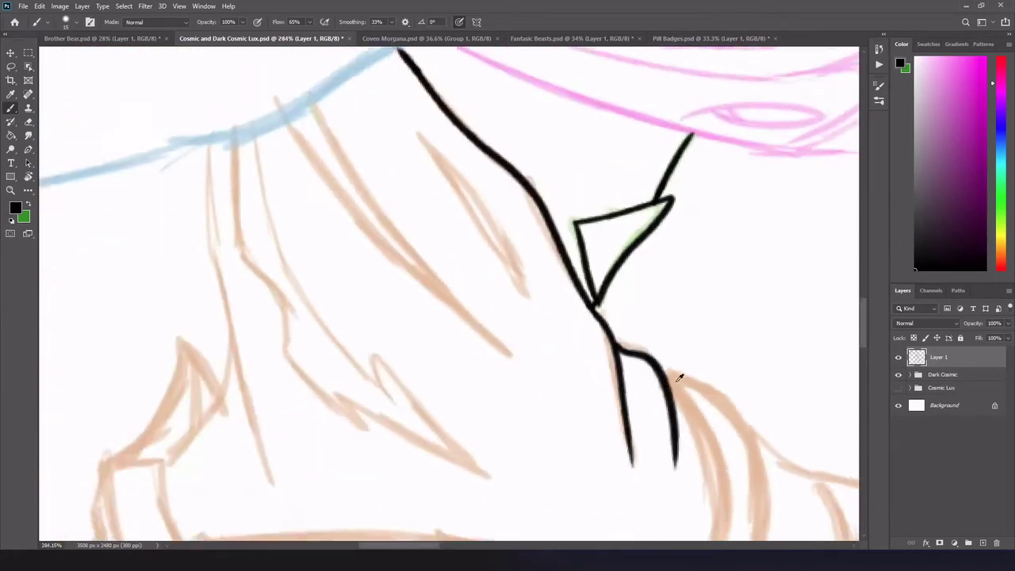
Ink the slim split fold in the middle of the torso and the pair of converging fold lines beside it
scroll(680, 373, down, 2)
scroll(679, 373, right, 2)
scroll(634, 302, up, 3)
scroll(337, 227, left, 3)
drag(542, 215, 674, 416)
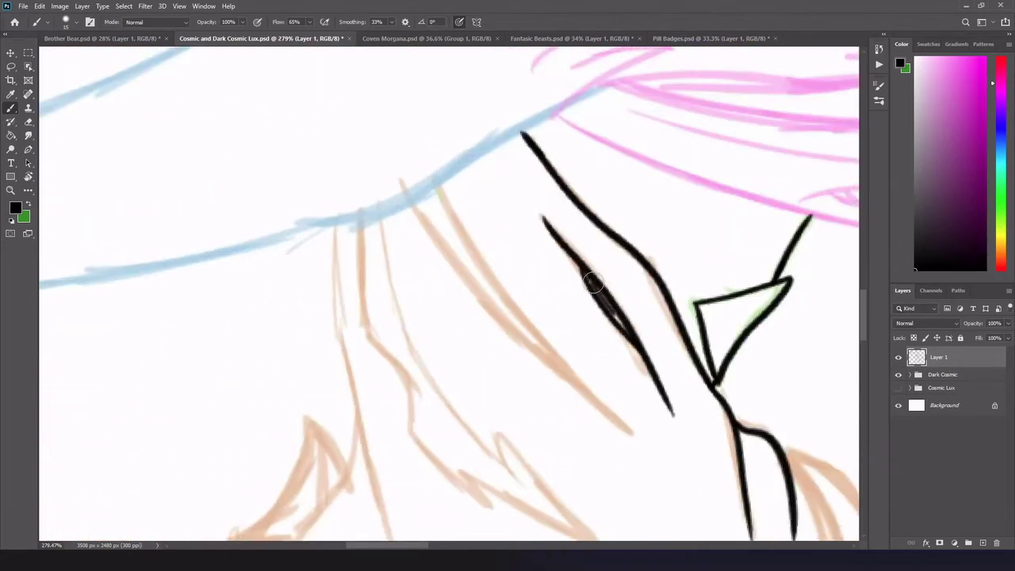
drag(635, 341, 595, 306)
drag(412, 198, 635, 431)
drag(440, 183, 564, 360)
Ink the jagged cloth folds with their pointed notches and the torso's front edge beneath the arm
drag(360, 214, 474, 473)
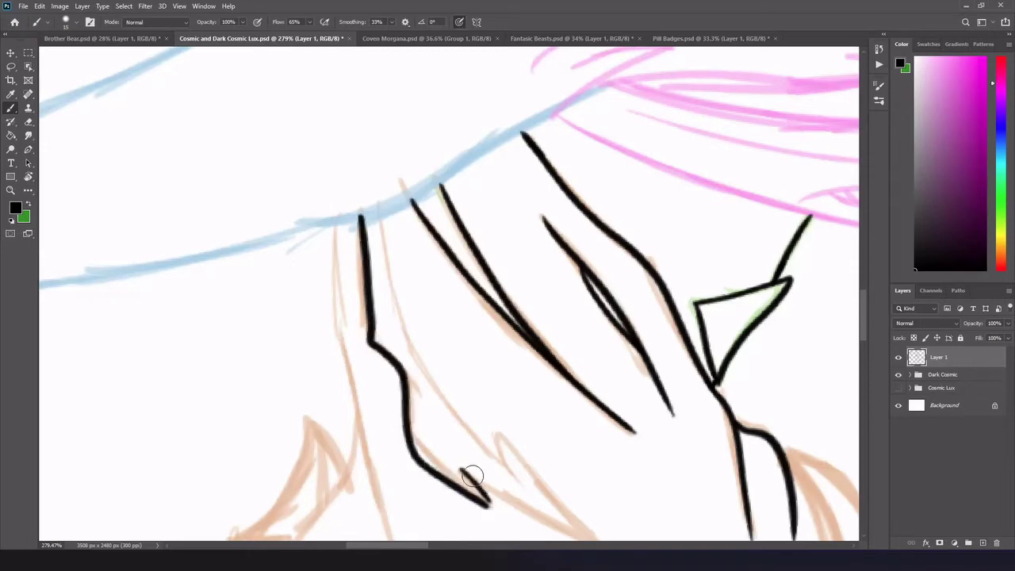
scroll(473, 473, down, 2)
mouse_move(383, 151)
mouse_down()
mouse_move(480, 397)
mouse_move(623, 489)
mouse_up()
key(ctrl+z)
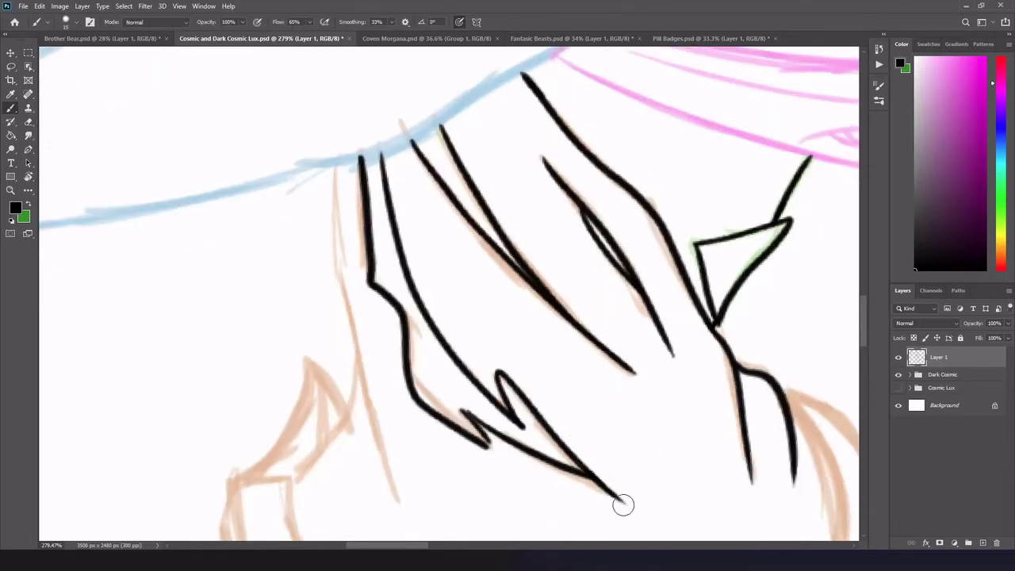
scroll(586, 472, down, 2)
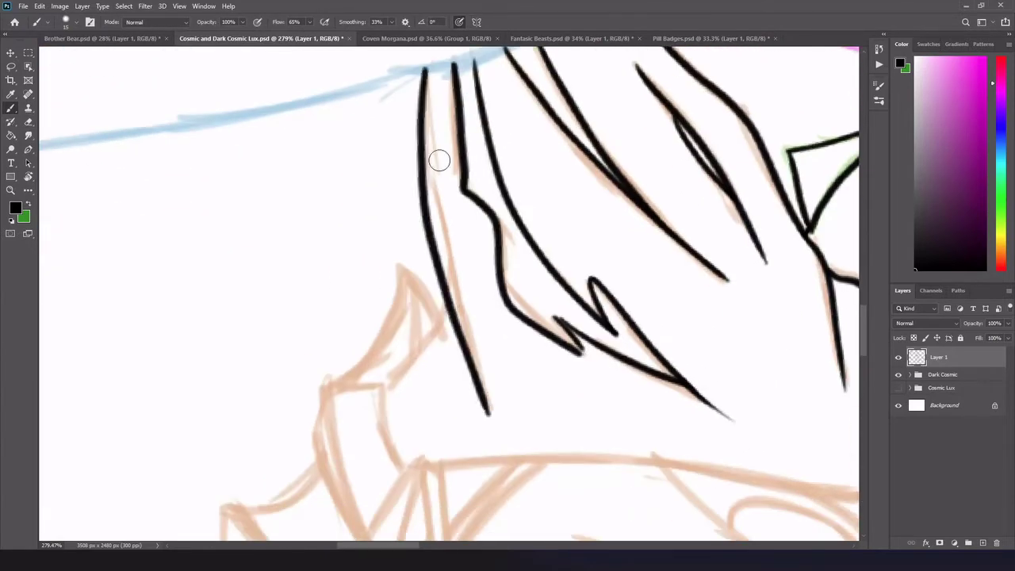
Ink the spiked ornament at the front of the waist and the curved plate below it
scroll(486, 315, down, 5)
scroll(486, 315, up, 5)
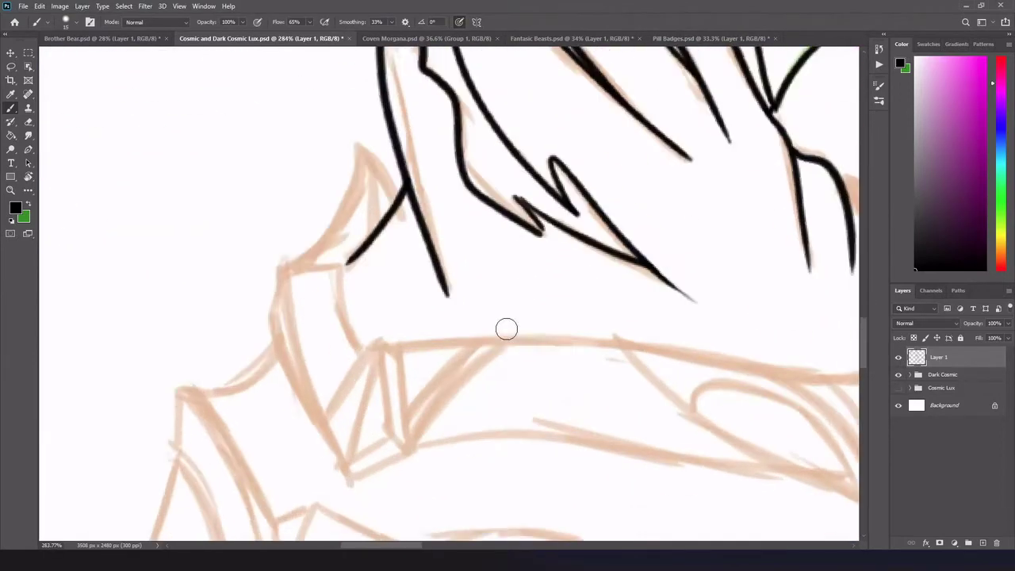
mouse_move(283, 267)
mouse_down()
mouse_move(360, 158)
mouse_move(347, 262)
mouse_up()
mouse_move(282, 271)
mouse_down()
mouse_move(269, 321)
mouse_move(329, 420)
mouse_up()
drag(319, 403, 268, 321)
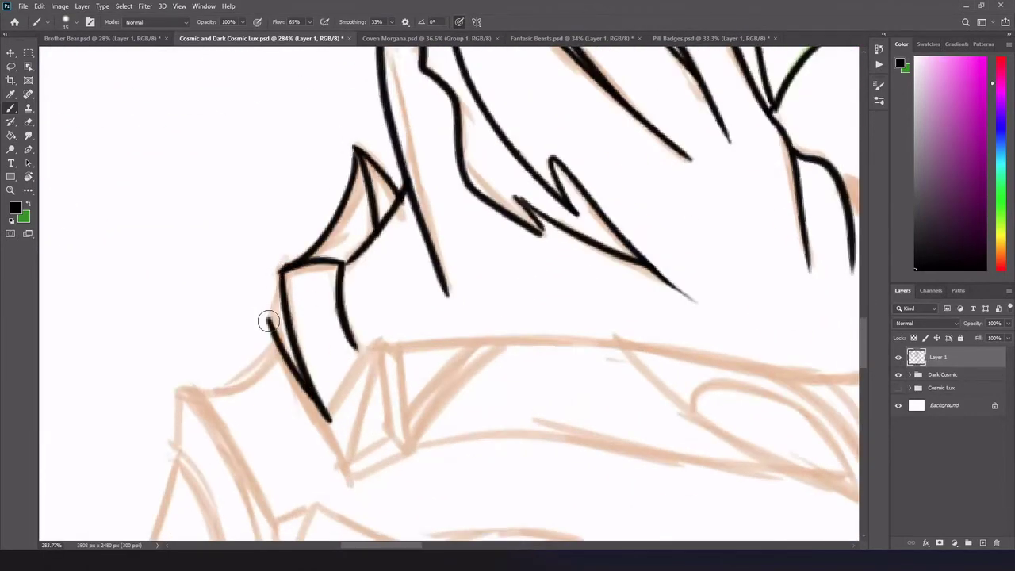
Ink the faceted crystal clasp at the front end of the belt
drag(325, 426, 354, 476)
mouse_move(354, 476)
mouse_down()
mouse_move(379, 343)
mouse_move(393, 440)
mouse_up()
mouse_move(376, 342)
mouse_down()
mouse_move(393, 426)
mouse_move(392, 346)
mouse_move(409, 444)
mouse_up()
drag(354, 470, 398, 452)
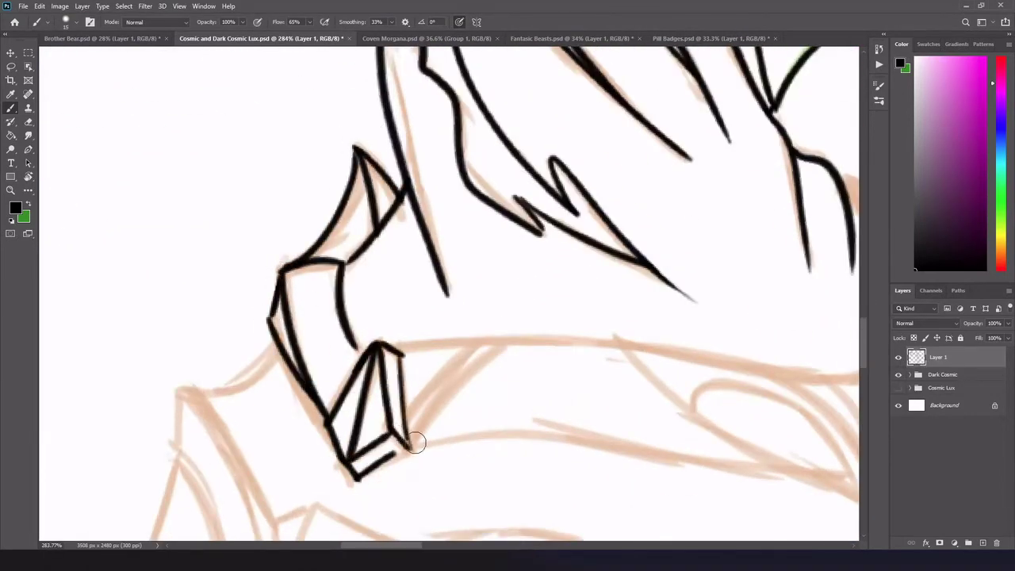
Ink the belt's upper and lower edges, the slanted facets beside the clasp and the long diagonal toward its rear point
scroll(405, 397, right, 5)
mouse_move(169, 349)
mouse_down()
mouse_move(319, 301)
mouse_move(440, 295)
mouse_up()
scroll(476, 297, left, 2)
drag(302, 310, 748, 139)
mouse_move(798, 269)
mouse_down()
mouse_move(748, 136)
mouse_move(801, 262)
mouse_up()
key(ctrl+z)
drag(314, 406, 737, 421)
mouse_move(531, 309)
mouse_down()
mouse_move(625, 397)
mouse_move(813, 490)
mouse_up()
key(ctrl+z)
scroll(580, 249, right, 4)
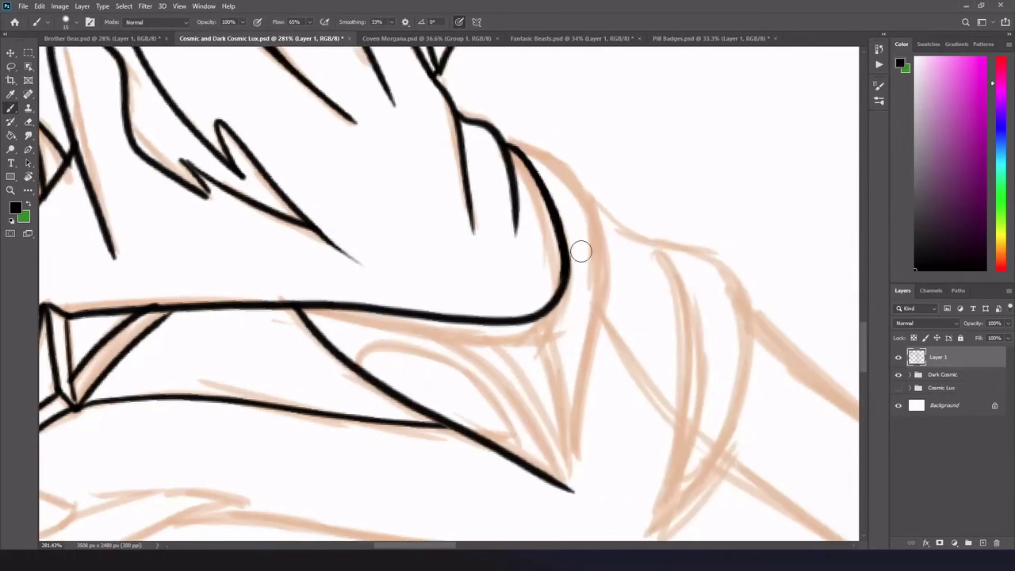
Ink the belt's rear outer edge, its pointed facet lines and the teardrop inset
mouse_move(512, 147)
mouse_down()
mouse_move(587, 475)
mouse_move(545, 329)
mouse_move(510, 374)
mouse_move(564, 486)
mouse_up()
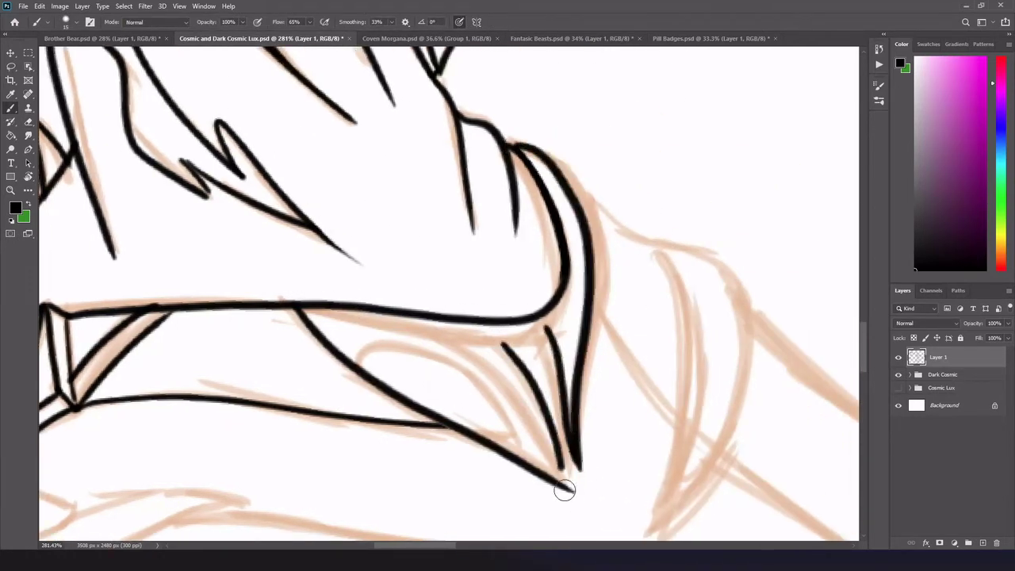
drag(361, 367, 511, 432)
drag(413, 317, 559, 472)
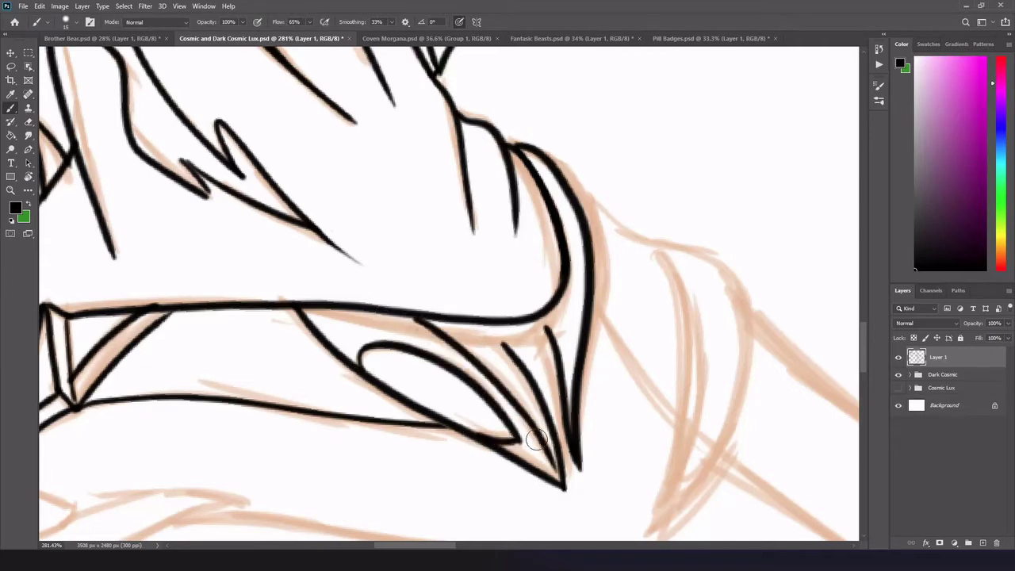
Ink the curved hip piece behind the belt, with its inner line meeting at a lower point
scroll(476, 386, down, 2)
scroll(476, 386, right, 3)
drag(508, 143, 515, 431)
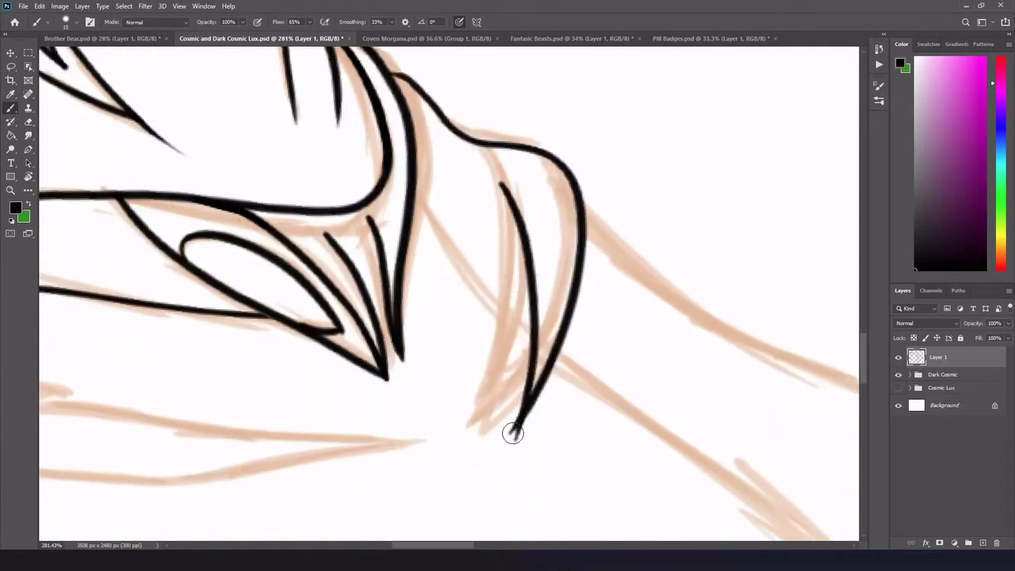
Ink the front hip plate's upper edge below the belt and its triangular faceted inset
scroll(306, 334, down, 2)
scroll(356, 332, left, 3)
drag(245, 235, 182, 269)
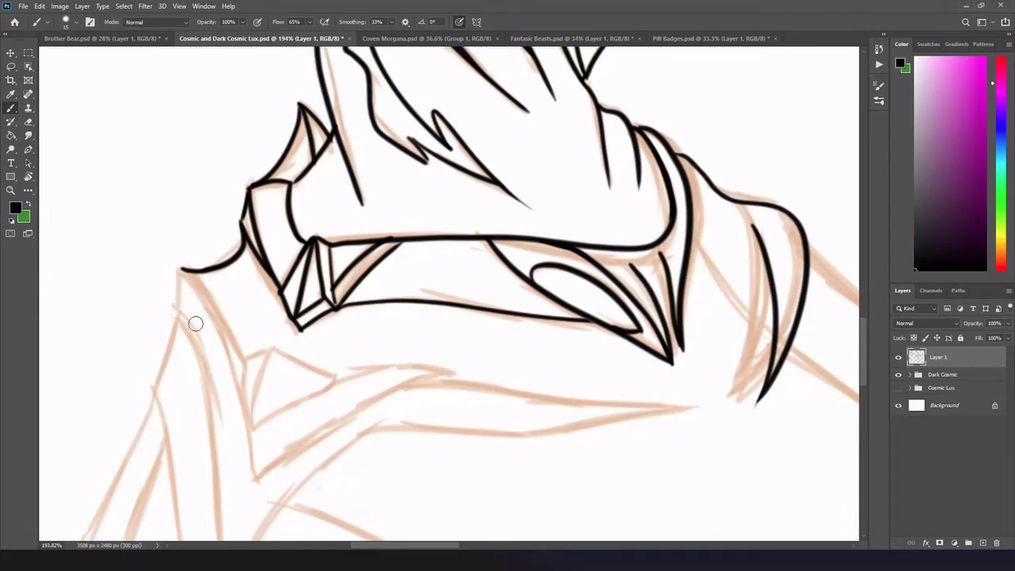
shift+click(246, 355)
shift+click(246, 423)
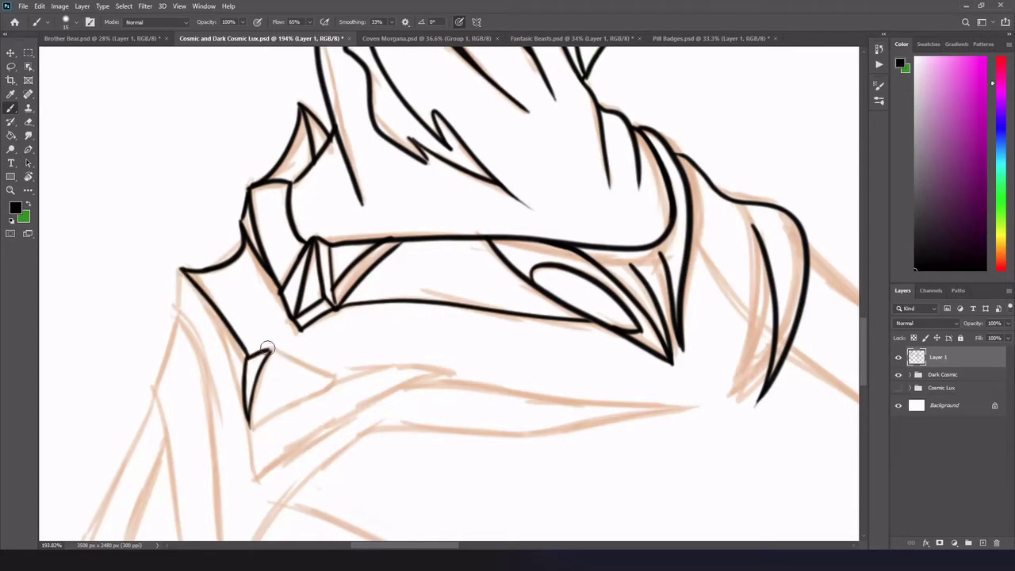
drag(334, 379, 450, 376)
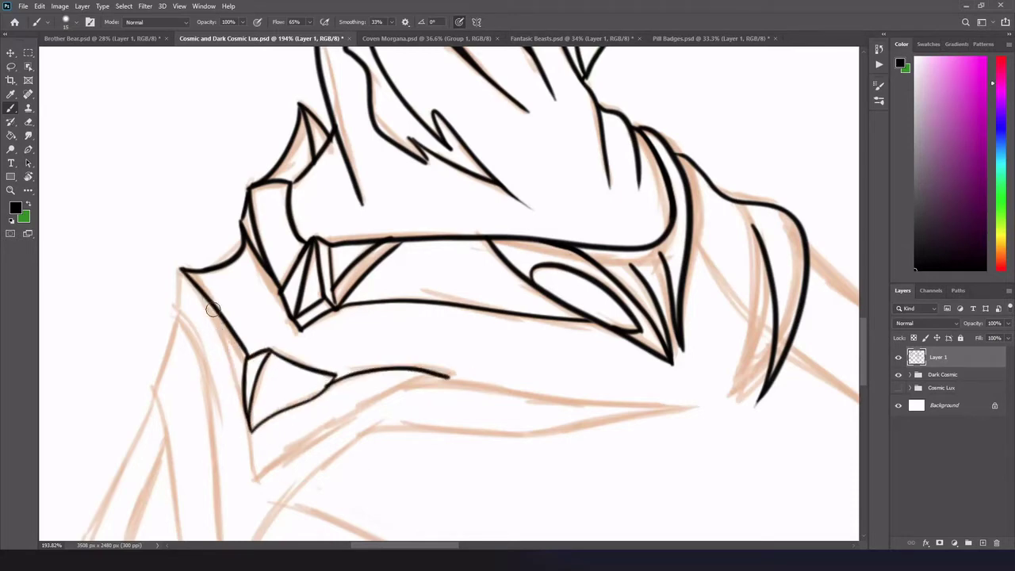
Ink the V-shaped border of the hip plate, sweeping back from its lower point in two curved lines
mouse_move(252, 474)
mouse_down()
mouse_move(446, 374)
mouse_move(320, 301)
mouse_move(572, 340)
mouse_up()
mouse_move(54, 233)
mouse_down()
mouse_move(106, 503)
mouse_move(518, 361)
mouse_up()
drag(62, 157, 154, 157)
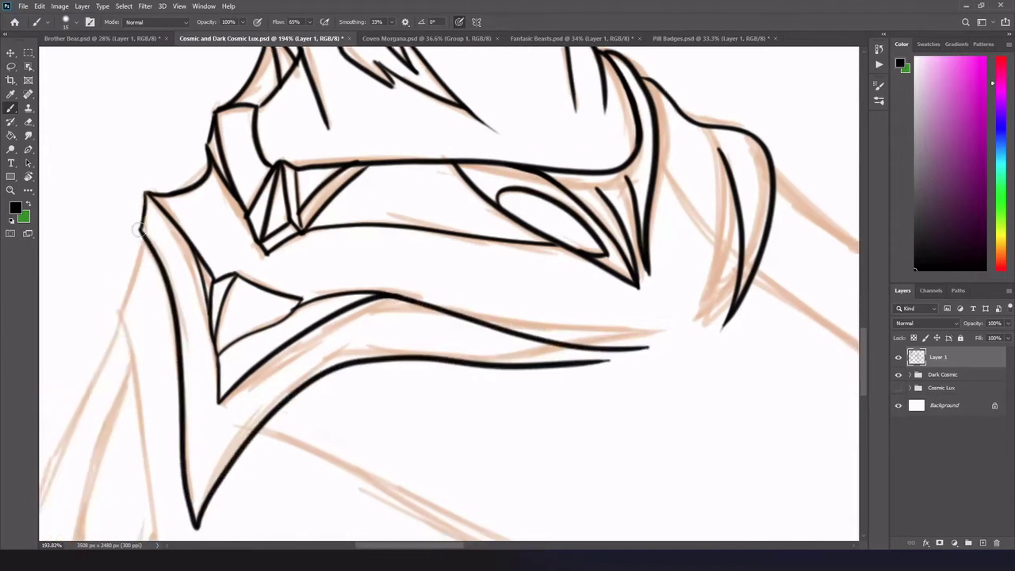
Ink the front edge of the skirt panel below the hip plate and the long pointed pendant fold beside it
scroll(138, 230, down, 5)
scroll(166, 283, down, 3)
scroll(292, 176, up, 5)
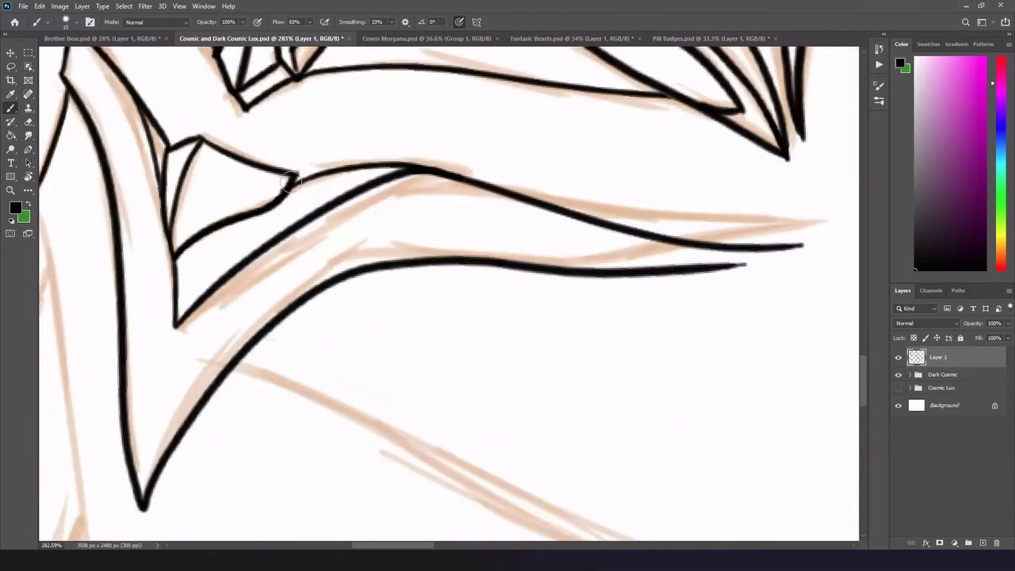
scroll(256, 207, down, 5)
scroll(341, 249, left, 3)
scroll(499, 341, up, 3)
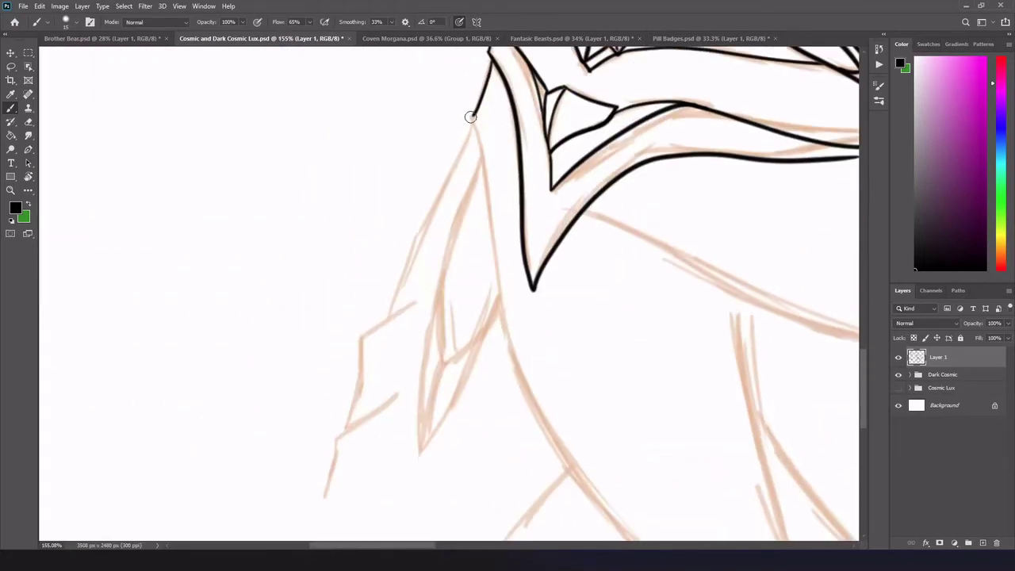
drag(480, 157, 412, 457)
drag(436, 361, 496, 295)
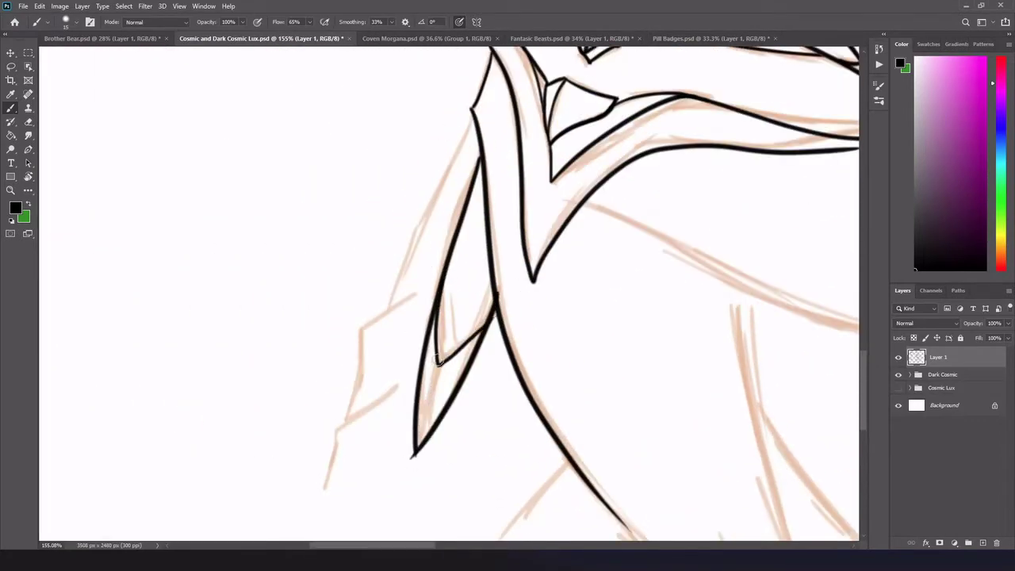
Ink the stepped, jagged edge of the trailing cloth and the curved fold branching off the skirt's front edge
drag(473, 120, 387, 321)
drag(416, 294, 354, 430)
drag(397, 379, 327, 539)
scroll(494, 336, down, 3)
drag(478, 438, 560, 311)
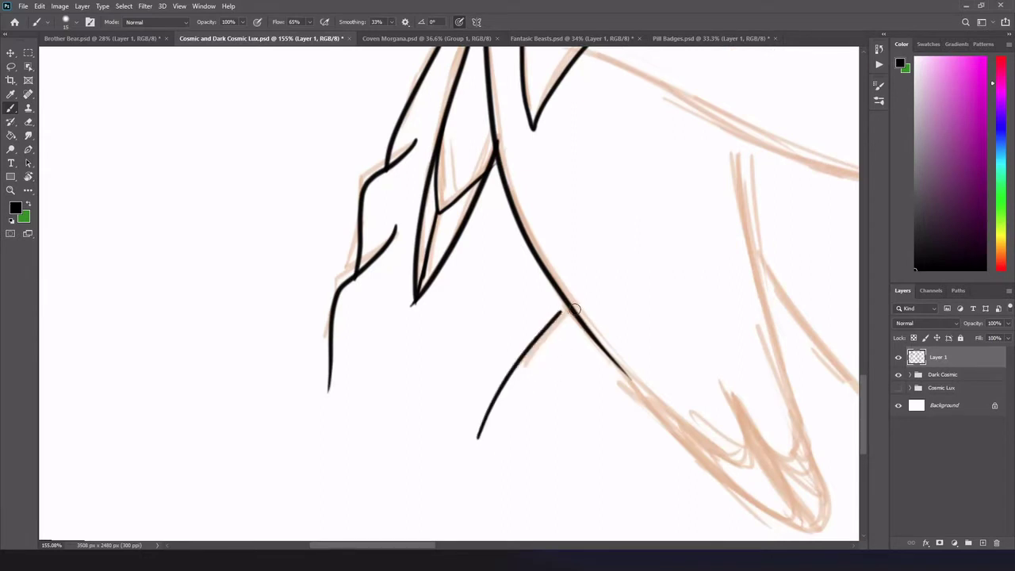
Ink the first skirt panel's rounded tip, its back edge and the notched trim, and clean up overlapping strokes
scroll(560, 355, down, 2)
scroll(560, 355, right, 4)
mouse_move(373, 303)
mouse_down()
mouse_move(586, 432)
mouse_move(526, 90)
mouse_up()
mouse_move(480, 382)
mouse_down()
mouse_move(476, 295)
mouse_move(560, 346)
mouse_up()
key(ctrl+z)
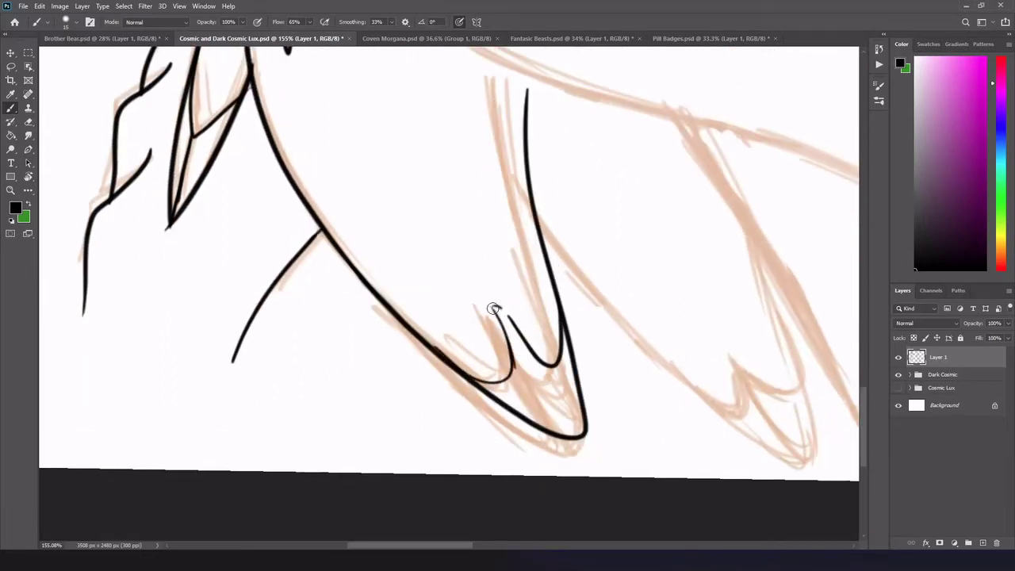
key(ctrl+z)
mouse_move(494, 309)
mouse_down()
mouse_move(608, 456)
mouse_move(565, 420)
mouse_up()
key(e)
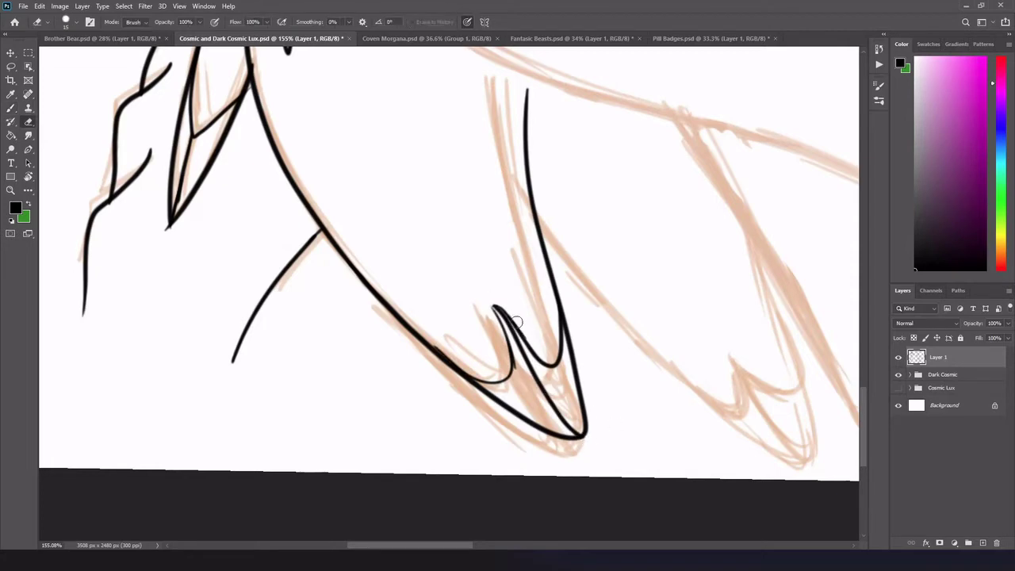
scroll(496, 336, up, 1)
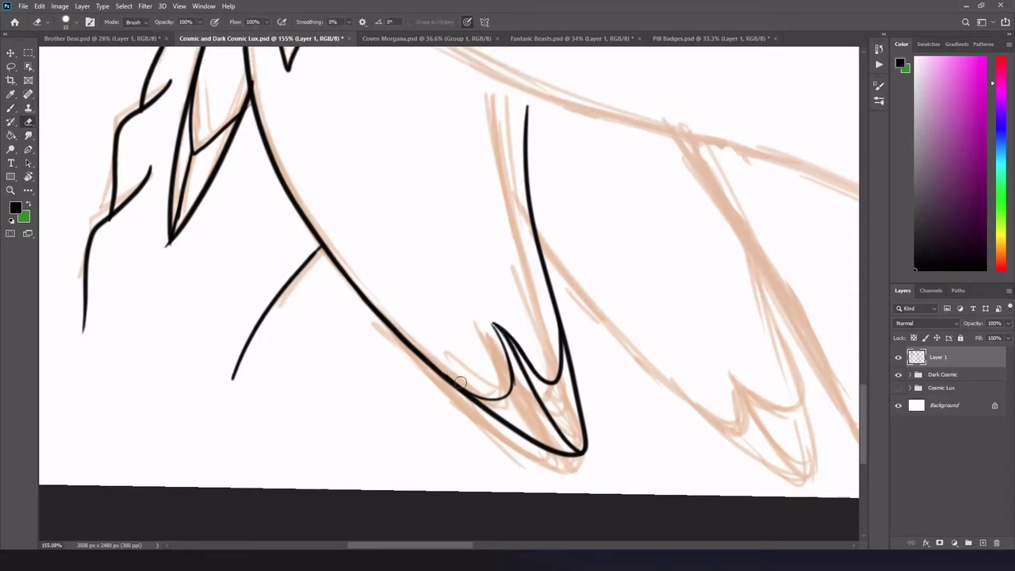
Ink the second skirt panel's outline down to its rounded tip and add the scalloped trim inside
key(b)
scroll(491, 278, right, 10)
scroll(492, 278, down, 3)
drag(299, 181, 522, 199)
drag(497, 300, 538, 263)
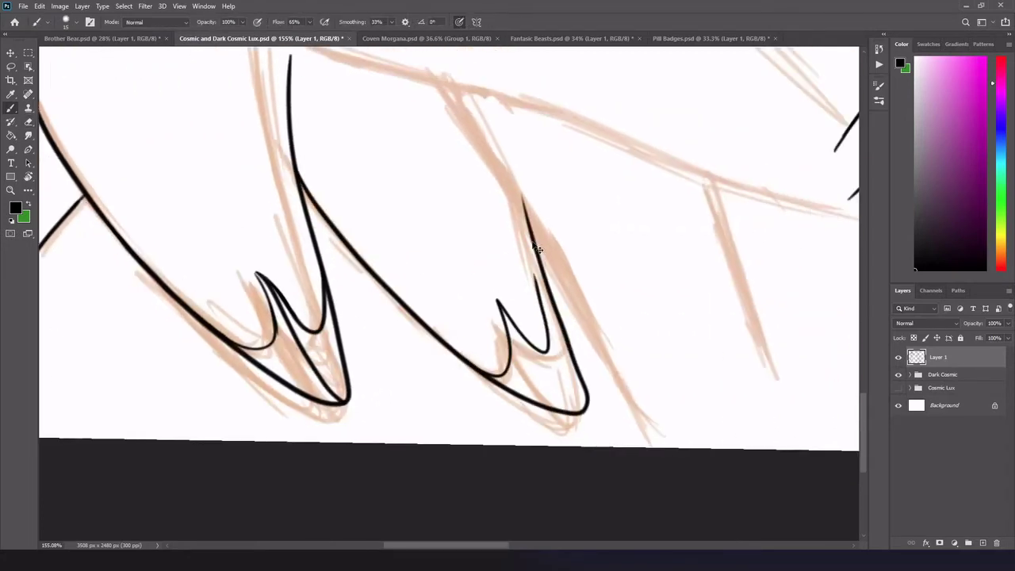
key(ctrl+z)
drag(500, 312, 563, 355)
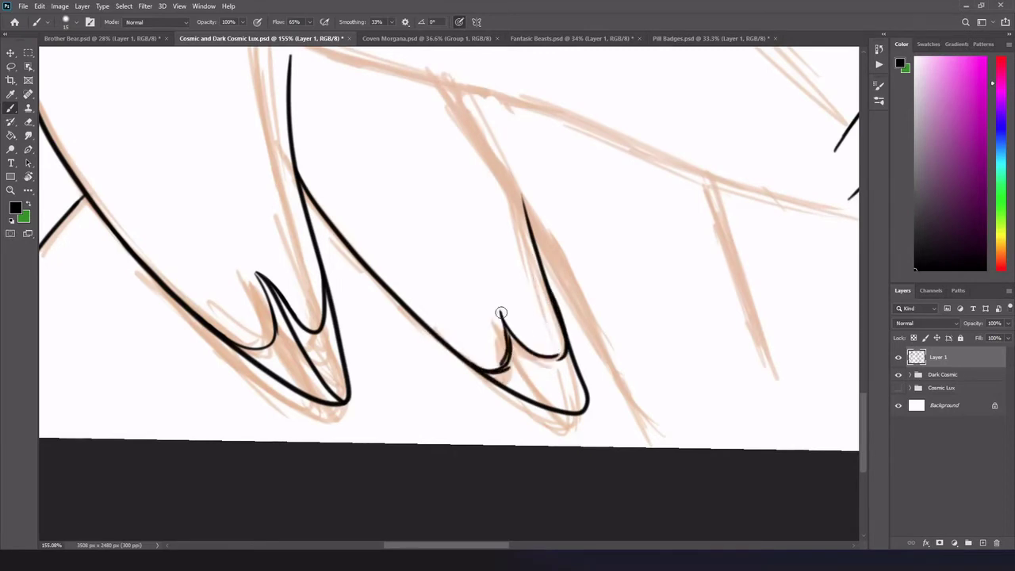
Erase the overlapping stroke ends at the second panel's tip and ink the trim's curved dividing line
scroll(559, 356, up, 4)
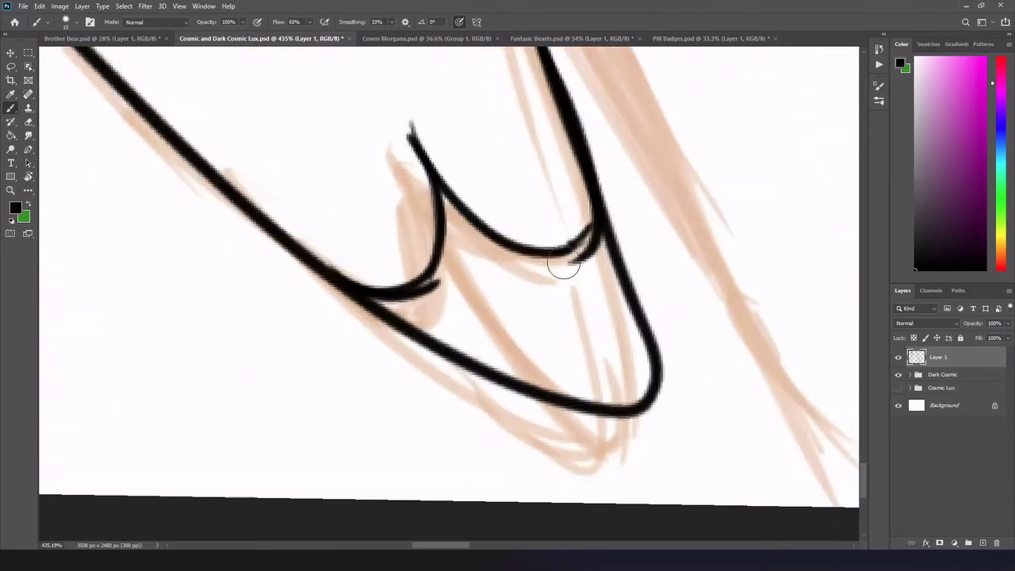
key(e)
key(b)
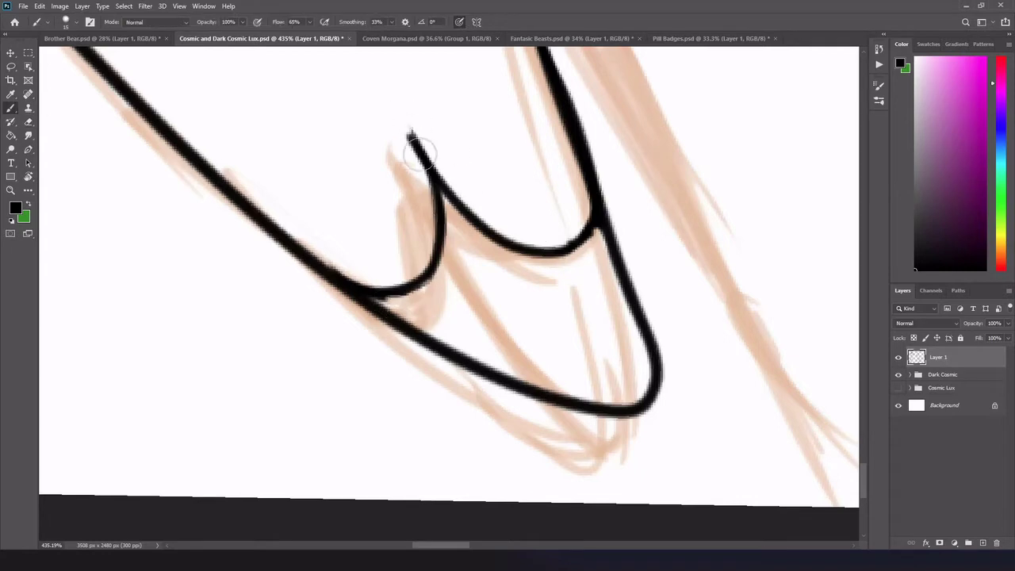
drag(439, 198, 645, 406)
scroll(526, 283, down, 1)
scroll(526, 284, up, 3)
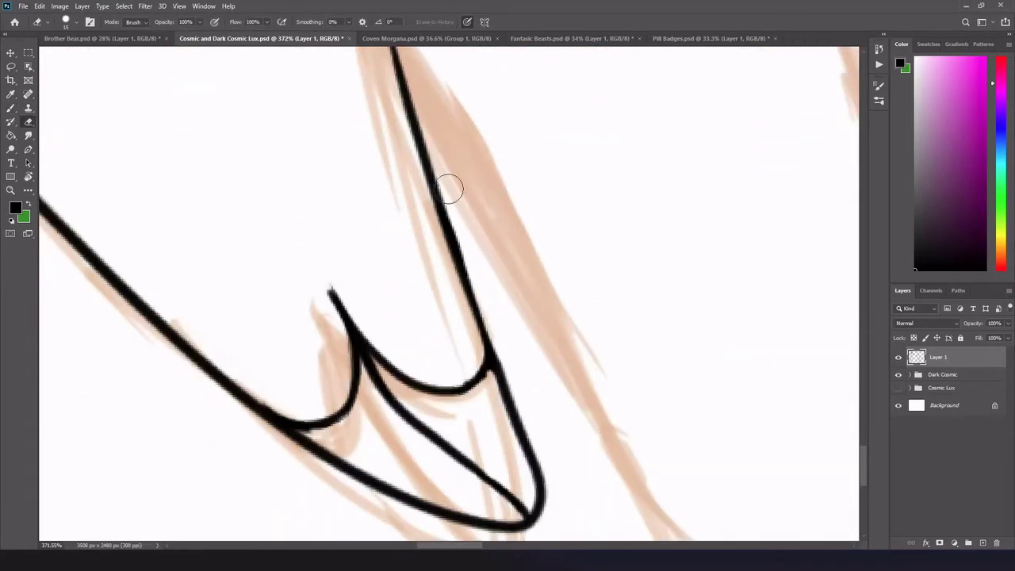
scroll(449, 186, down, 4)
Ink the remaining skirt fold lines and the long thigh contour above the panels, trimming its overshooting end
mouse_move(478, 129)
mouse_down()
mouse_move(621, 196)
mouse_move(706, 390)
mouse_up()
key(ctrl+z)
mouse_move(706, 181)
mouse_down()
mouse_move(757, 400)
mouse_move(777, 400)
mouse_up()
scroll(798, 430, down, 2)
drag(189, 148, 690, 333)
key(e)
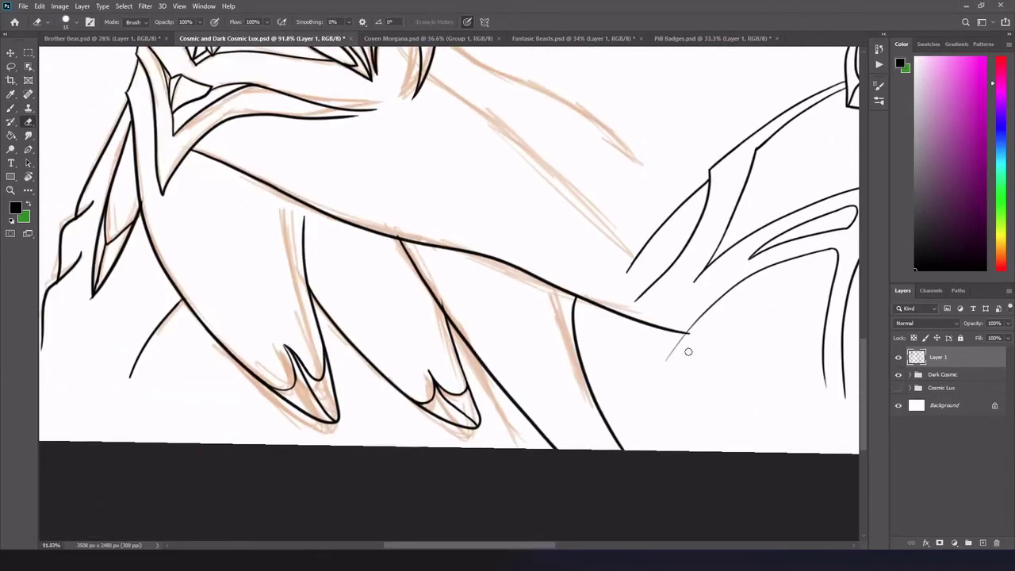
key(b)
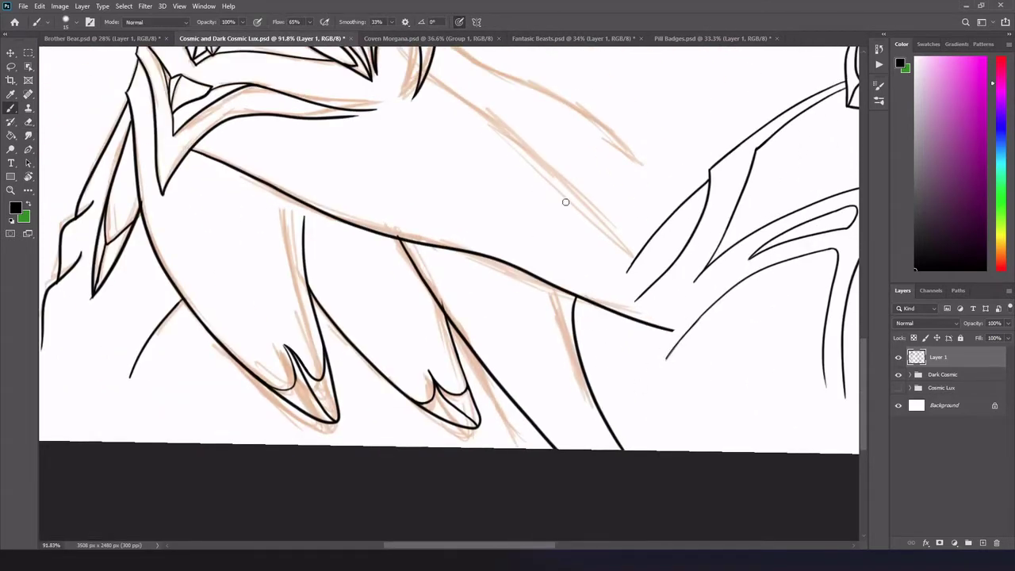
Ink the two long contour lines running from the rear hip piece toward the neighbouring figure
scroll(565, 203, up, 3)
drag(428, 168, 585, 290)
drag(440, 125, 642, 254)
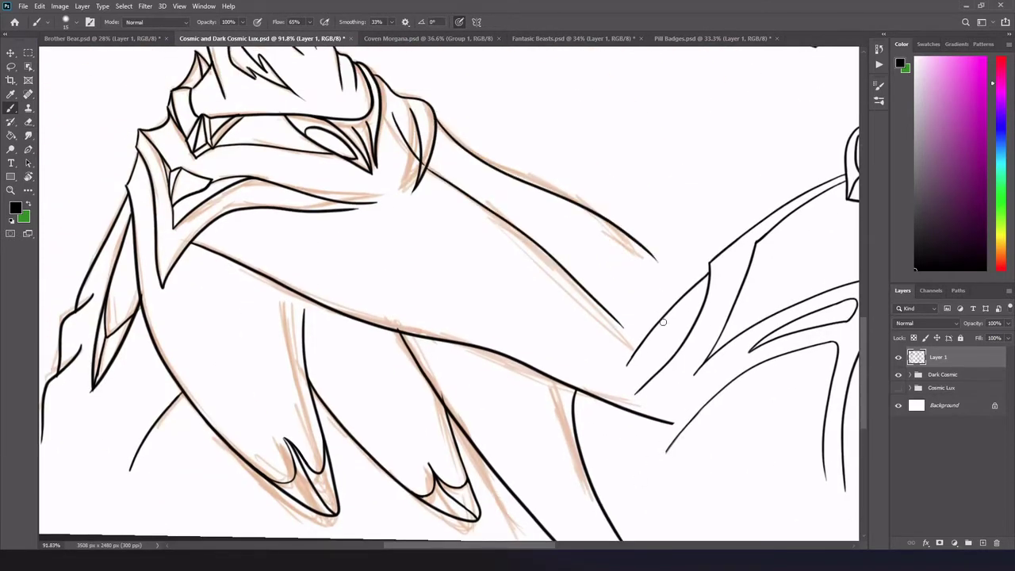
scroll(440, 125, up, 3)
key(e)
key(b)
scroll(414, 309, up, 10)
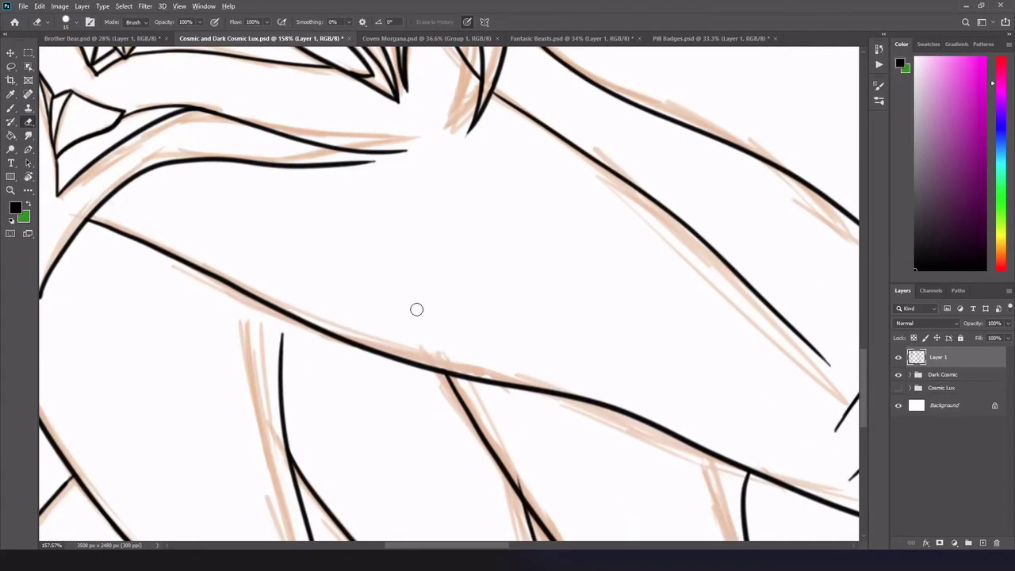
key(e)
scroll(112, 204, down, 5)
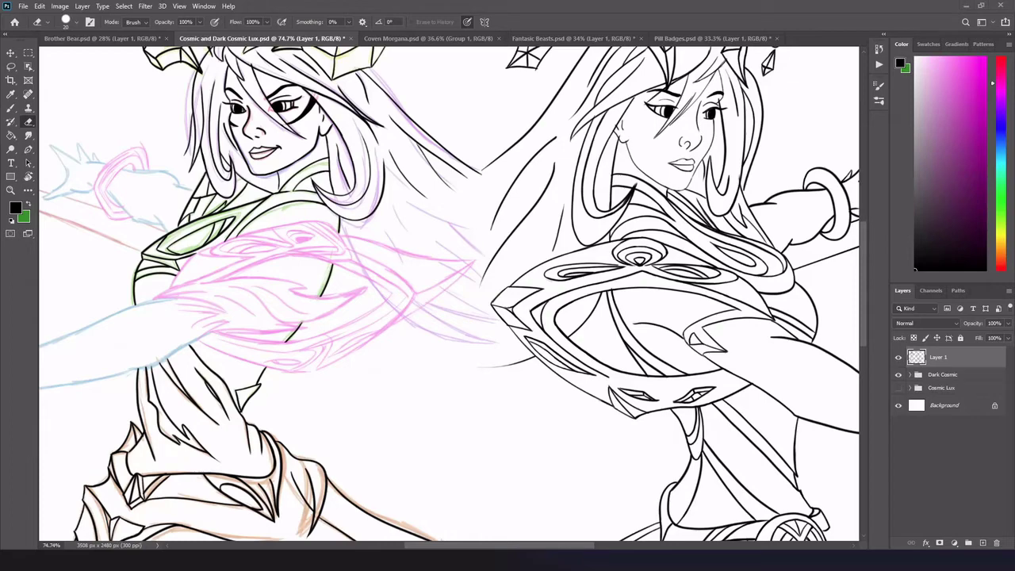
Ink the upper edge of the pink flame-shaped sleeve, two tapering fold lines beneath it and the short edge toward the collar
drag(141, 280, 549, 295)
key(b)
drag(414, 225, 151, 329)
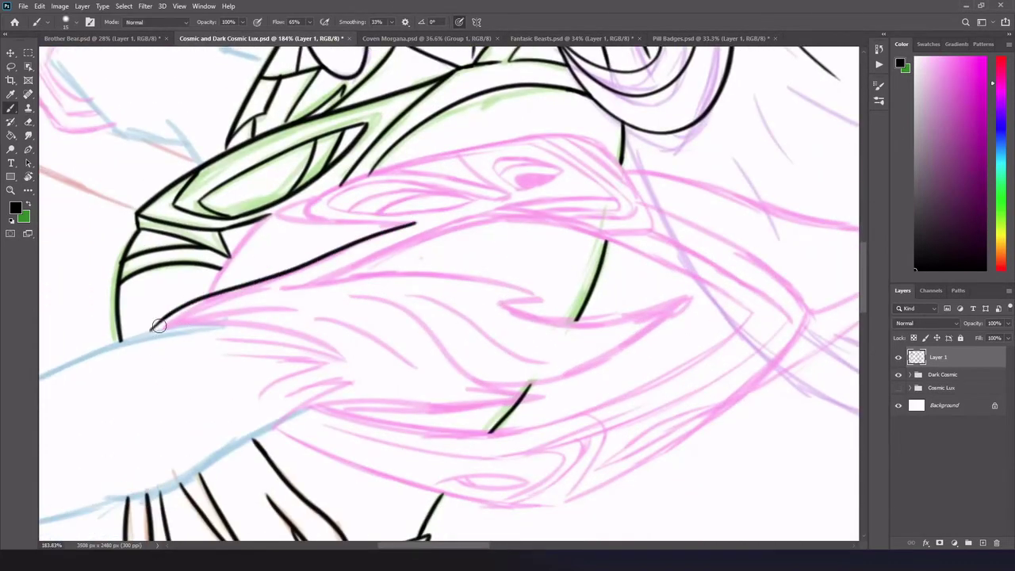
drag(358, 342, 150, 330)
drag(331, 311, 157, 325)
drag(276, 213, 213, 275)
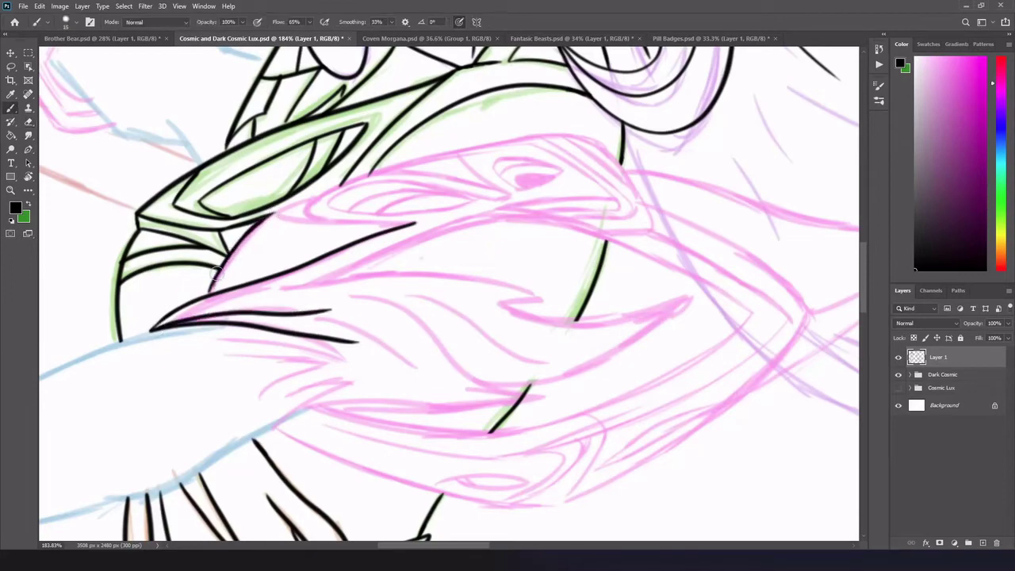
Ink the arched inner rim above the sleeve and the sleeve's wavy top contour with its hooked notch and pointed tip
drag(417, 225, 730, 308)
drag(553, 304, 278, 288)
mouse_move(498, 305)
mouse_down()
mouse_move(635, 321)
mouse_move(680, 286)
mouse_move(586, 319)
mouse_up()
key(ctrl+z)
key(ctrl+z)
scroll(433, 316, up, 2)
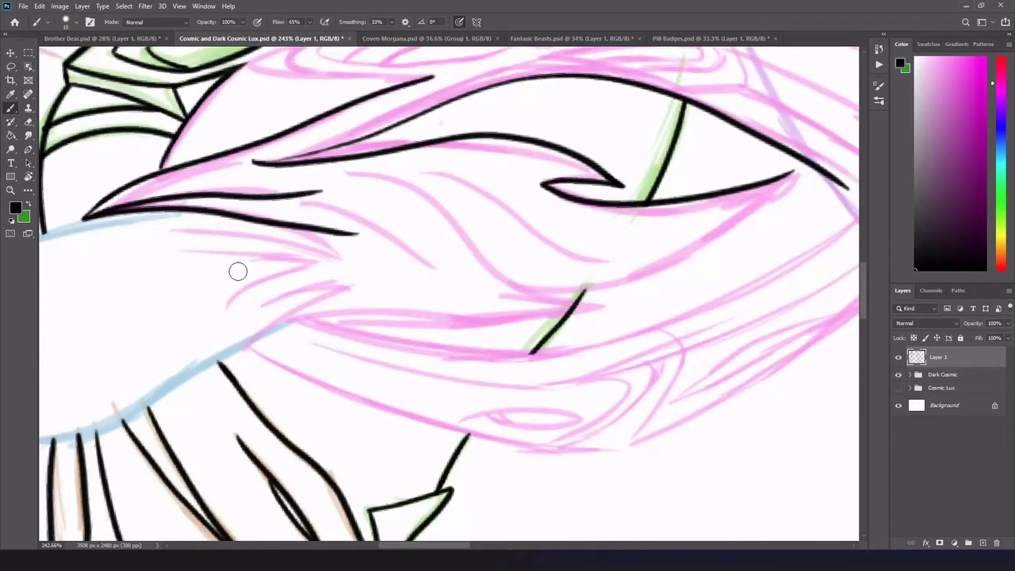
Ink the jagged tufts where the sleeve meets the forearm and one curved fold line inside the sleeve
drag(337, 262, 198, 255)
drag(337, 287, 228, 309)
drag(310, 290, 248, 346)
drag(255, 230, 184, 221)
key(ctrl+z)
drag(369, 211, 484, 256)
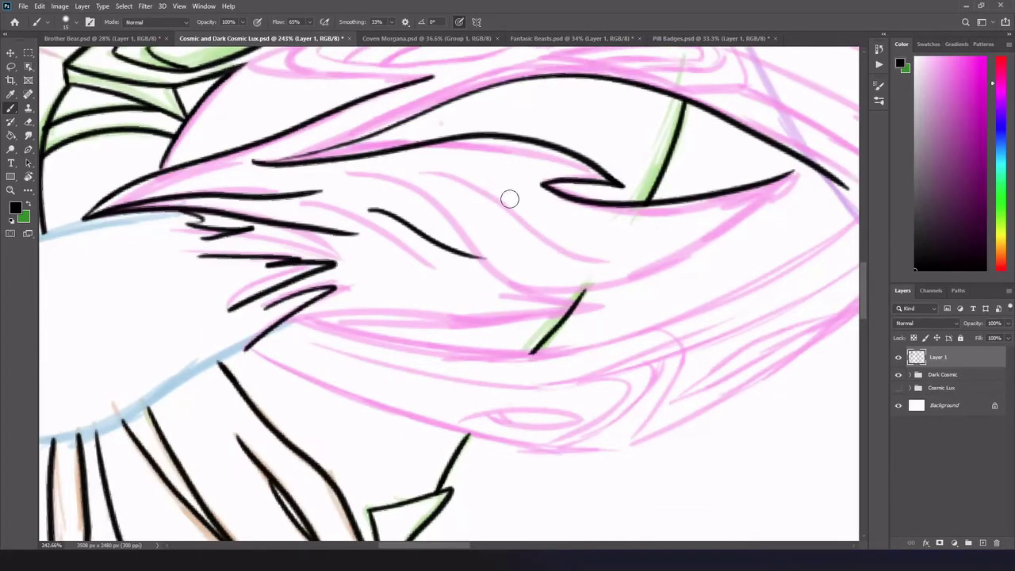
Ink the long fold line below the notch and the lower edge of the sleeve's large pointed tip
drag(478, 200, 698, 207)
drag(793, 172, 548, 284)
drag(432, 287, 644, 333)
key(ctrl+z)
drag(435, 202, 631, 323)
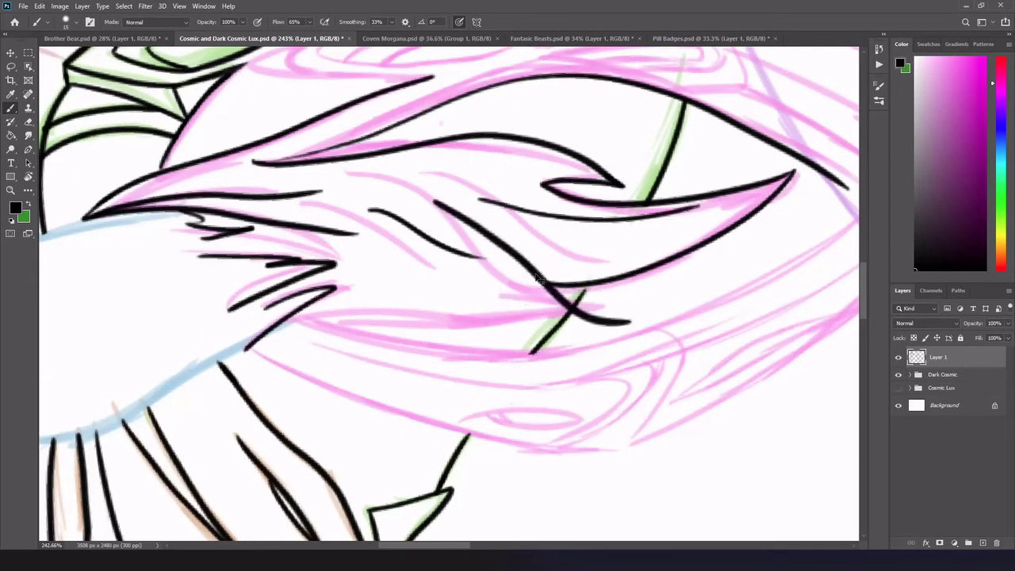
key(ctrl+z)
key(ctrl+z)
Ink the diagonal contour running down to the sleeve's lower point and the underside line leading back toward the forearm
scroll(519, 269, up, 2)
drag(261, 149, 508, 304)
drag(168, 335, 545, 321)
drag(559, 319, 489, 321)
key(e)
key(b)
drag(103, 353, 198, 328)
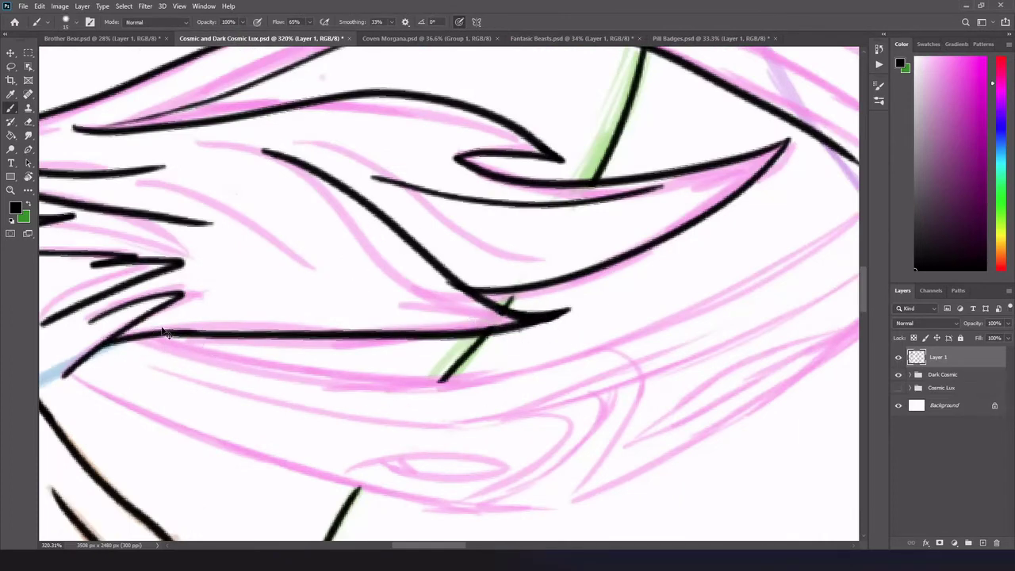
key(e)
drag(111, 333, 365, 326)
key(b)
drag(108, 345, 343, 319)
key(ctrl+z)
key(ctrl+z)
key(ctrl+z)
key(ctrl+z)
key(ctrl+z)
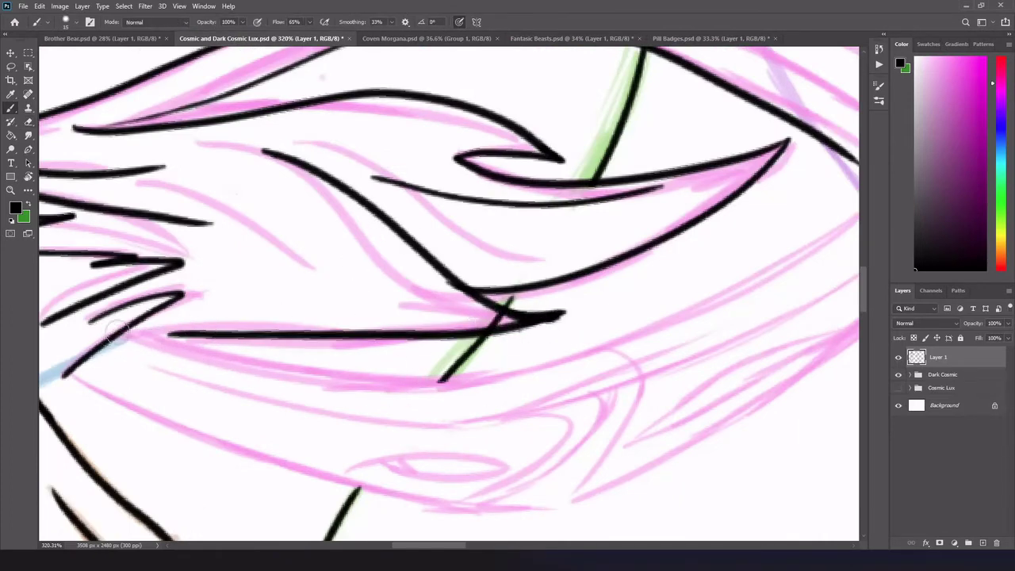
Join the sleeve's underside line to the forearm tuft and erase the stray ink near the lower point
drag(119, 342, 231, 328)
key(e)
drag(485, 313, 500, 325)
scroll(491, 317, down, 5)
scroll(525, 230, up, 5)
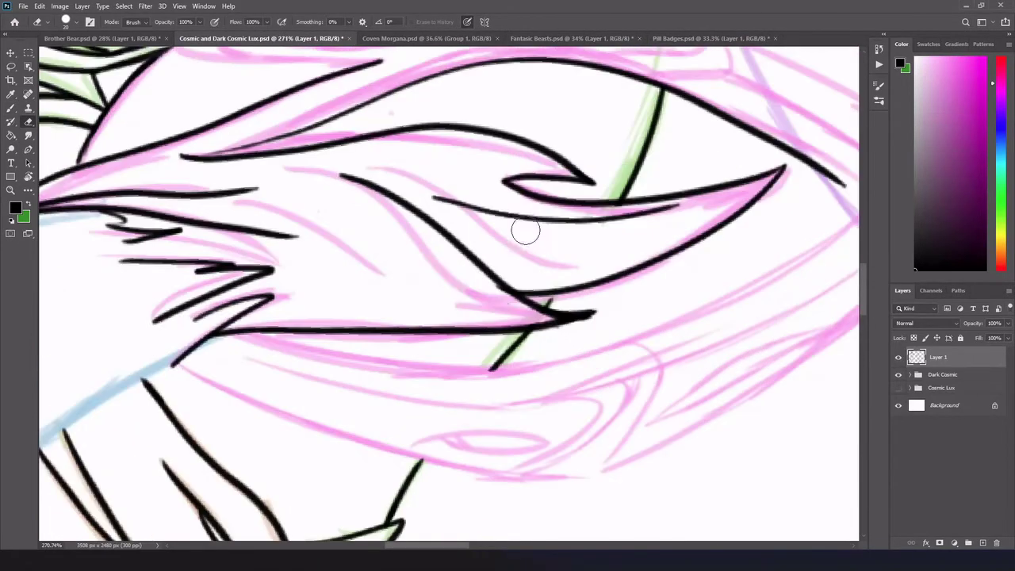
Ink the remaining curved fold lines inside the flame-shaped sleeve, including the one flowing into its lower point
key(b)
drag(434, 259, 557, 315)
key(ctrl+z)
drag(433, 259, 555, 316)
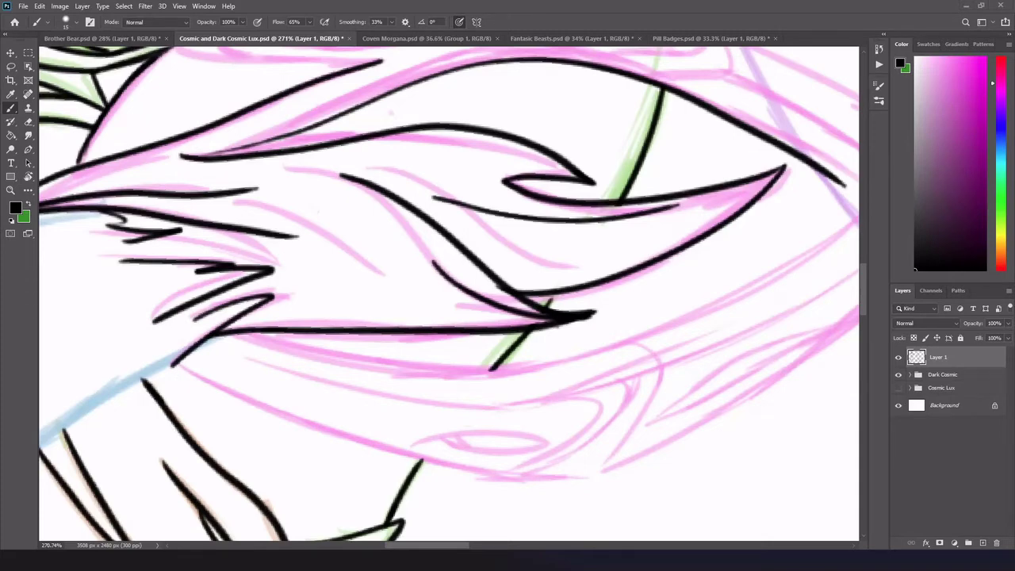
scroll(566, 246, up, 5)
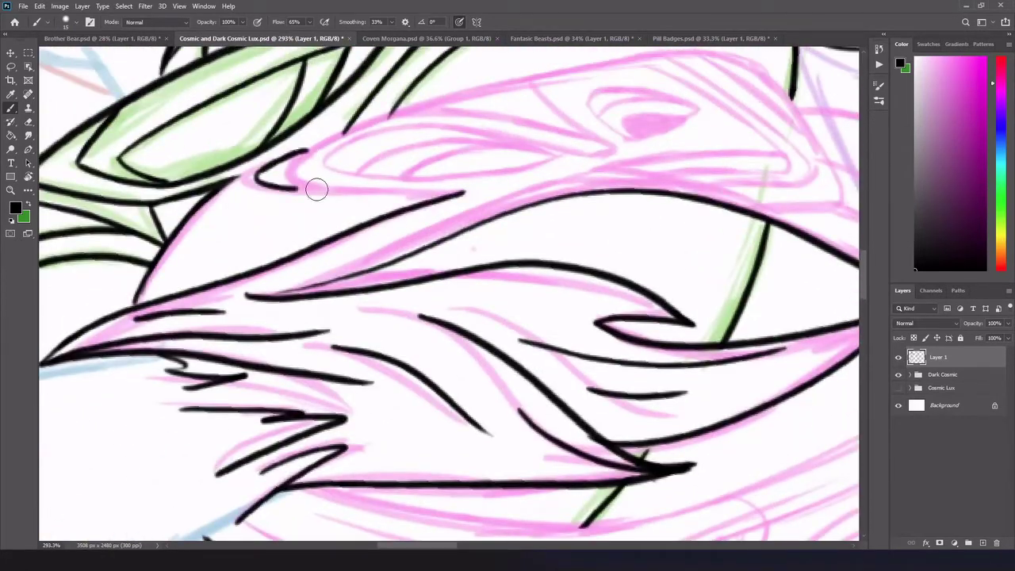
Ink the pointed end of the ornate band above the sleeve, its rounded inner panel outline and the curved divider
drag(236, 182, 484, 188)
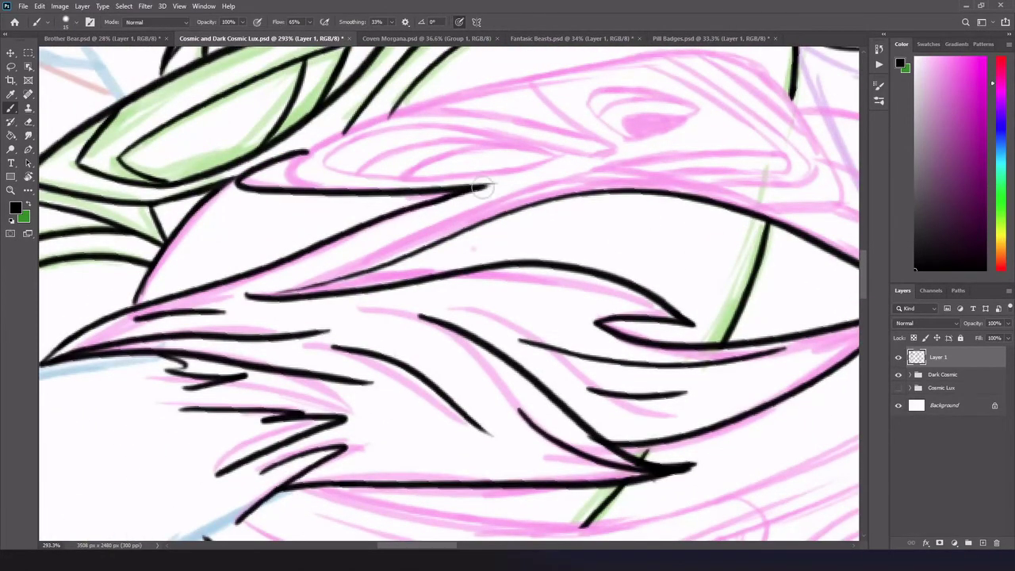
drag(298, 184, 584, 152)
drag(533, 77, 615, 148)
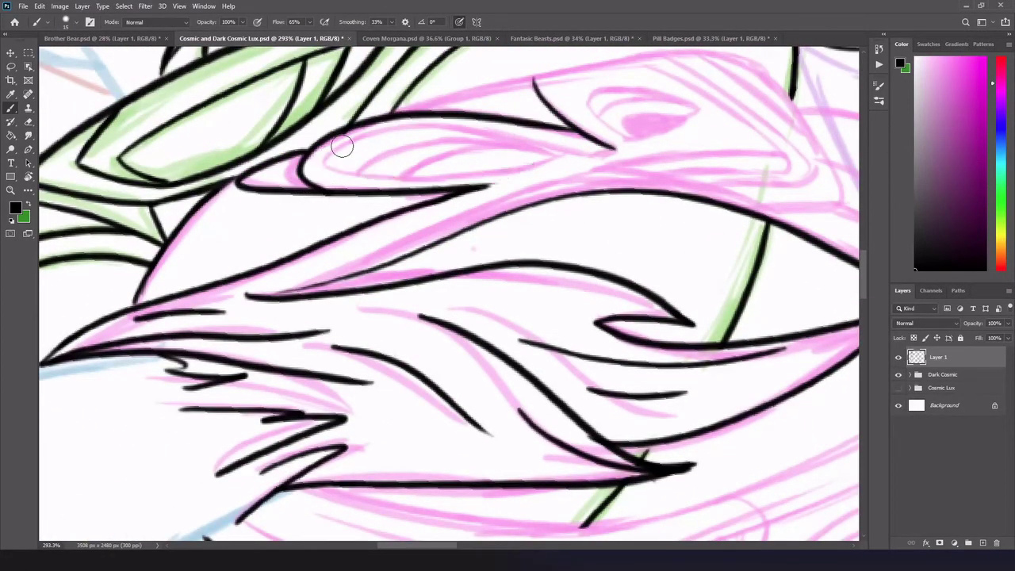
Ink the almond-shaped inset inside the band's rounded panel and add two curved lines within it
drag(327, 170, 579, 159)
key(ctrl+z)
mouse_move(330, 151)
mouse_down()
mouse_move(437, 168)
mouse_move(618, 127)
mouse_up()
key(ctrl+z)
drag(473, 172, 570, 152)
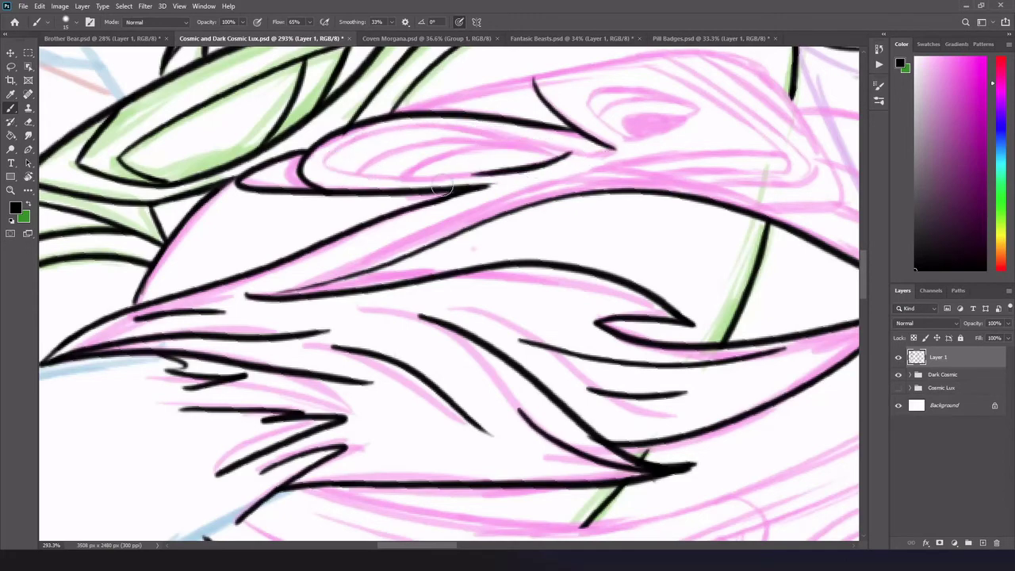
scroll(406, 262, up, 3)
key(ctrl+z)
mouse_move(208, 253)
mouse_down()
mouse_move(578, 247)
mouse_move(428, 212)
mouse_move(654, 245)
mouse_up()
key(ctrl+z)
drag(333, 279, 475, 223)
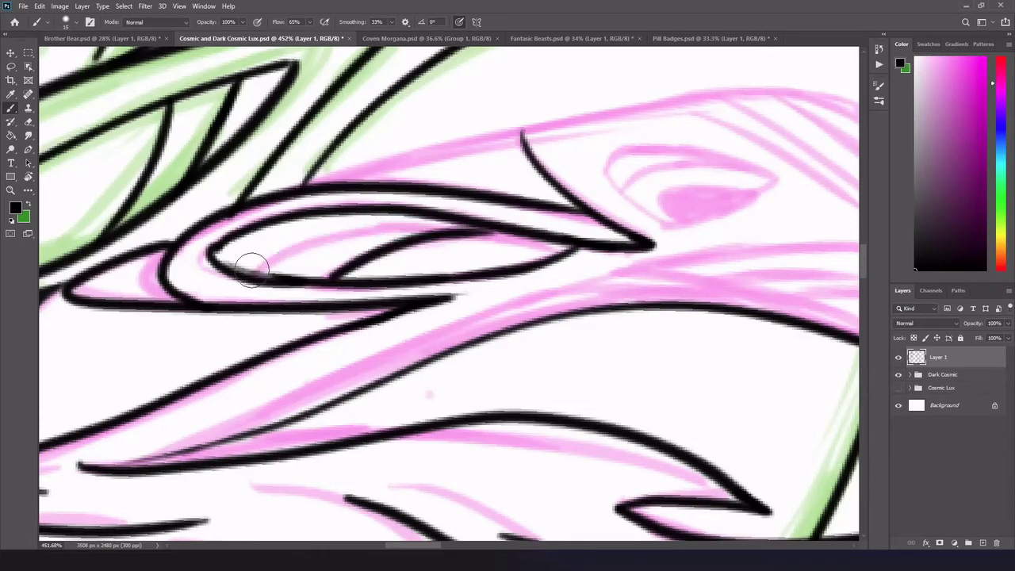
mouse_move(238, 274)
mouse_down()
mouse_move(464, 230)
mouse_move(522, 234)
mouse_up()
Ink the ornate band's upper edge from the rounded panel past the divider and around the far corner
drag(313, 184, 507, 137)
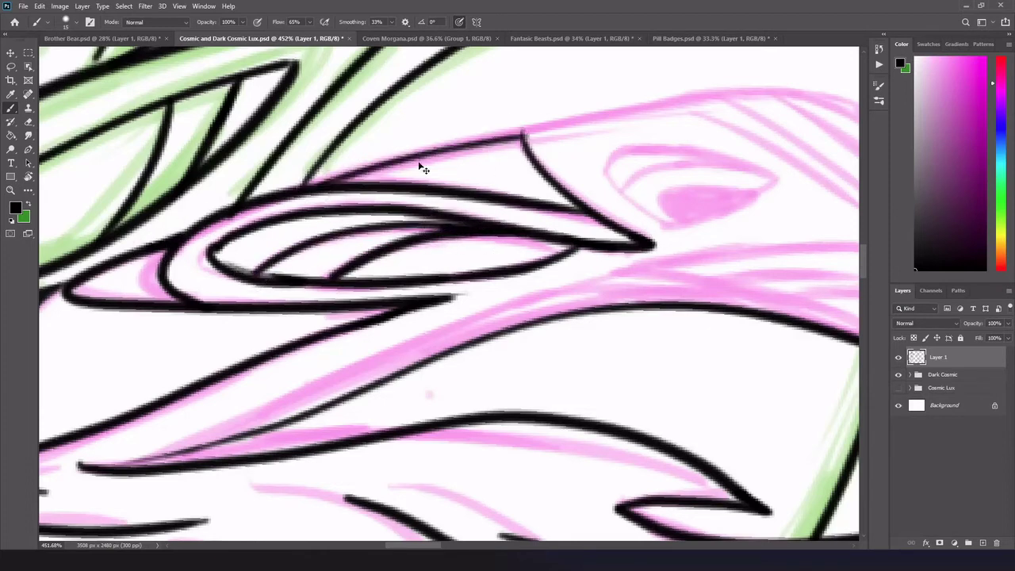
key(ctrl+z)
mouse_move(313, 184)
mouse_down()
mouse_move(520, 133)
mouse_move(552, 174)
mouse_up()
key(ctrl+z)
mouse_move(833, 135)
mouse_down()
mouse_move(662, 175)
mouse_move(601, 161)
mouse_up()
drag(601, 161, 751, 406)
key(ctrl+z)
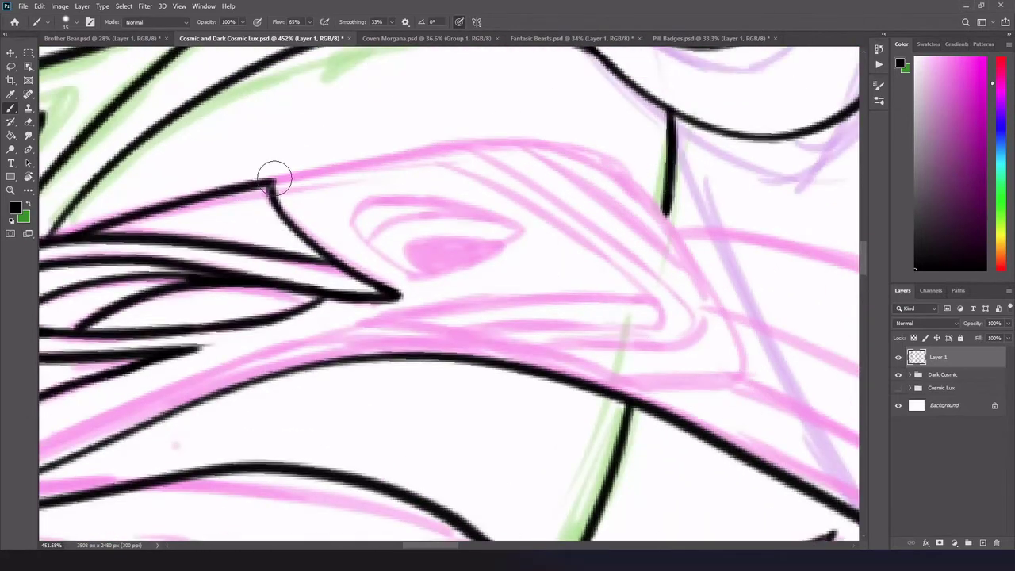
drag(274, 173, 717, 373)
Ink the parallel stripes that curve down the band's far end and wrap back along its lower border
drag(532, 152, 697, 286)
key(ctrl+z)
drag(439, 155, 655, 321)
drag(369, 318, 594, 331)
key(ctrl+z)
mouse_move(480, 148)
mouse_down()
mouse_move(663, 286)
mouse_move(692, 349)
mouse_up()
scroll(465, 336, left, 2)
scroll(465, 337, up, 2)
Ink the small teardrop gem between the divider and the stripes, with a curved inner line
drag(659, 238, 415, 163)
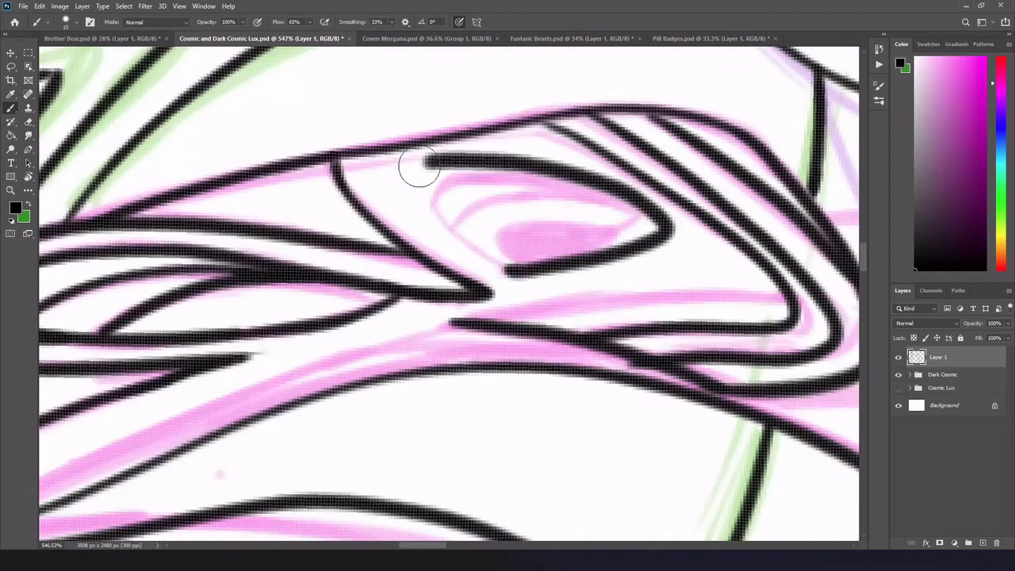
key(ctrl+z)
drag(515, 274, 626, 208)
key(ctrl+z)
mouse_move(666, 262)
mouse_down()
mouse_move(478, 154)
mouse_move(504, 278)
mouse_move(422, 186)
mouse_move(520, 276)
mouse_up()
key(ctrl+z)
key(ctrl+z)
drag(452, 216, 583, 205)
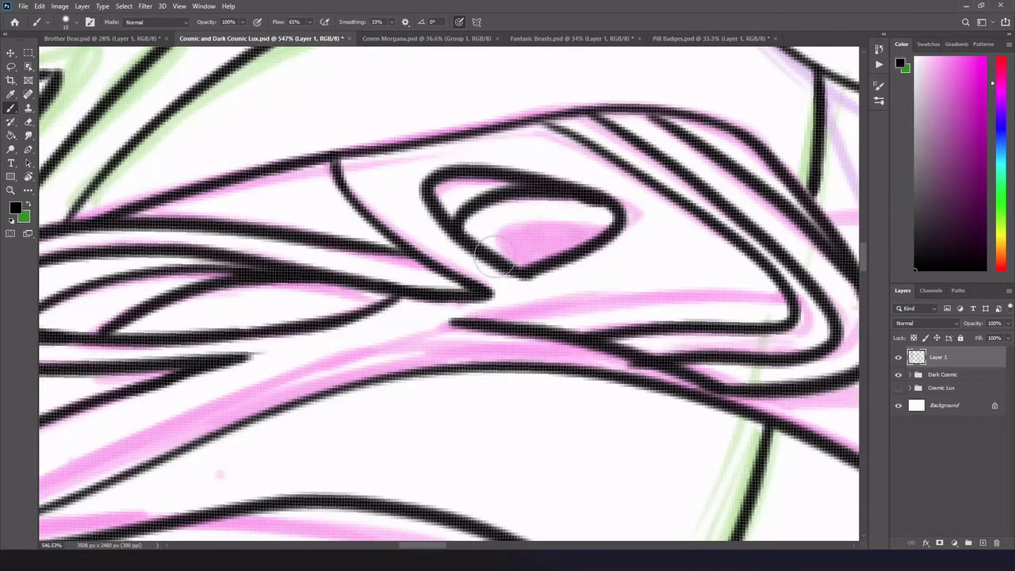
Fill the lower part of the gem and the inner section of the almond inset with solid black
mouse_move(495, 254)
mouse_down()
mouse_move(521, 238)
mouse_move(603, 230)
mouse_up()
mouse_move(119, 329)
mouse_down()
mouse_move(340, 283)
mouse_move(420, 293)
mouse_up()
scroll(661, 348, down, 2)
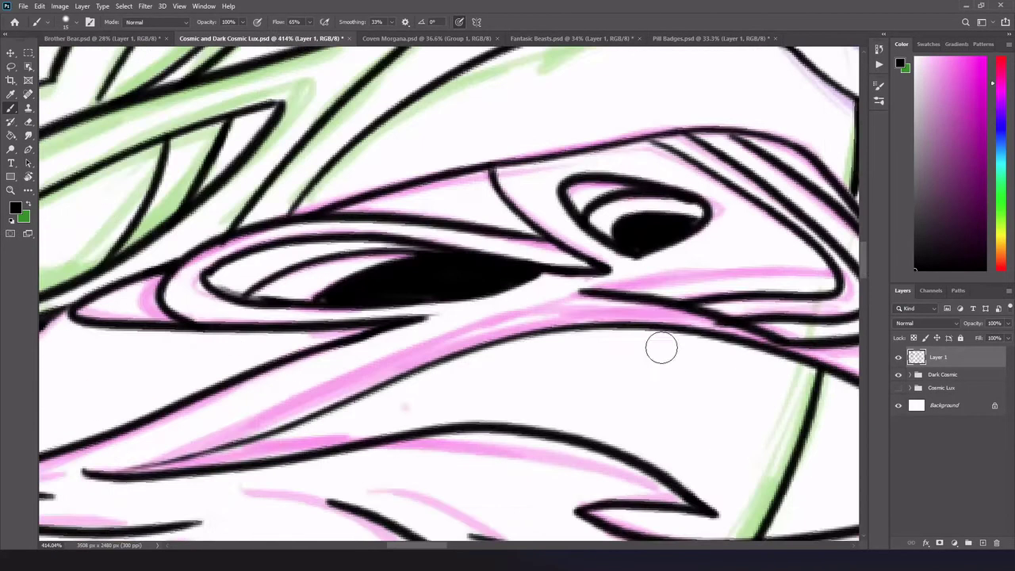
Ink the long curved line sweeping from the sleeve's rim up to the top of the striped border's inner panel
drag(127, 472, 671, 276)
key(ctrl+z)
mouse_move(832, 262)
mouse_down()
mouse_move(170, 431)
mouse_move(111, 476)
mouse_move(369, 379)
mouse_up()
key(ctrl+z)
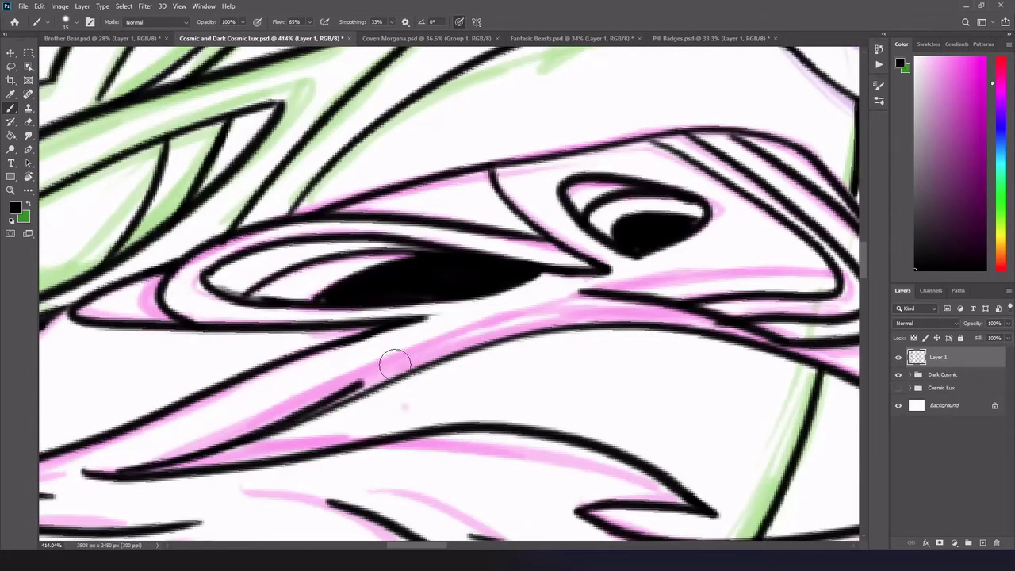
key(ctrl+z)
drag(79, 469, 785, 261)
key(ctrl+z)
drag(330, 383, 570, 301)
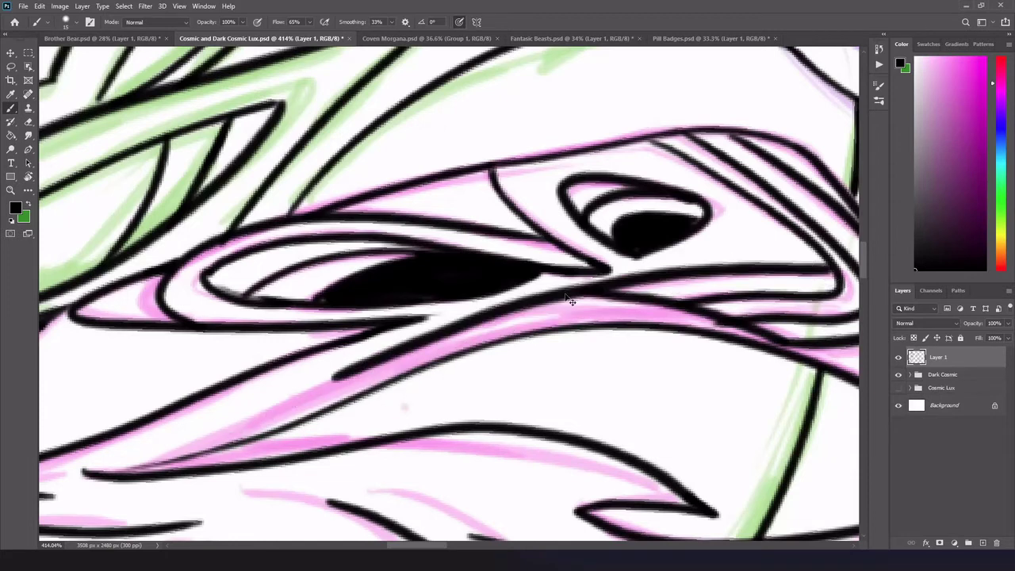
key(ctrl+z)
drag(215, 442, 828, 262)
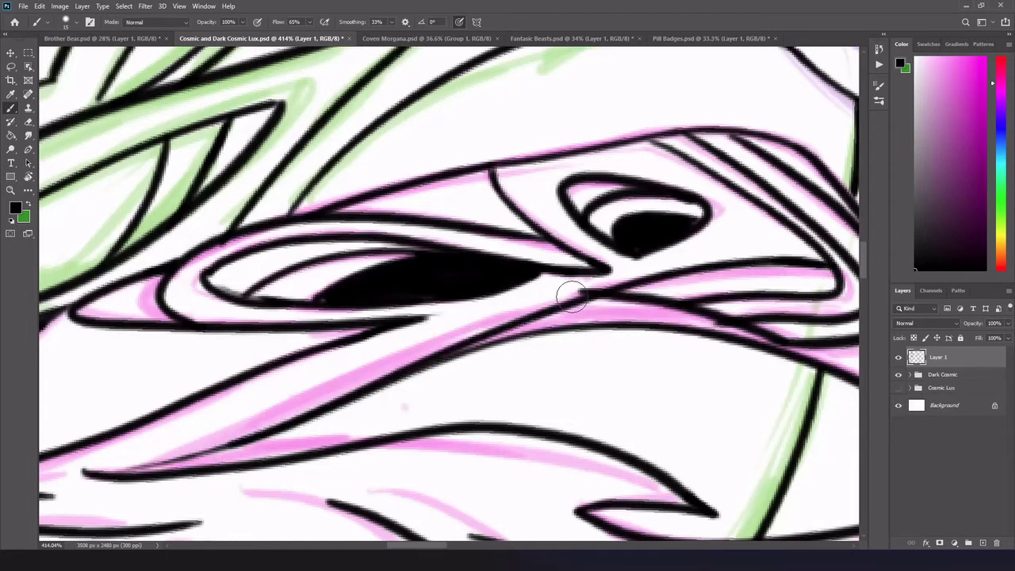
key(ctrl+z)
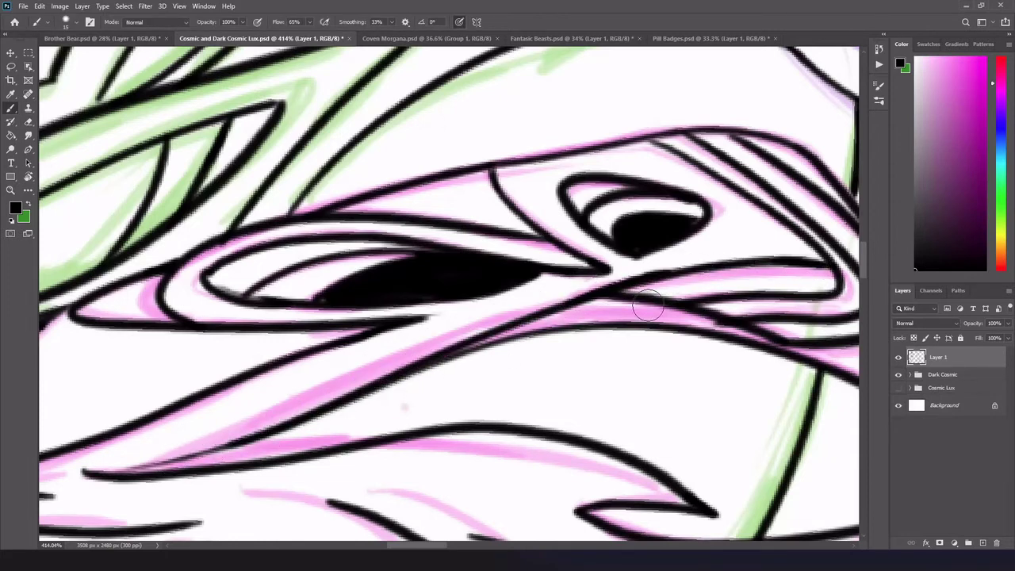
Ink the middle and outer rim lines running from the striped corner toward the armour's far point
scroll(674, 270, down, 2)
drag(705, 231, 564, 164)
drag(325, 147, 591, 325)
drag(329, 103, 650, 313)
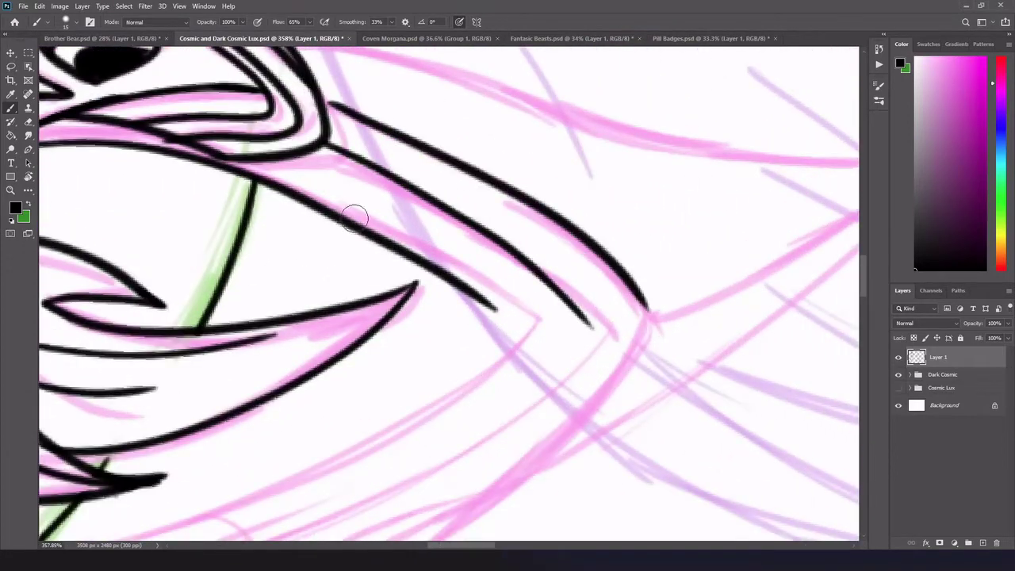
Ink the inner, middle and outer rim lines turning around the armour's far point and back beneath the sleeve
scroll(354, 217, down, 3)
scroll(355, 217, left, 3)
drag(653, 208, 328, 396)
key(ctrl+z)
drag(653, 222, 361, 392)
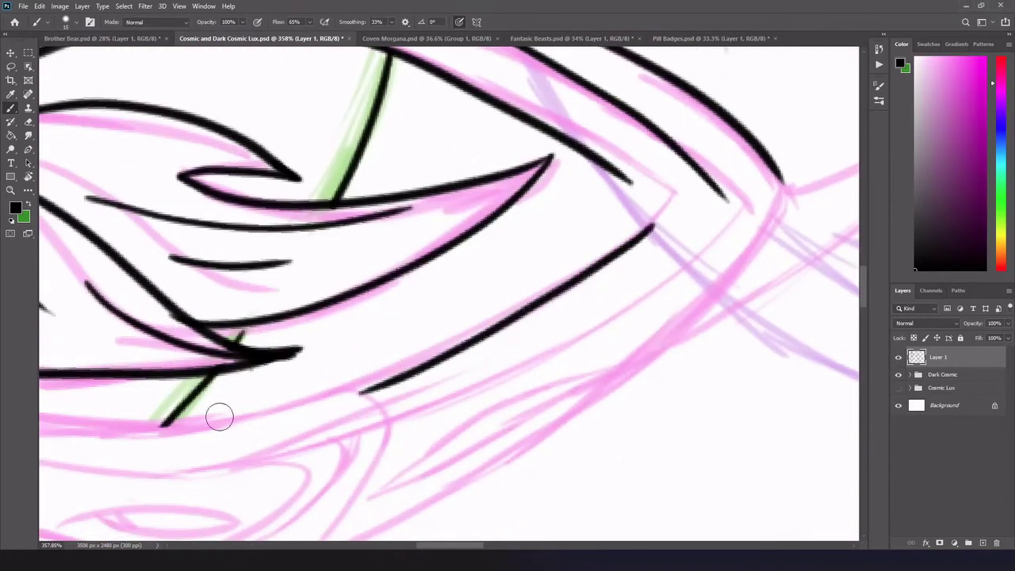
drag(605, 157, 659, 204)
drag(726, 203, 408, 413)
drag(791, 194, 413, 512)
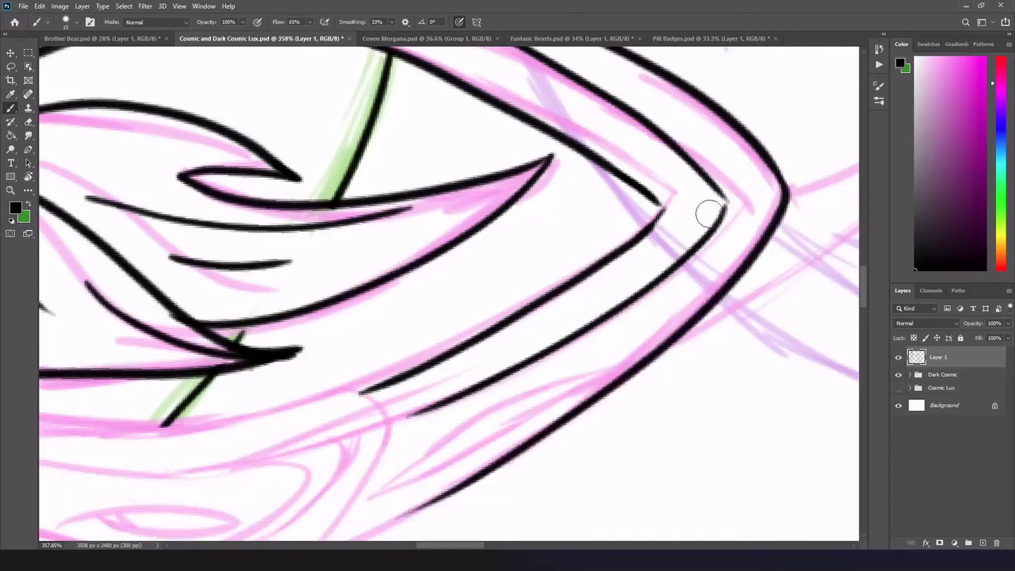
mouse_move(649, 197)
mouse_down()
mouse_move(657, 209)
mouse_move(405, 299)
mouse_move(441, 272)
mouse_move(223, 256)
mouse_move(584, 230)
mouse_move(698, 253)
mouse_up()
Extend the lower rim's middle line and outer edge along the armour's underside toward the forearm
drag(198, 216, 725, 212)
key(ctrl+z)
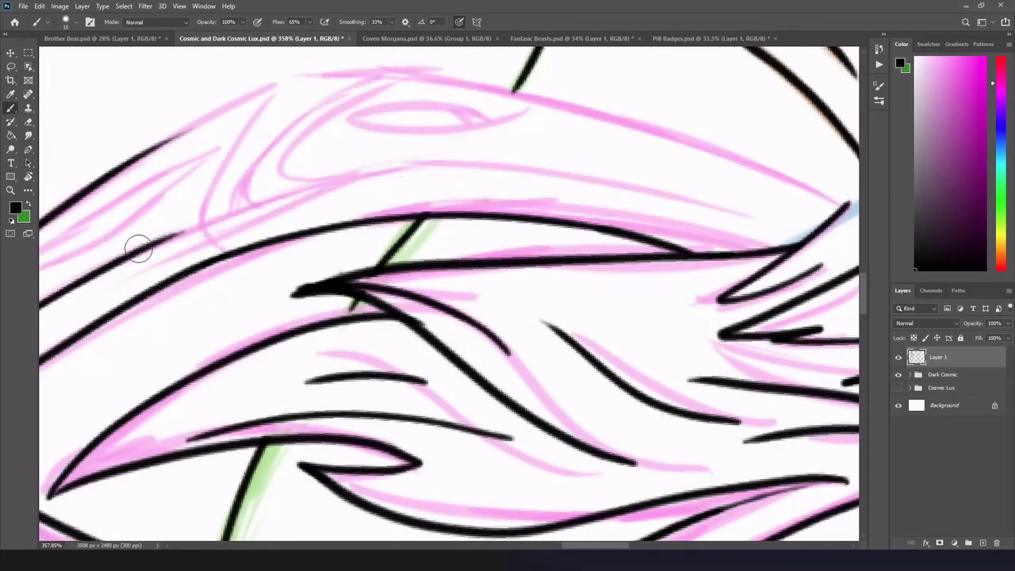
drag(140, 243, 684, 194)
drag(159, 151, 825, 207)
Ink the lower rim's curved divider, its small eye-shaped inset and the curved panel lines around it
drag(279, 87, 206, 240)
drag(498, 120, 444, 119)
mouse_move(352, 84)
mouse_down()
mouse_move(290, 155)
mouse_move(516, 170)
mouse_up()
drag(349, 86, 252, 197)
scroll(254, 196, down, 2)
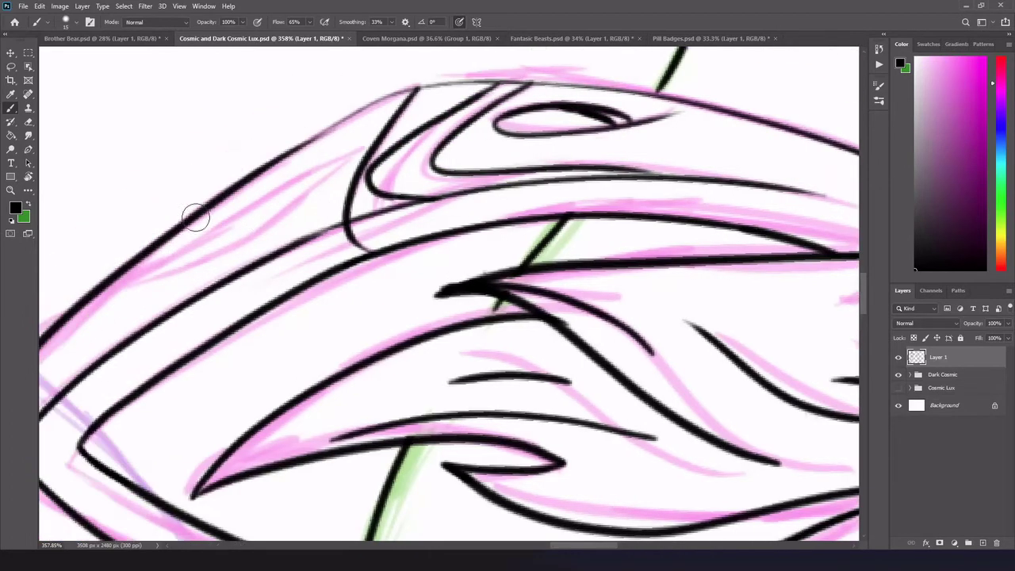
Ink the narrow faceted triangular inset beside the lower rim's divider and clean up its corner with the eraser
scroll(306, 207, up, 2)
mouse_move(230, 286)
mouse_down()
mouse_move(392, 158)
mouse_move(281, 248)
mouse_move(372, 183)
mouse_up()
key(ctrl+z)
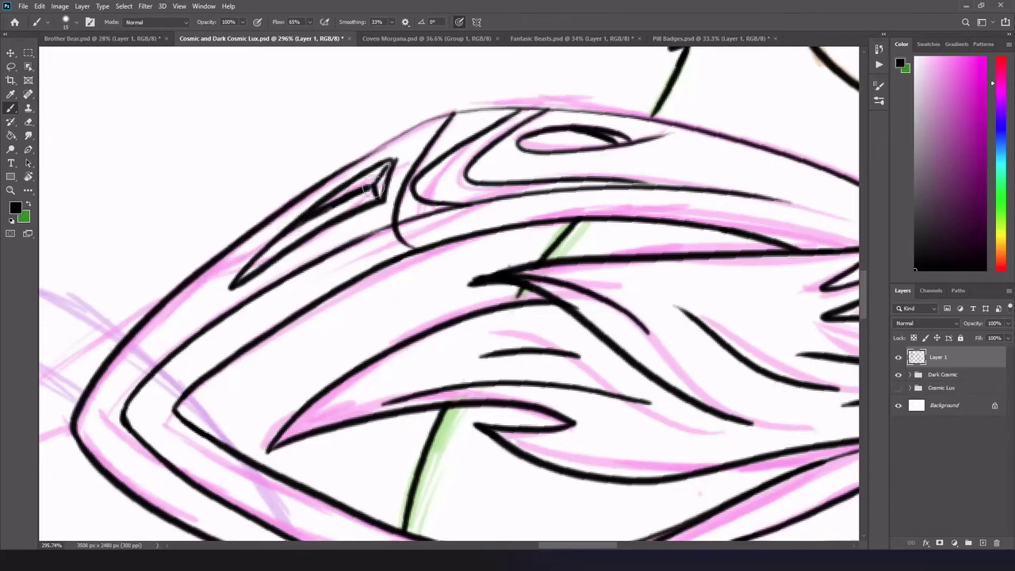
key(e)
scroll(319, 242, up, 2)
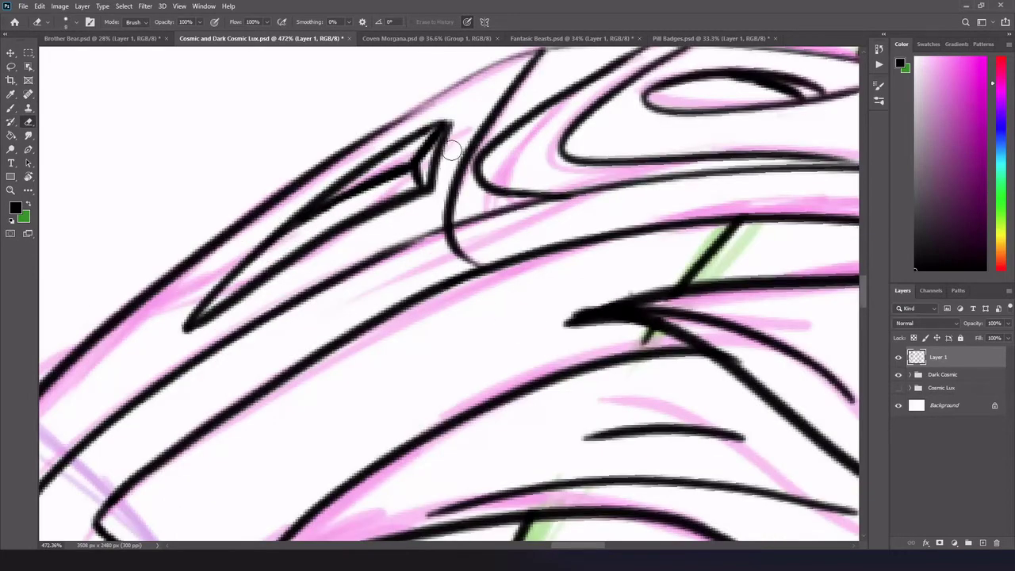
key(b)
Ink the large pointed fin behind the armour, including both outer edges and the inner line meeting at its tip
scroll(451, 151, down, 5)
mouse_move(316, 225)
mouse_down()
mouse_move(153, 366)
mouse_move(408, 389)
mouse_up()
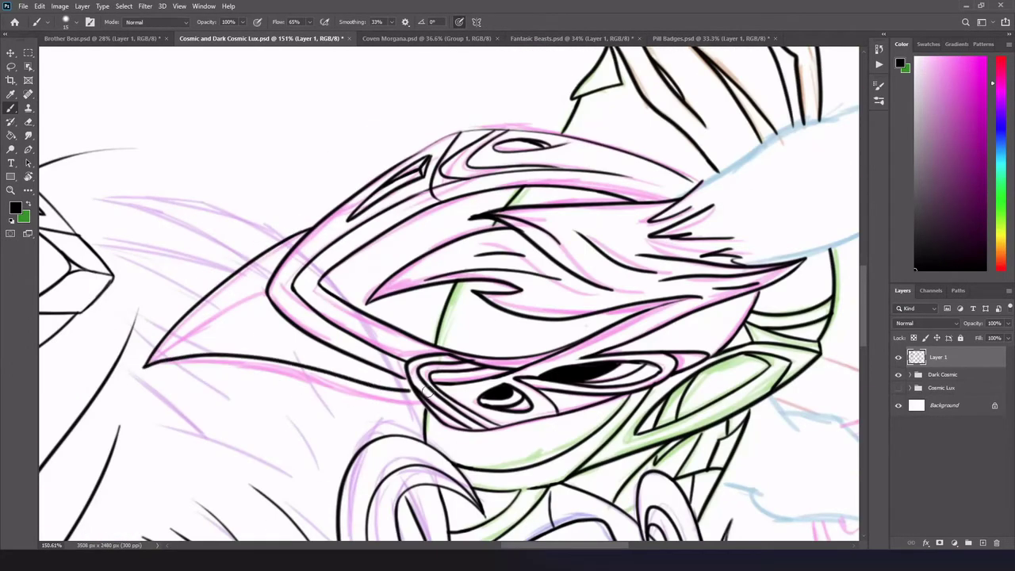
key(ctrl+z)
drag(144, 366, 387, 412)
drag(270, 292, 146, 367)
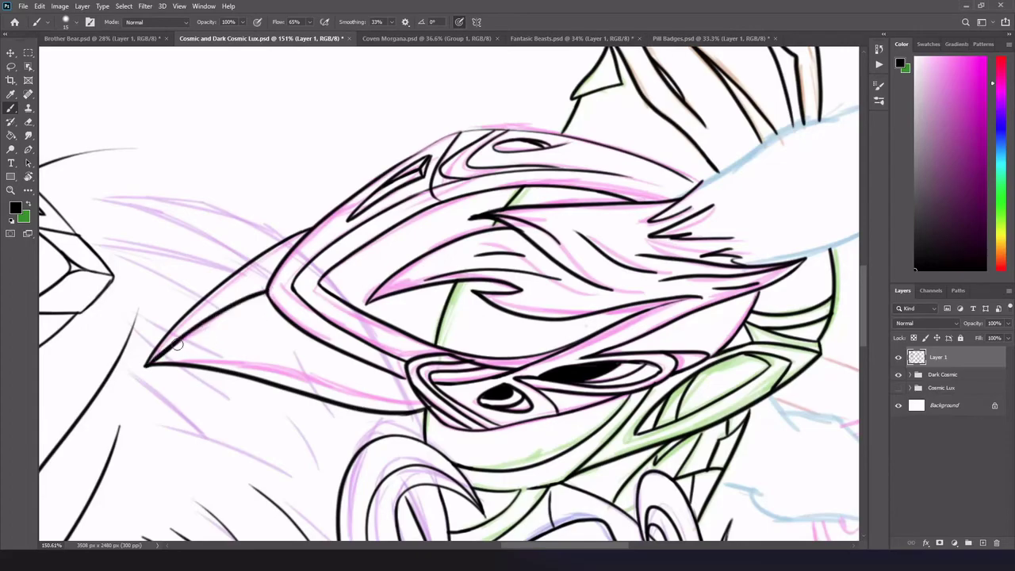
Return the canvas to its upright orientation and ink the purple strand lines trailing out below the pointed fin
key(r)
mouse_move(444, 317)
mouse_down()
mouse_move(670, 379)
mouse_move(550, 464)
mouse_up()
scroll(670, 379, down, 3)
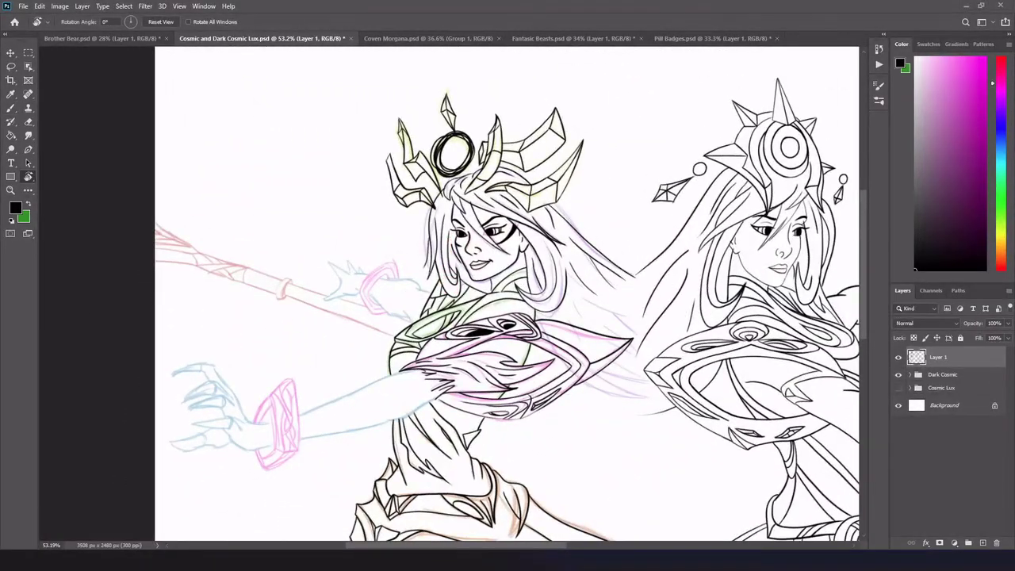
scroll(598, 372, up, 5)
key(b)
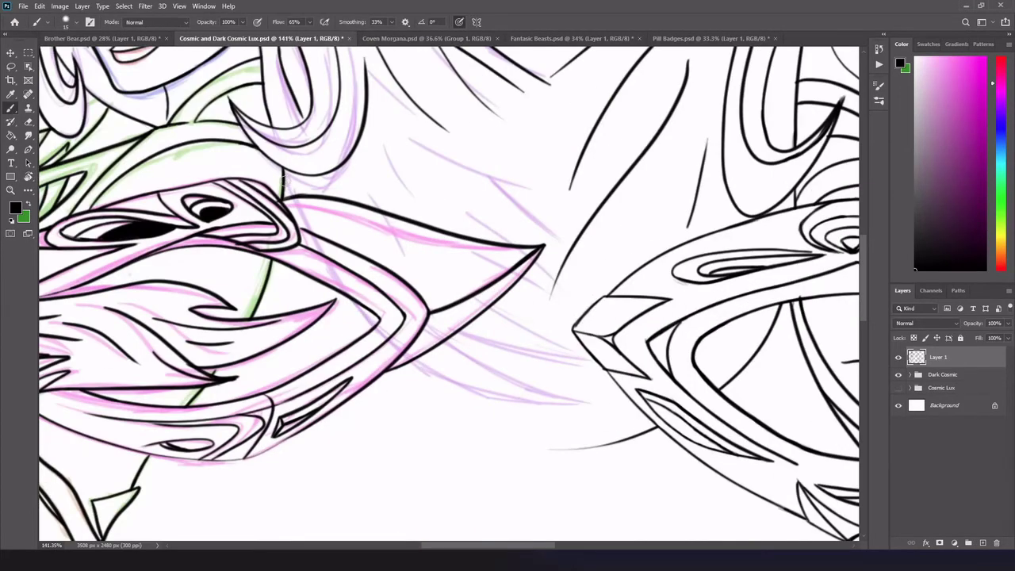
key(ctrl+z)
mouse_move(394, 349)
mouse_down()
mouse_move(551, 403)
mouse_move(601, 402)
mouse_up()
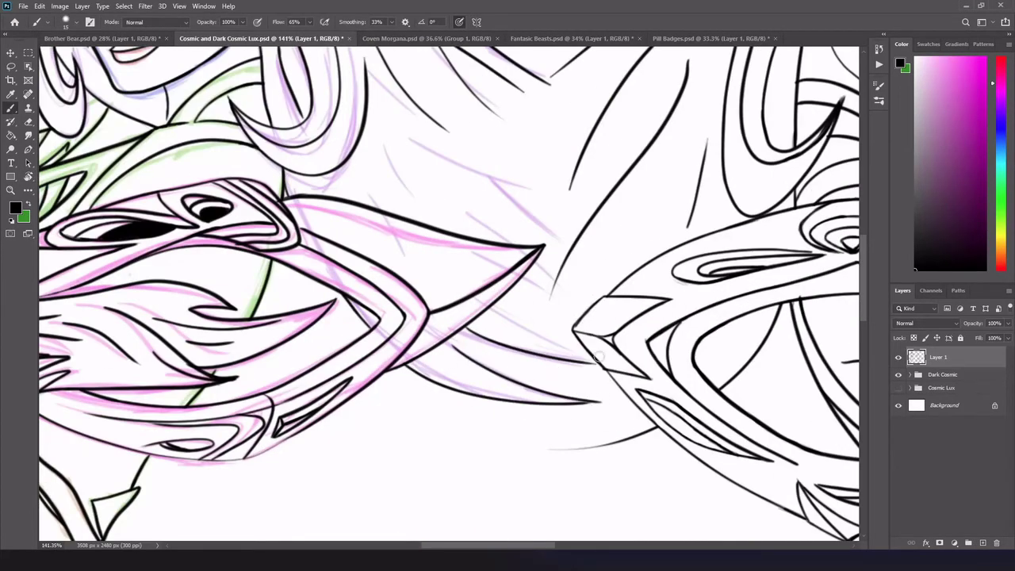
Ink the loose purple hair strands above the pointed fin and clean up the trailing line ends with the eraser
drag(468, 203, 544, 246)
drag(416, 141, 582, 238)
key(e)
drag(438, 297, 571, 314)
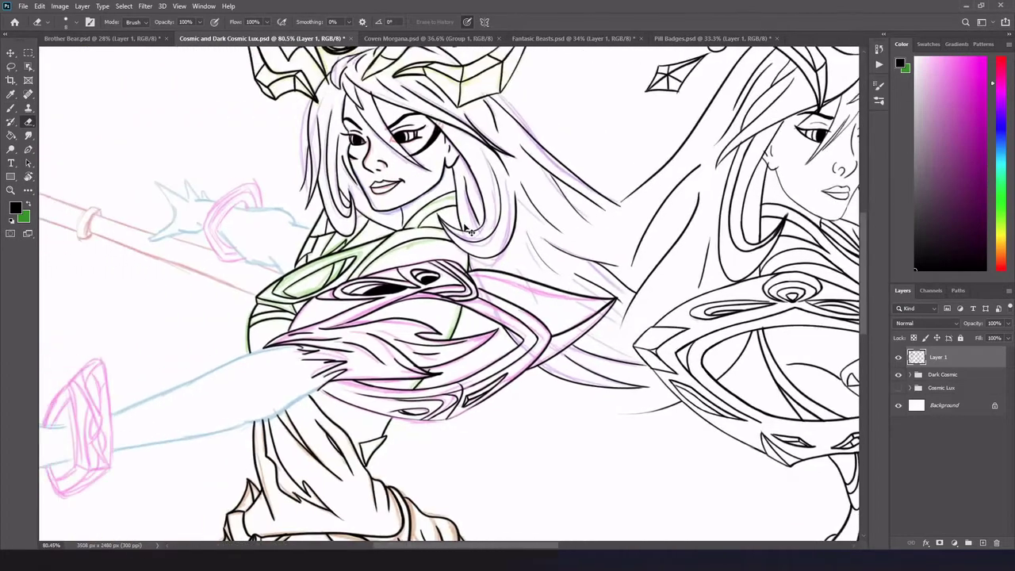
Ink the upper and lower outlines of the far arm from the shoulder armour to the bracelet and wrist
scroll(470, 208, up, 3)
key(b)
drag(428, 208, 623, 256)
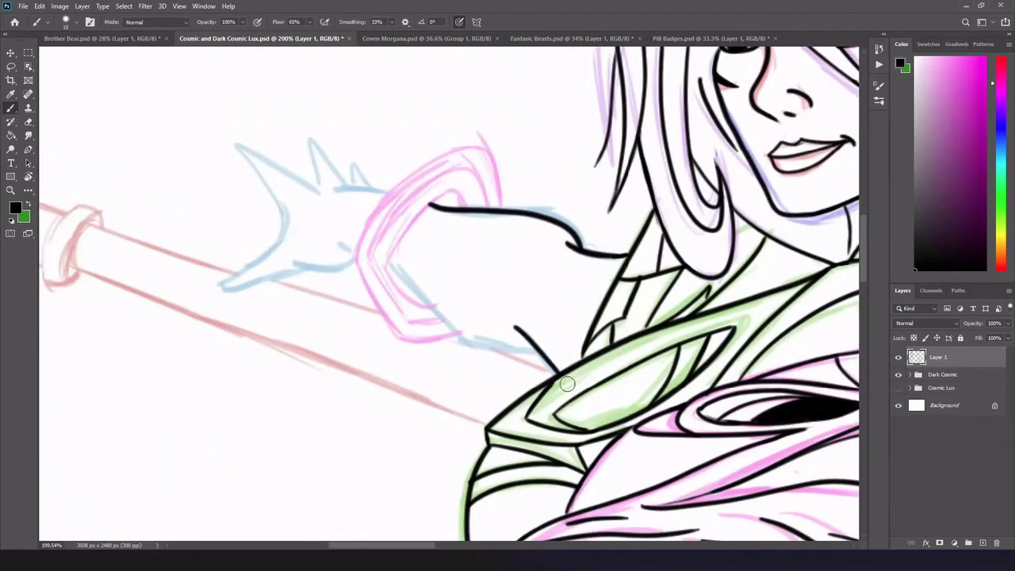
drag(391, 259, 533, 347)
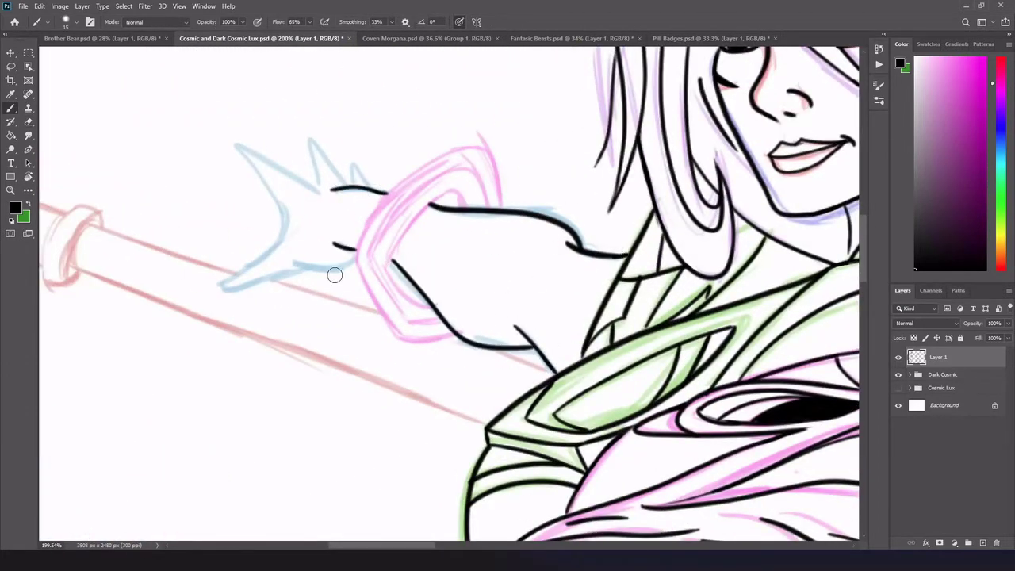
Ink the far hand's pointed fingers, long thumb and palm lines over the blue sketch
scroll(316, 211, up, 3)
drag(282, 140, 424, 236)
mouse_move(139, 147)
mouse_down()
mouse_move(301, 241)
mouse_move(155, 371)
mouse_up()
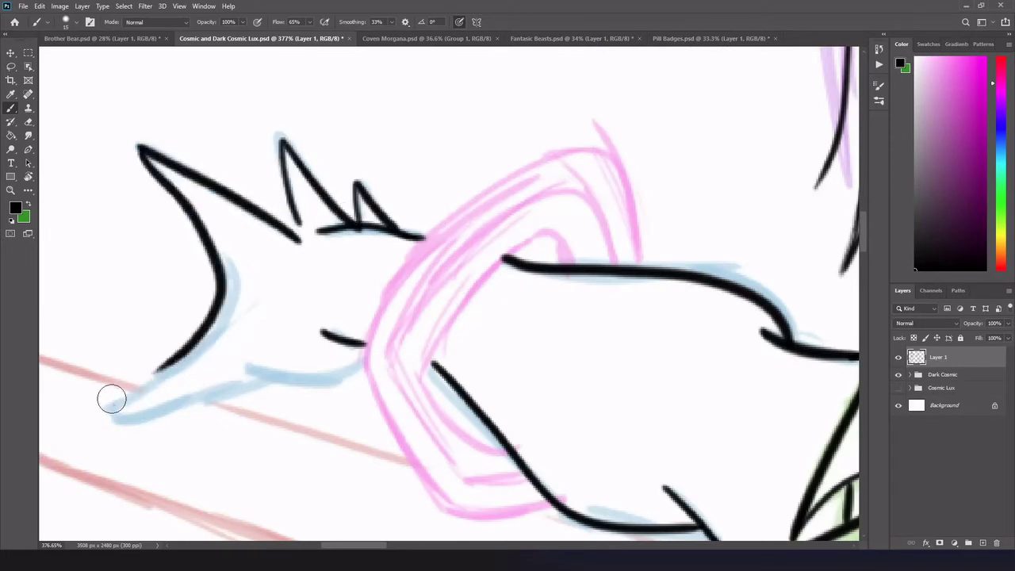
mouse_move(286, 379)
mouse_down()
mouse_move(136, 403)
mouse_move(188, 355)
mouse_move(361, 363)
mouse_up()
key(ctrl+z)
drag(236, 372, 361, 363)
Ink the far bracelet's inner opening, middle contour and outer edge around the forearm
drag(432, 365, 567, 262)
drag(432, 365, 490, 438)
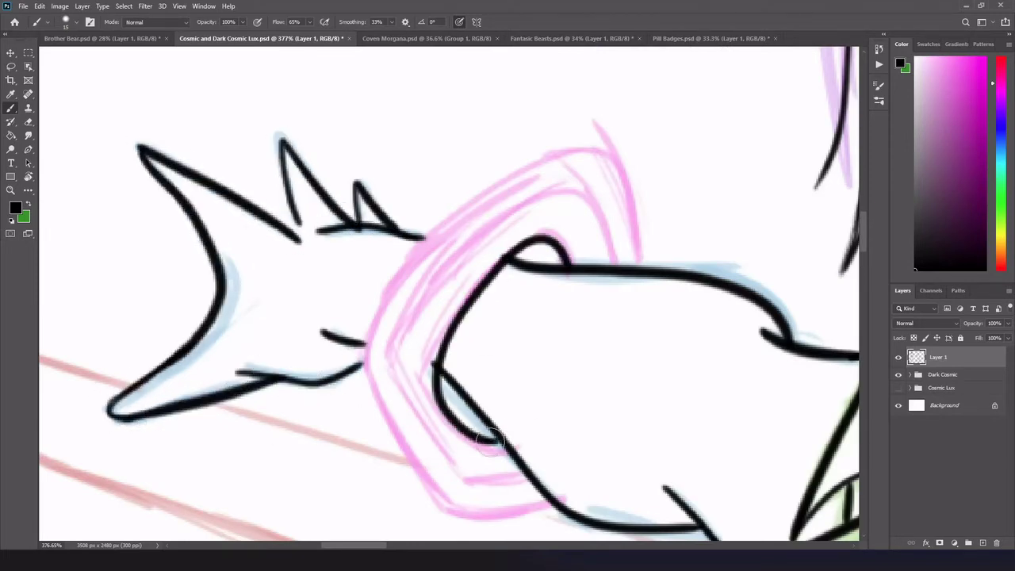
mouse_move(528, 476)
mouse_down()
mouse_move(465, 478)
mouse_move(464, 251)
mouse_move(606, 262)
mouse_up()
mouse_move(376, 396)
mouse_down()
mouse_move(642, 262)
mouse_move(540, 516)
mouse_up()
key(ctrl+z)
drag(373, 363, 544, 517)
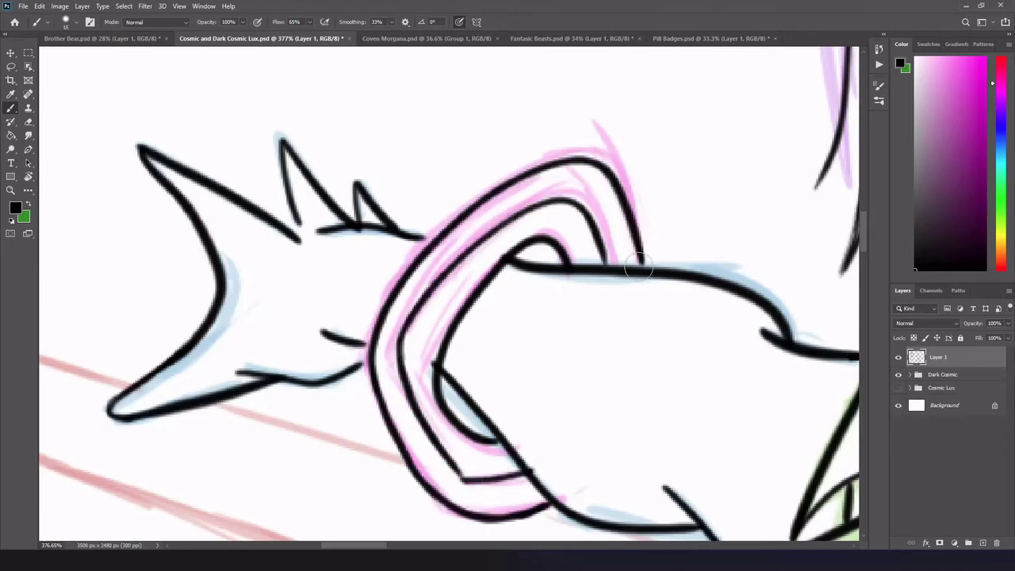
scroll(499, 381, down, 5)
scroll(503, 215, up, 4)
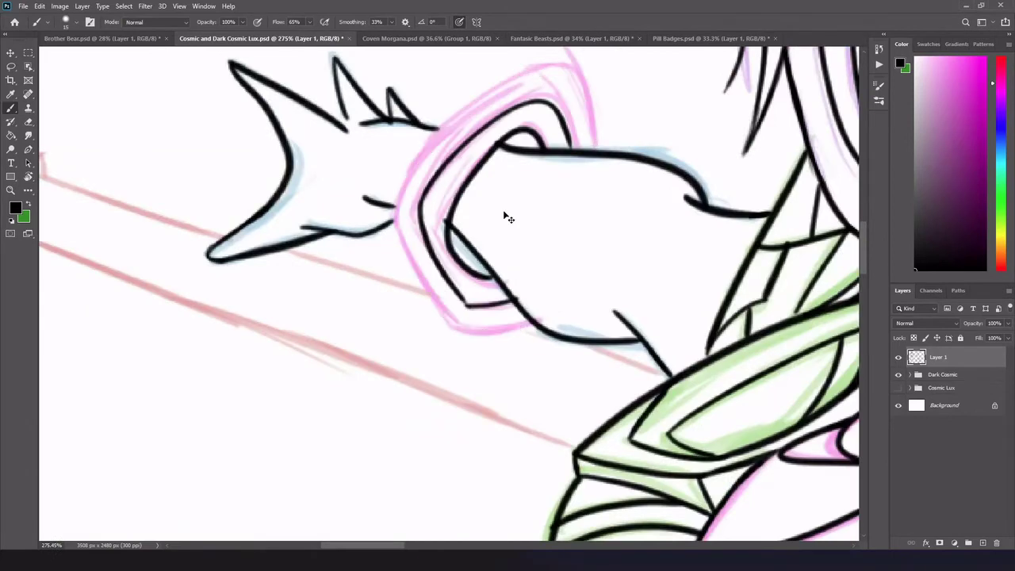
key(ctrl+shift+z)
Erase the far bracelet's middle contour and redraw it closer to the inner opening
key(e)
scroll(447, 312, up, 3)
mouse_move(438, 262)
mouse_down()
mouse_move(488, 309)
mouse_move(555, 310)
mouse_up()
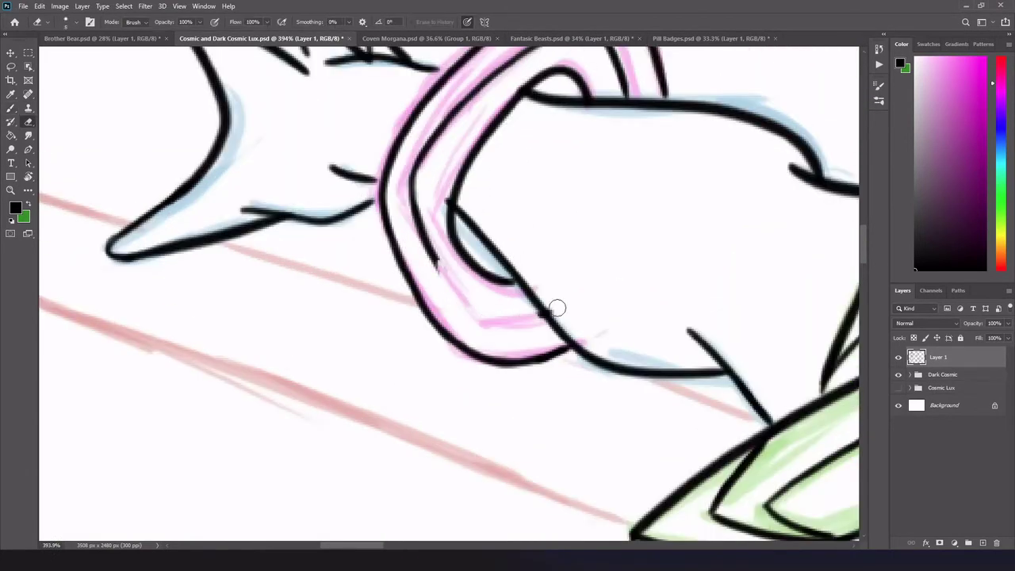
mouse_move(438, 212)
mouse_down()
mouse_move(476, 97)
mouse_move(515, 59)
mouse_up()
scroll(444, 237, up, 1)
key(b)
drag(429, 287, 570, 77)
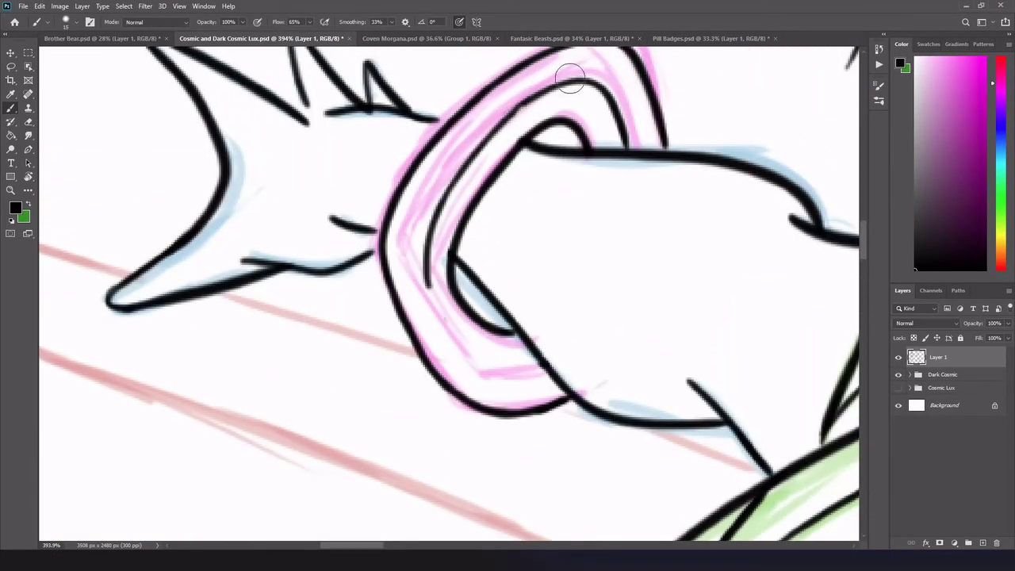
drag(426, 279, 555, 371)
Redraw the far bracelet's outer edge beside the wrist closer to the middle contour, erasing the surplus ink
mouse_move(421, 309)
mouse_down()
mouse_move(395, 219)
mouse_move(419, 146)
mouse_up()
key(e)
drag(379, 272, 403, 170)
key(b)
mouse_move(424, 364)
mouse_down()
mouse_move(393, 236)
mouse_move(411, 176)
mouse_up()
scroll(439, 168, down, 5)
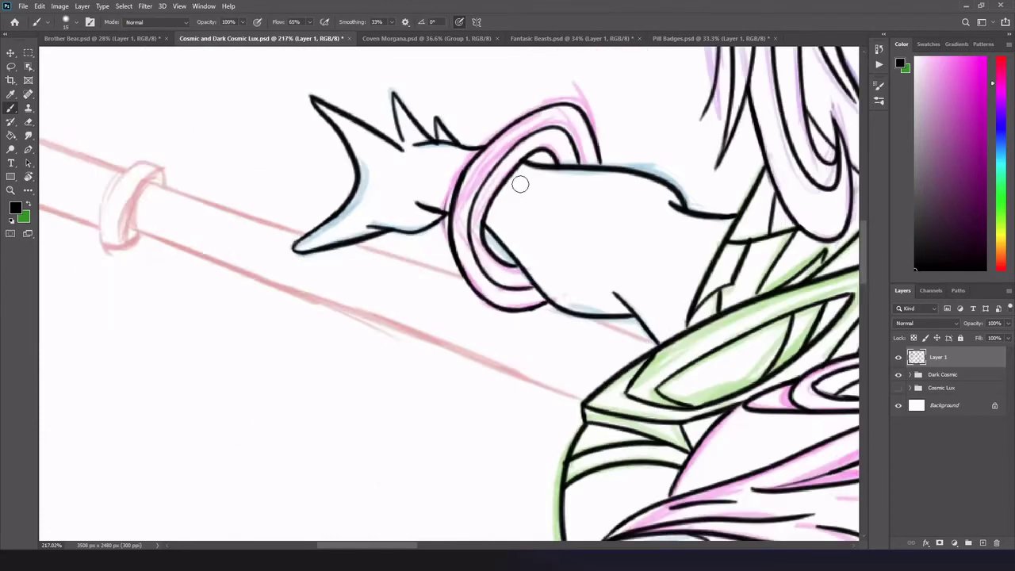
Ink the near forearm's upper and lower outlines from the torn sleeve to the bracelet, tidying the elbow overlap
scroll(254, 278, up, 1)
drag(397, 319, 627, 230)
key(e)
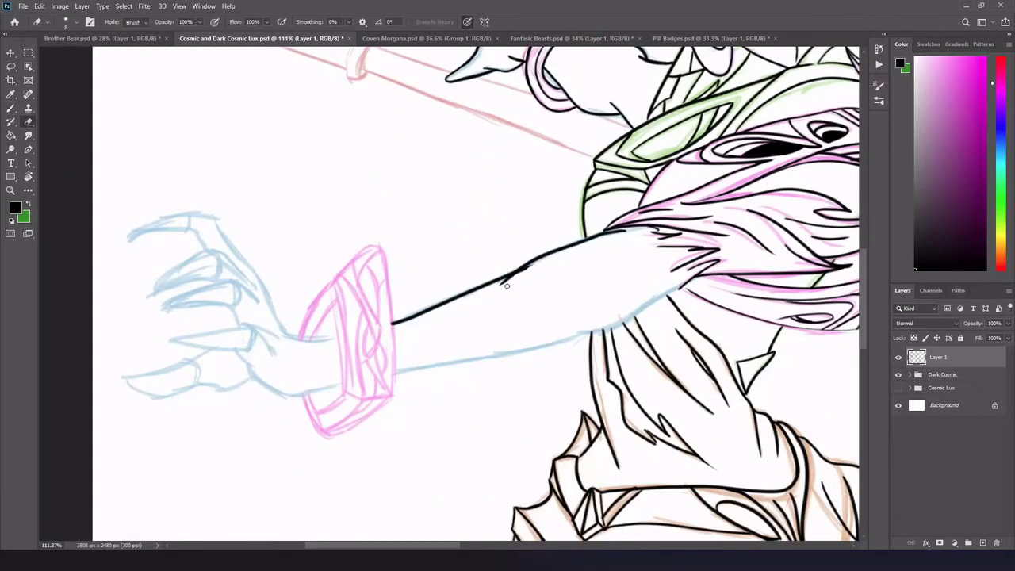
drag(507, 285, 499, 281)
key(b)
mouse_move(686, 287)
mouse_down()
mouse_move(576, 340)
mouse_move(389, 372)
mouse_up()
Ink the near wrist's upper and lower outlines up to the hand and erase the parts crossing the bracelet
drag(389, 324, 266, 295)
drag(386, 369, 249, 369)
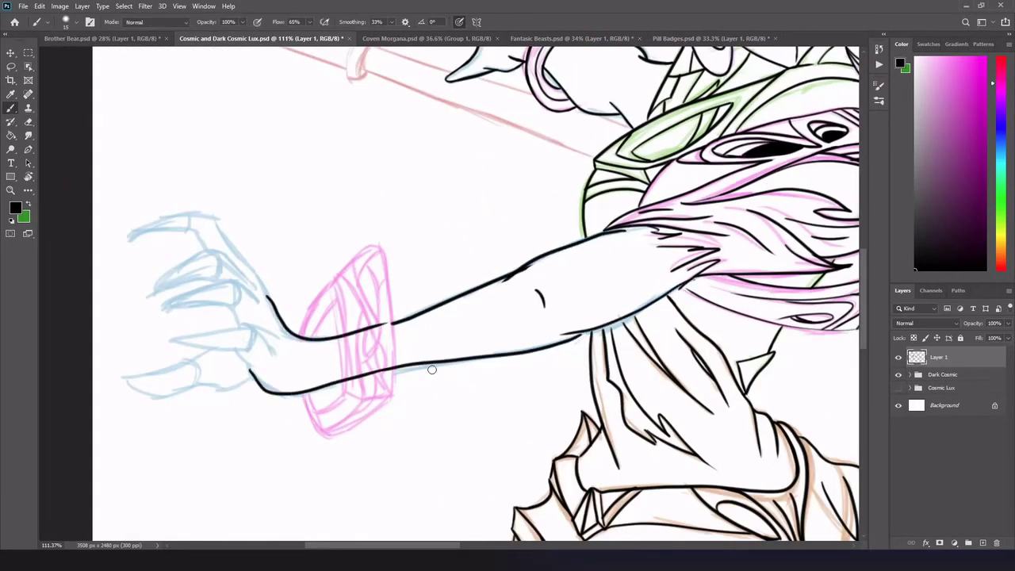
key(e)
drag(390, 331, 389, 368)
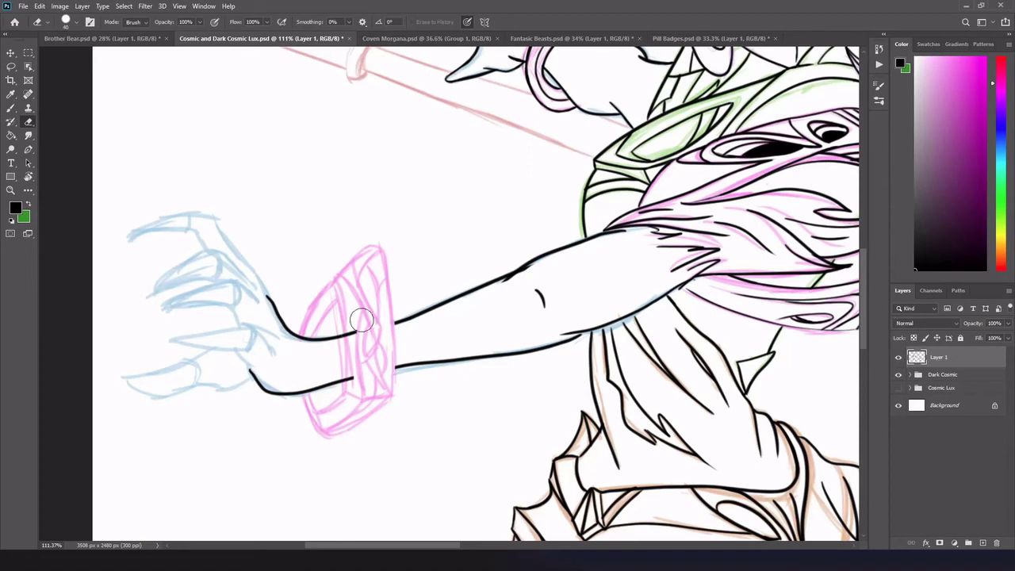
Ink the near hand's top two clawed fingers, including the nail dividers and the back of the hand
key(b)
scroll(370, 372, up, 3)
drag(180, 162, 302, 152)
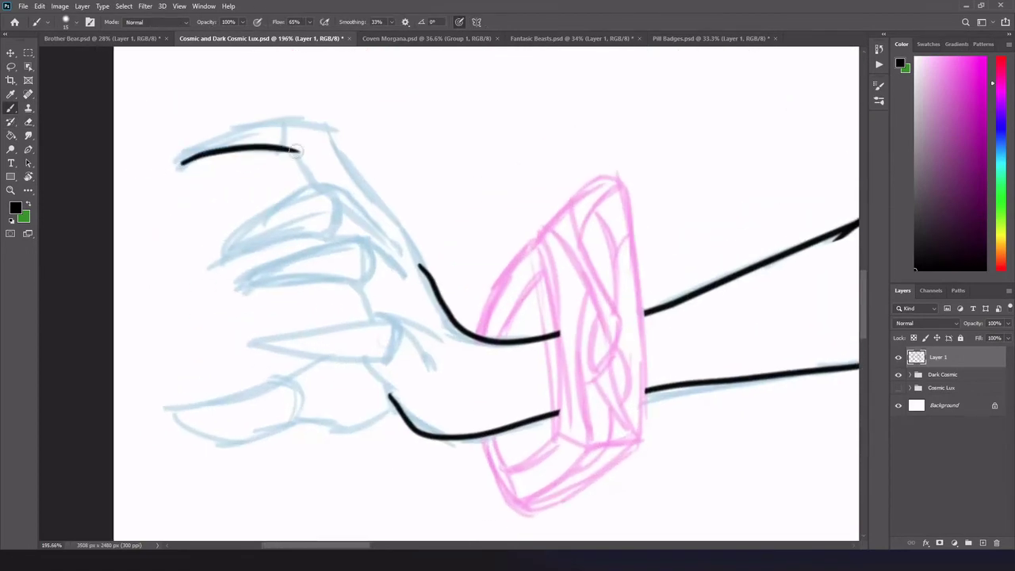
mouse_move(179, 165)
mouse_down()
mouse_move(336, 128)
mouse_move(435, 300)
mouse_up()
drag(284, 131, 283, 150)
drag(341, 195, 236, 251)
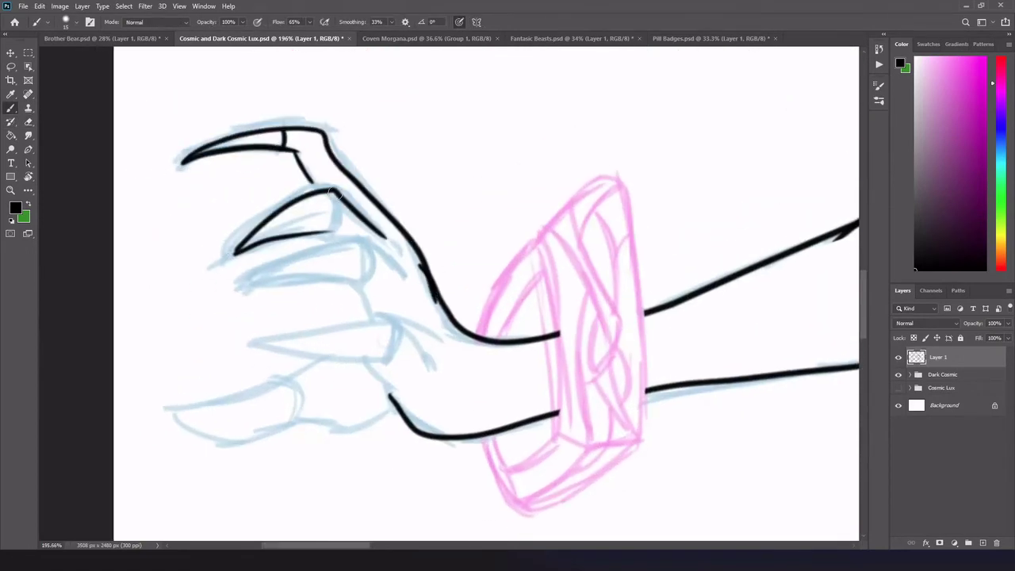
drag(325, 230, 327, 238)
Ink the near hand's third and fourth claws with the knuckle line, erasing the overshoot at the third claw's base
mouse_move(247, 292)
mouse_down()
mouse_move(364, 241)
mouse_move(370, 278)
mouse_up()
drag(370, 277, 249, 292)
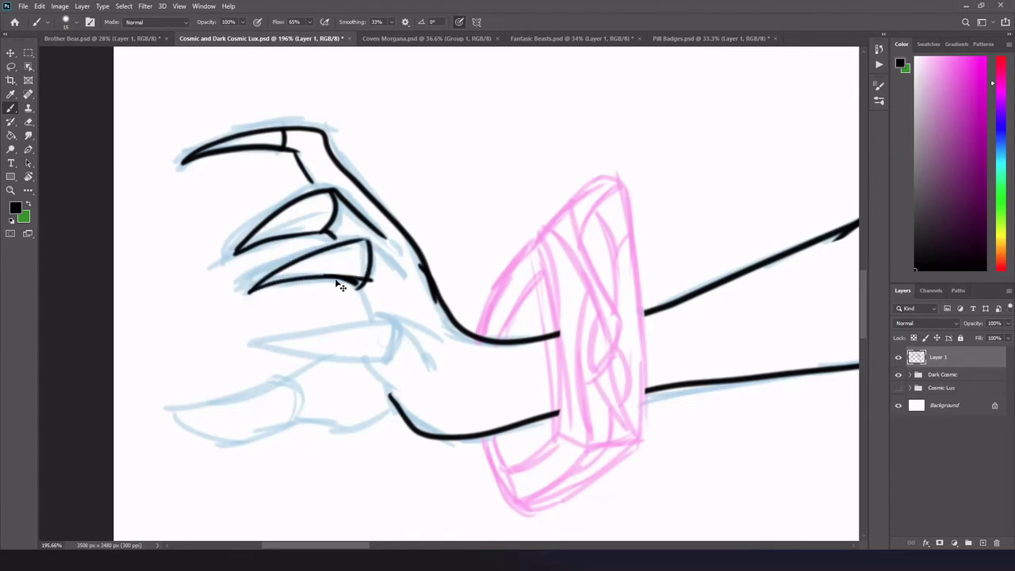
key(e)
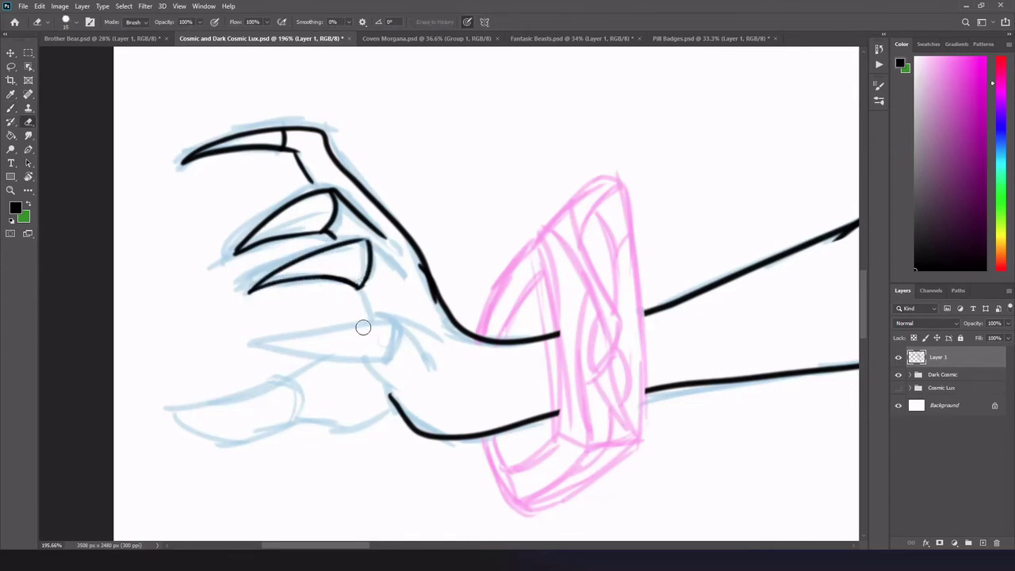
key(b)
drag(277, 347, 392, 355)
drag(387, 317, 441, 346)
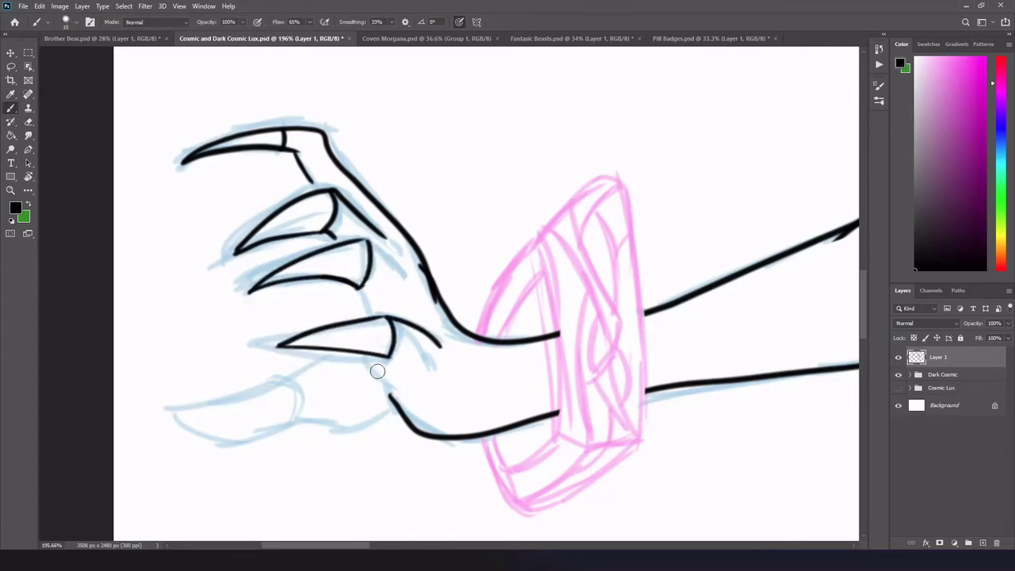
Ink the near hand's thumb with its claw divider and the short lines joining the fingers to the palm
drag(181, 403, 341, 354)
drag(171, 408, 392, 403)
drag(261, 388, 290, 421)
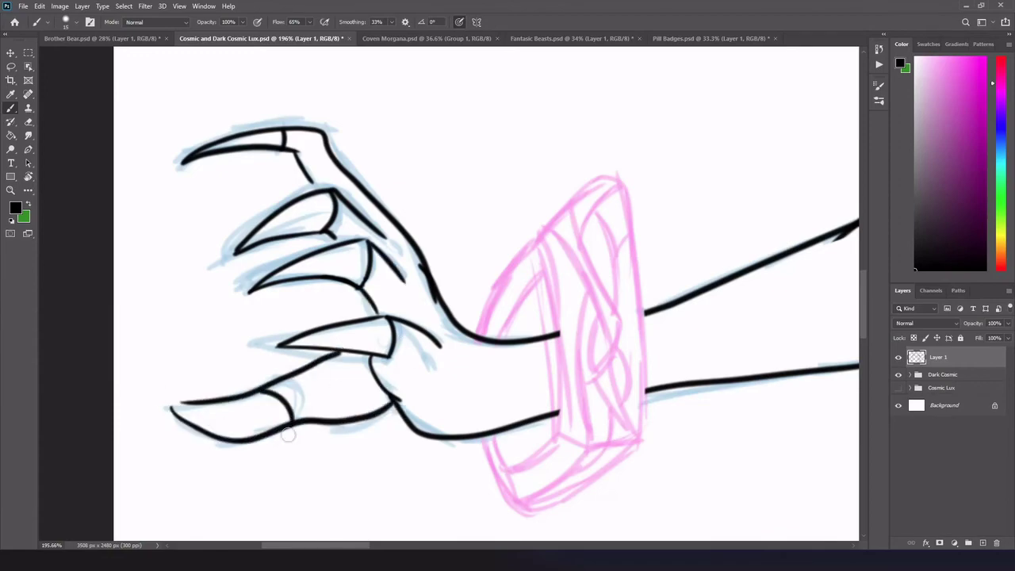
scroll(338, 353, down, 10)
scroll(339, 341, up, 10)
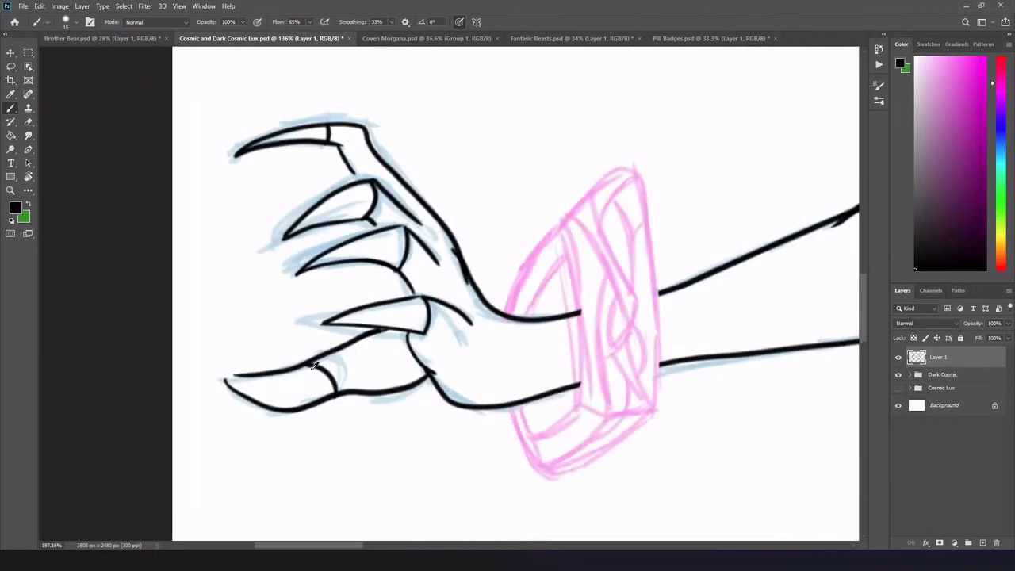
Select the near hand's inked thumb, rotate it about 35° upward and move it against the fingers
key(l)
drag(236, 438, 181, 408)
key(ctrl+t)
drag(238, 456, 265, 426)
drag(301, 372, 334, 313)
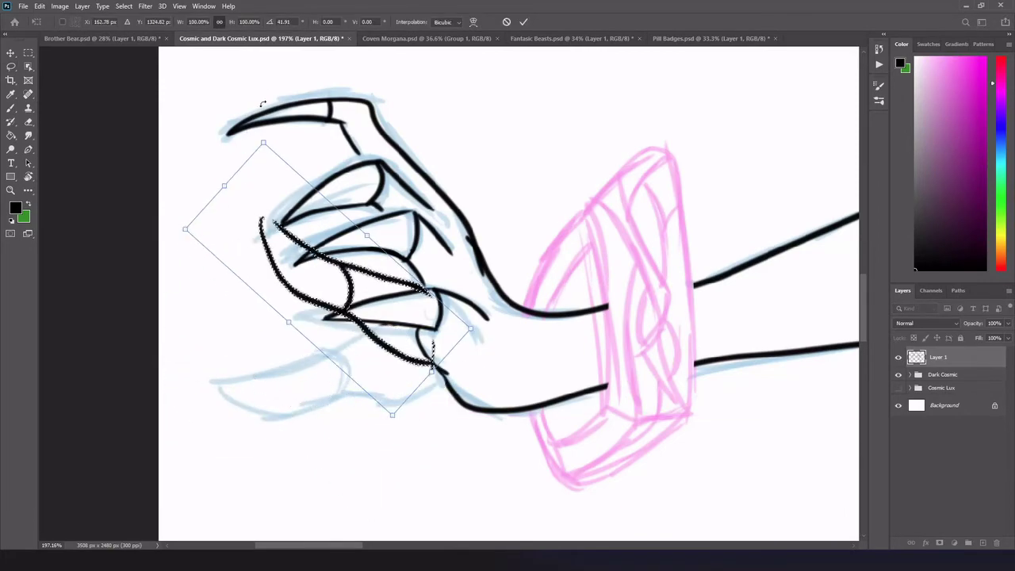
mouse_move(431, 352)
mouse_down()
mouse_move(410, 341)
mouse_move(657, 385)
mouse_up()
key(Return)
key(ctrl+d)
scroll(555, 357, down, 5)
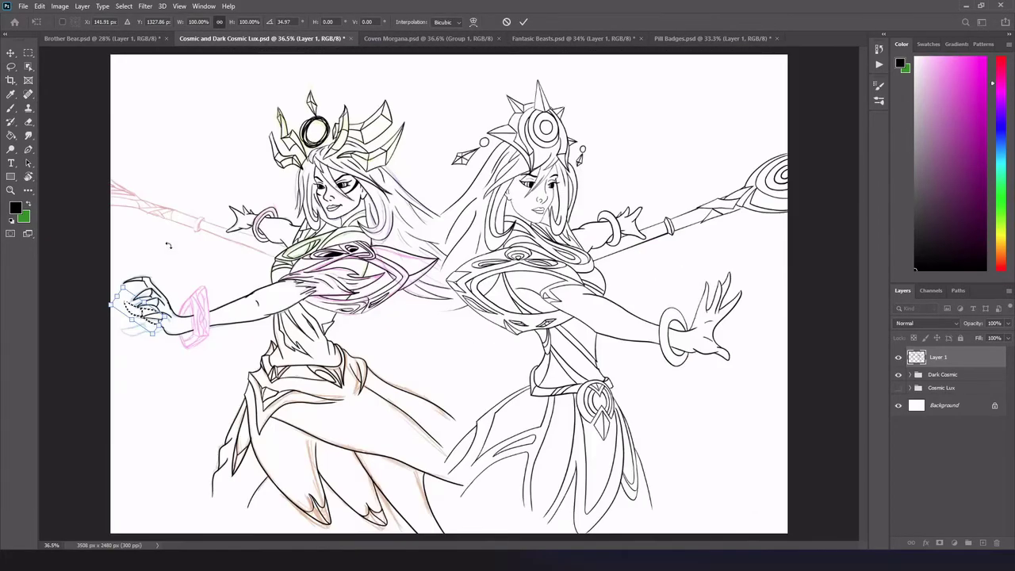
Redraw the joining line at the rotated thumb's base and extend the edge at its claw tip
scroll(507, 349, up, 8)
key(b)
key(ctrl+z)
drag(441, 194, 438, 137)
drag(149, 73, 203, 119)
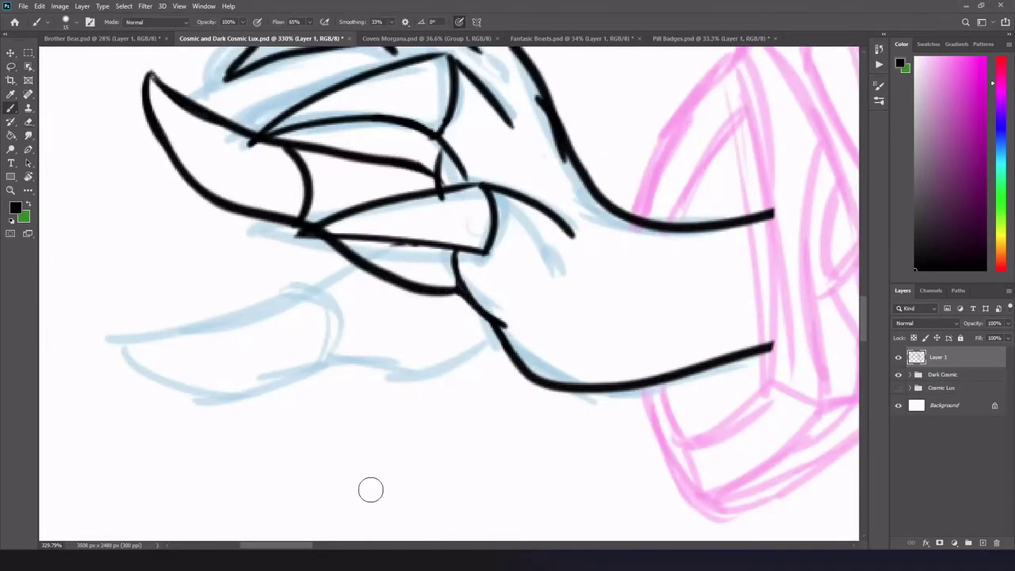
Ink the near bracelet's front edge, its inner opening around the wrist and the curved back rim
scroll(414, 347, down, 5)
scroll(436, 290, up, 5)
drag(283, 155, 300, 379)
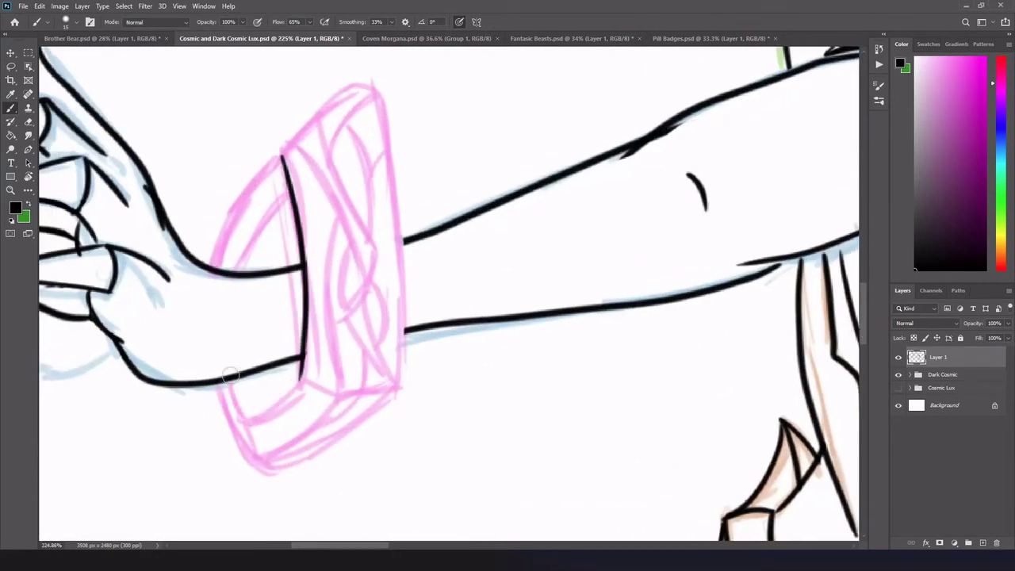
drag(230, 381, 301, 375)
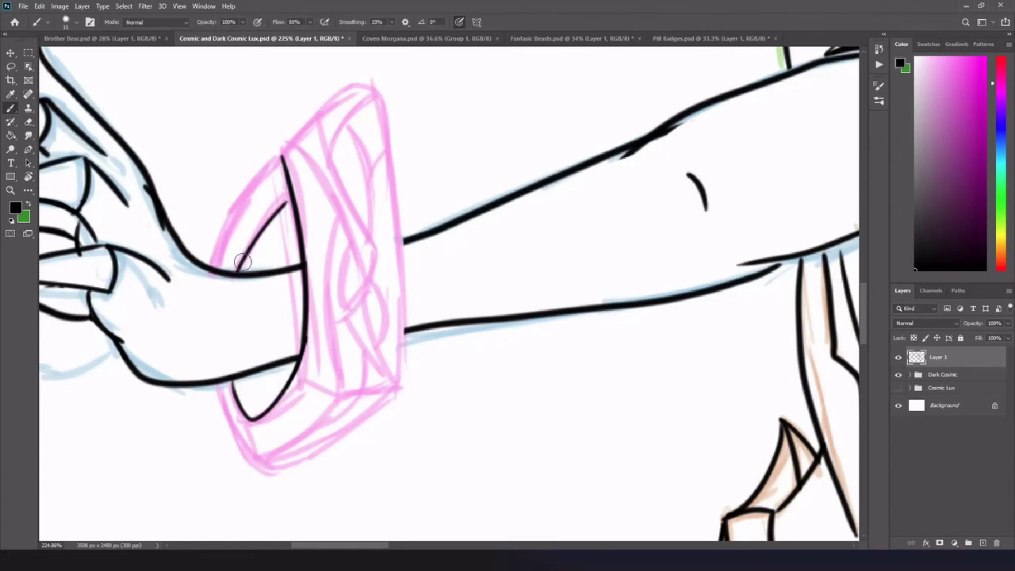
drag(230, 236, 213, 269)
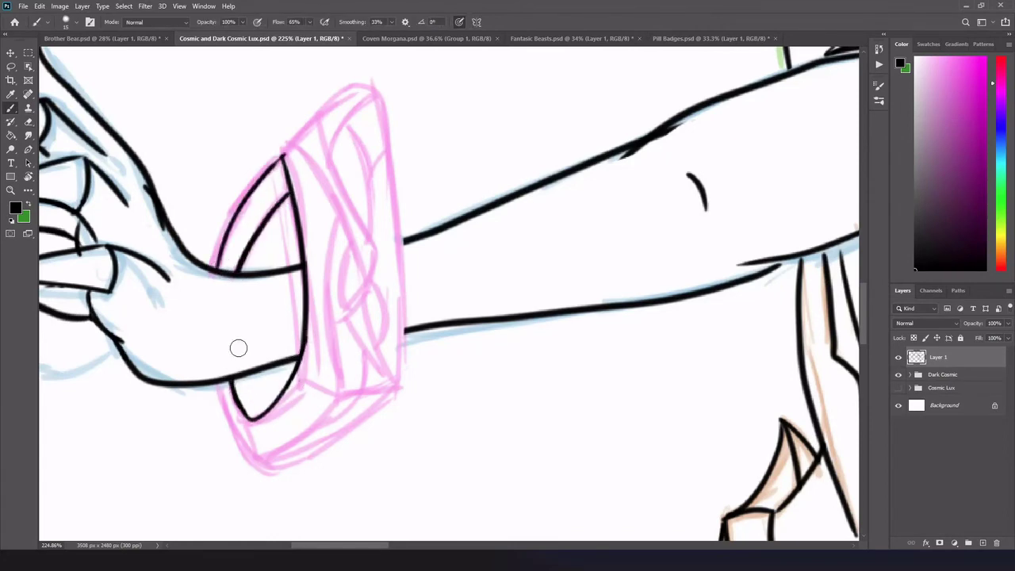
Ink the near bracelet's lower facets, the curved front panel line and the bands crossing its upper part
drag(334, 392, 311, 427)
drag(338, 216, 341, 393)
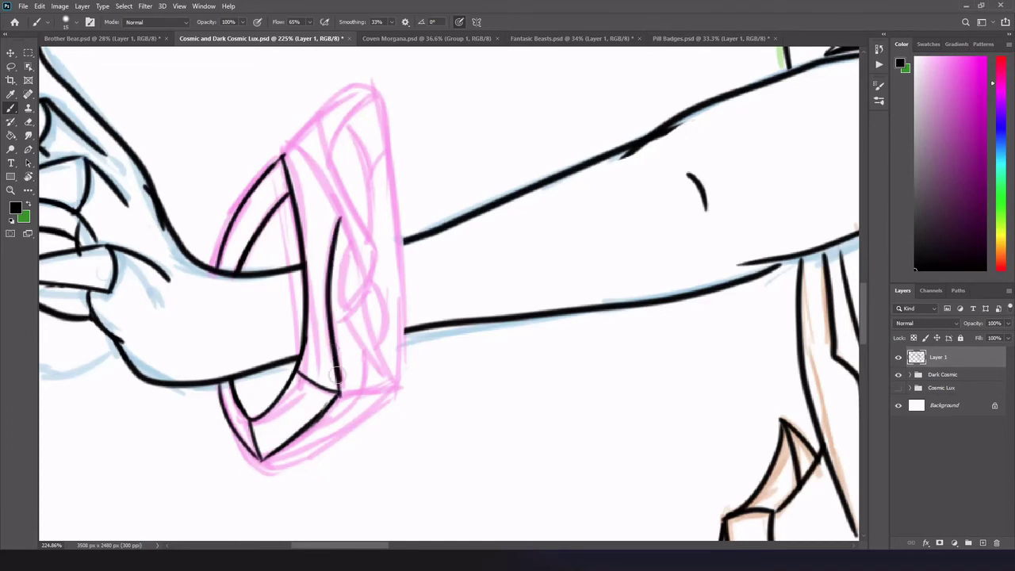
mouse_move(282, 155)
mouse_down()
mouse_move(380, 89)
mouse_move(319, 242)
mouse_move(371, 241)
mouse_up()
key(ctrl+z)
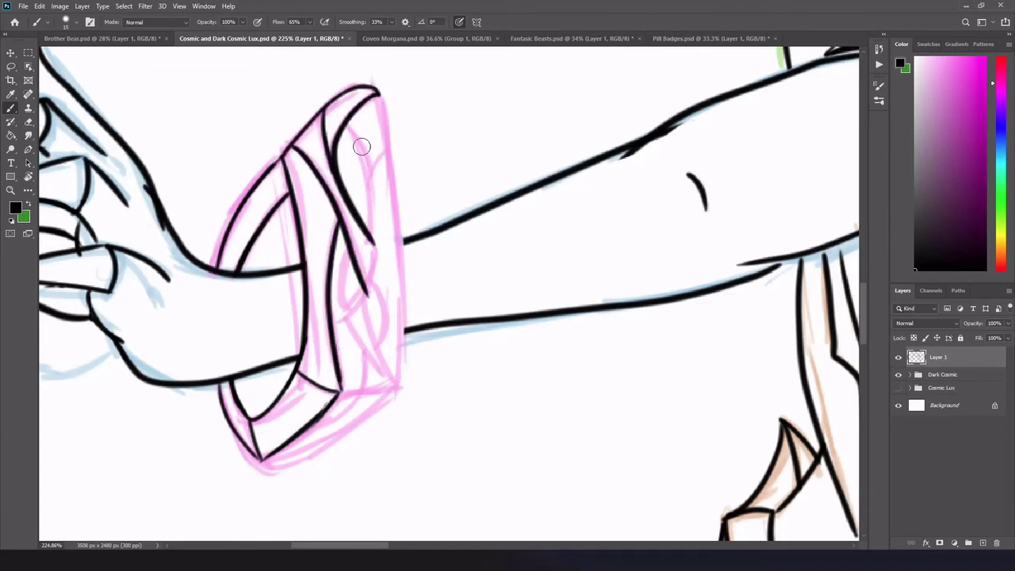
Ink the near bracelet's forearm-side edge, its bottom edges and the inset line in the upper panel
drag(357, 148, 372, 232)
drag(373, 89, 406, 385)
drag(337, 388, 407, 388)
drag(263, 464, 398, 397)
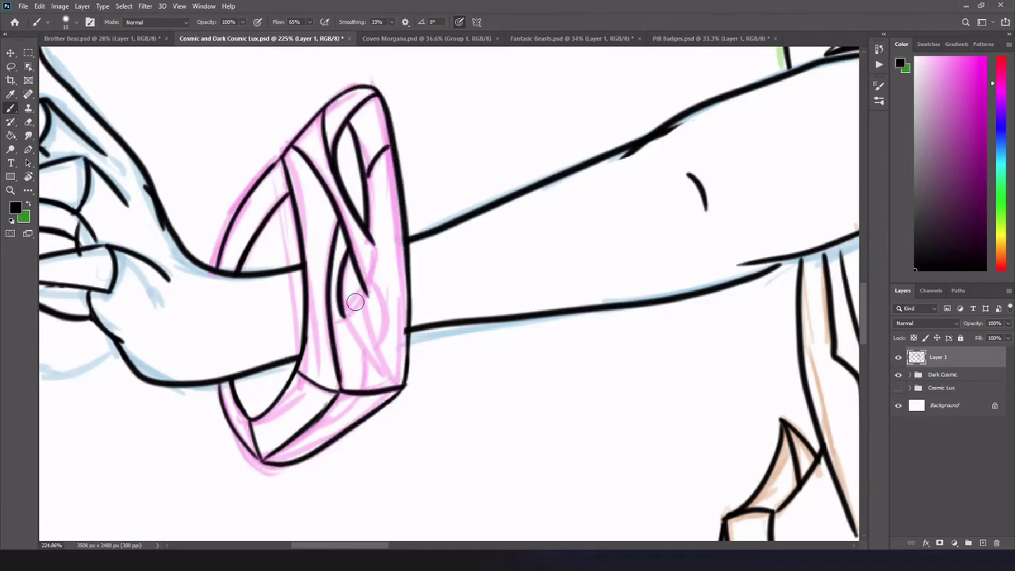
Ink the near bracelet's interwoven bands down its face and the matching lines on its underside
drag(378, 239, 331, 336)
drag(363, 302, 391, 380)
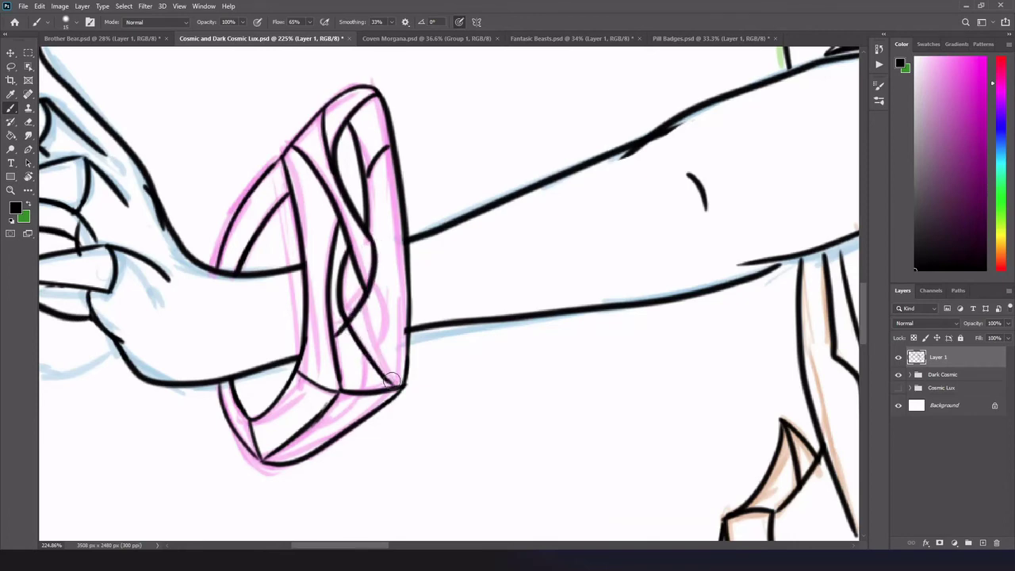
drag(369, 279, 374, 392)
drag(282, 459, 367, 396)
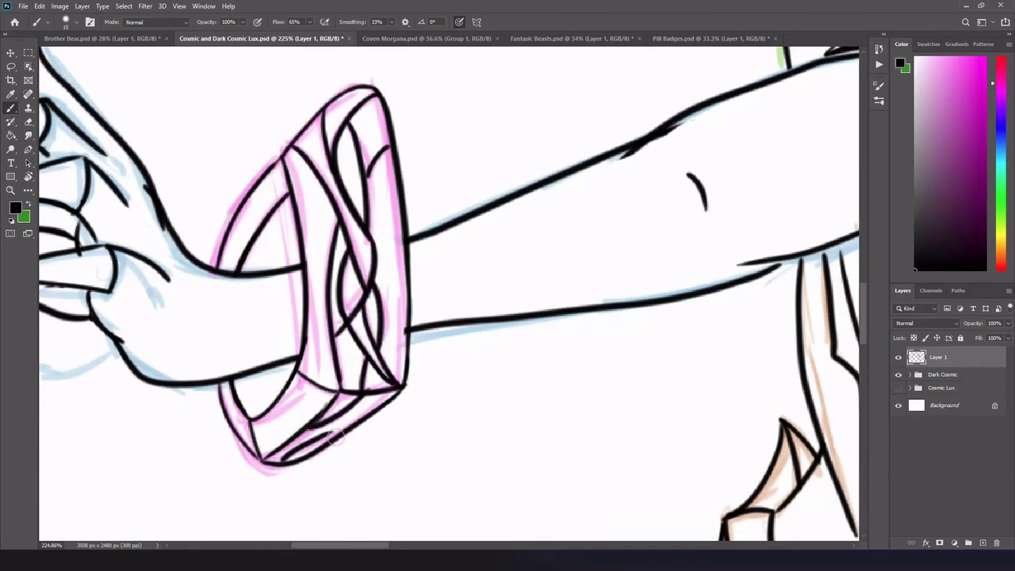
drag(391, 173, 407, 332)
key(e)
key(b)
Ink both edges of the staff shaft from the shoulder to the ring collar and outline the collar
scroll(282, 304, down, 5)
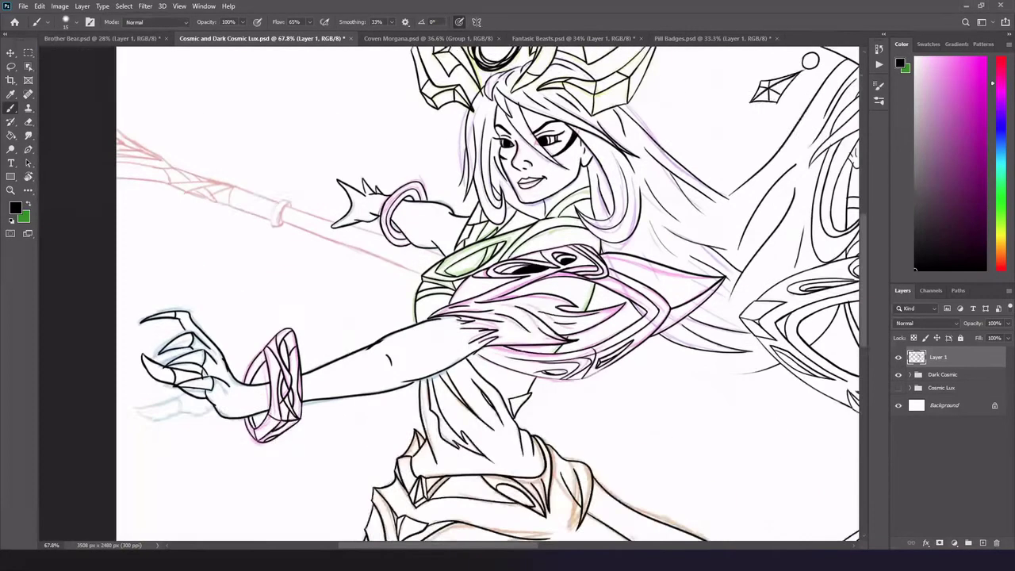
scroll(321, 319, up, 3)
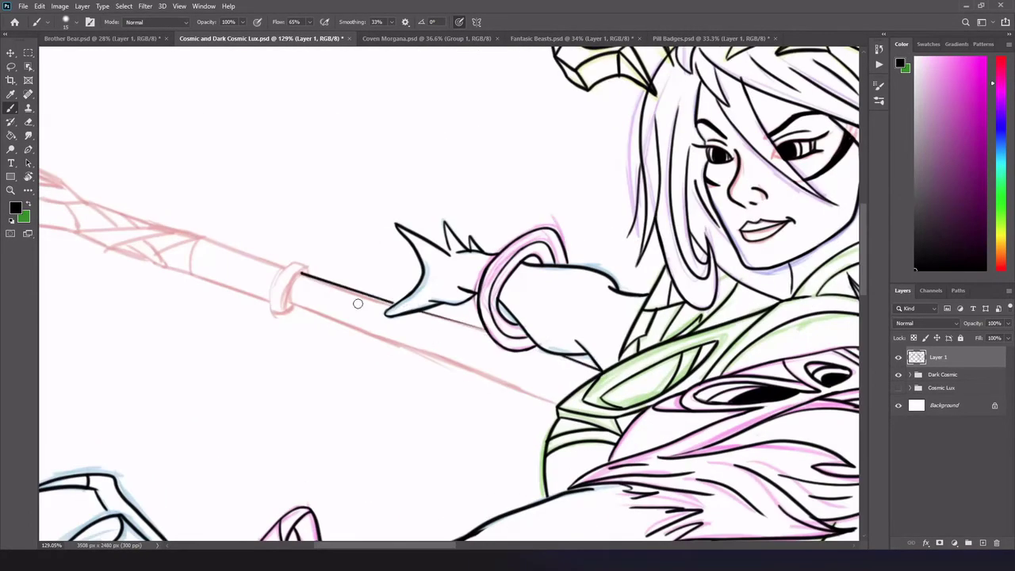
drag(556, 403, 284, 305)
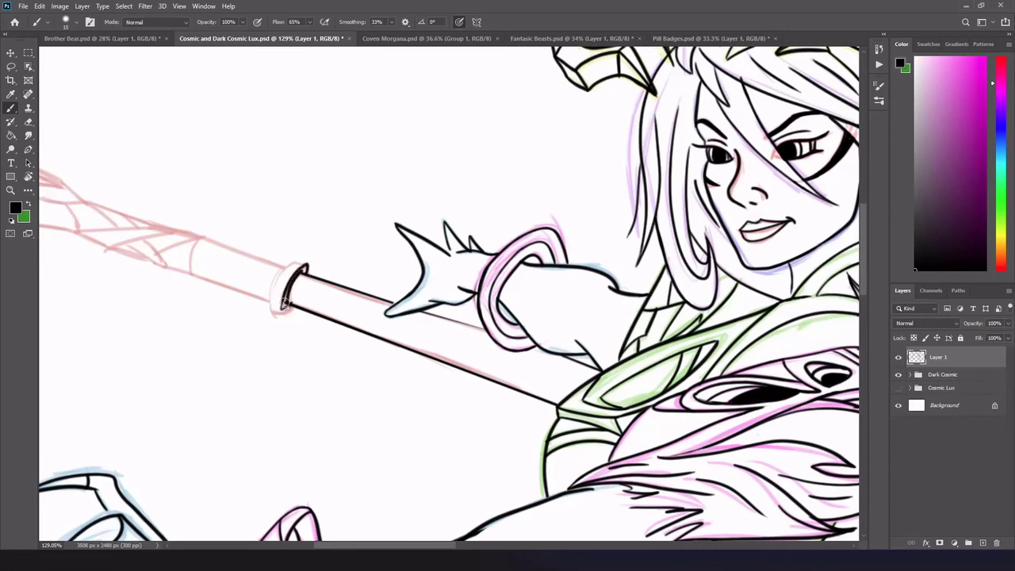
scroll(279, 262, up, 3)
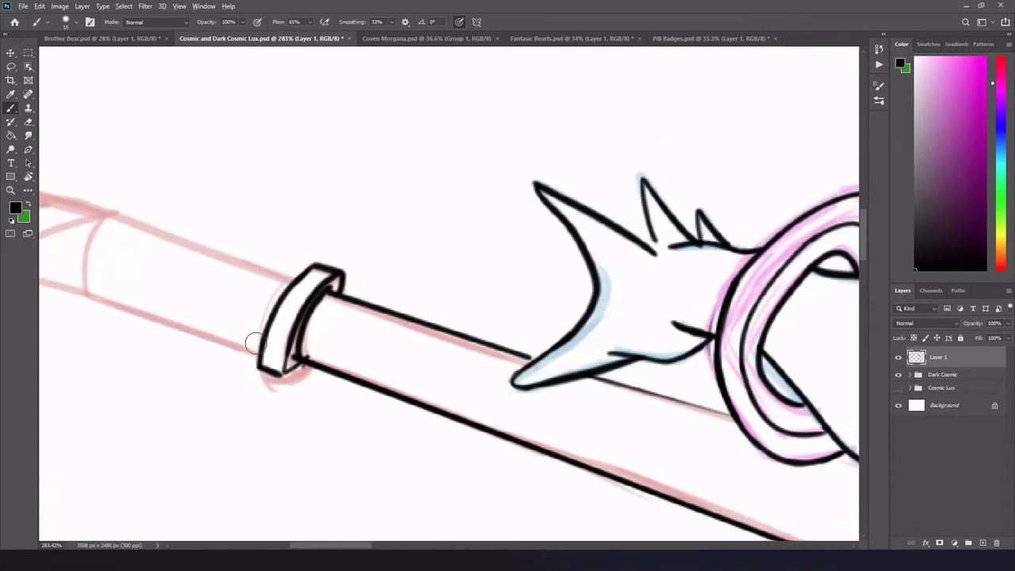
Ink both edges of the staff shaft beyond the ring collar and the curved line closing off that section
scroll(467, 294, left, 3)
drag(438, 289, 589, 343)
drag(555, 403, 416, 351)
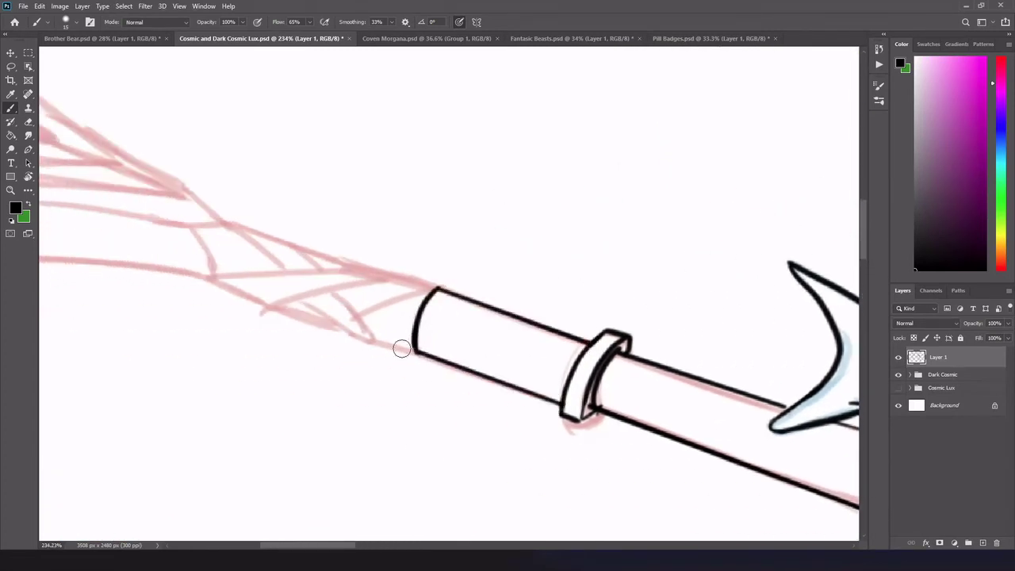
Ink the crossing facet lines and lower edge of the staff's carved section, just beyond the plain shaft
mouse_move(357, 315)
mouse_down()
mouse_move(435, 290)
mouse_move(388, 276)
mouse_up()
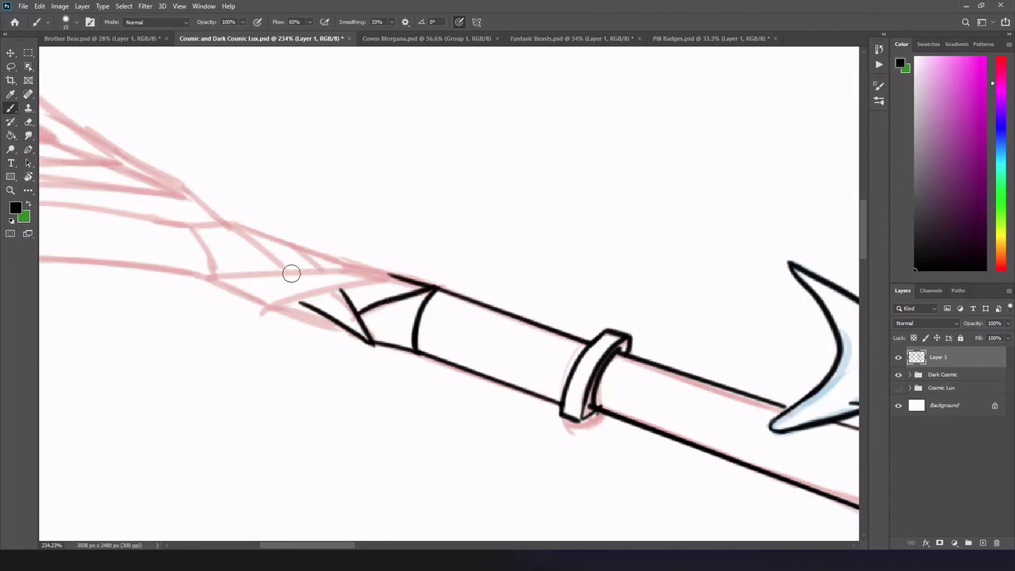
key(ctrl+z)
drag(207, 277, 405, 270)
mouse_move(271, 312)
mouse_down()
mouse_move(394, 278)
mouse_move(432, 286)
mouse_up()
key(ctrl+z)
key(ctrl+z)
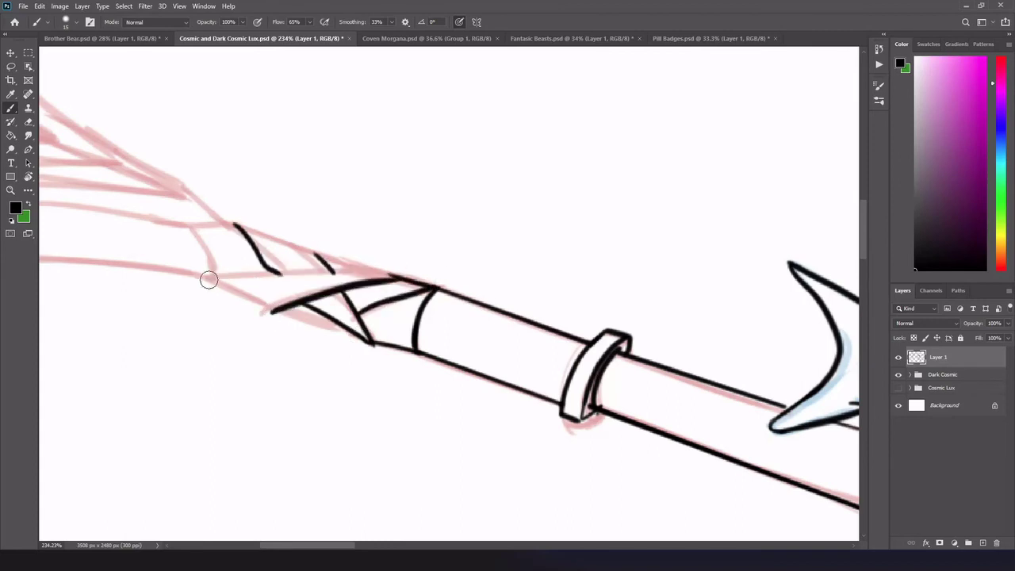
drag(208, 278, 394, 269)
key(e)
key(b)
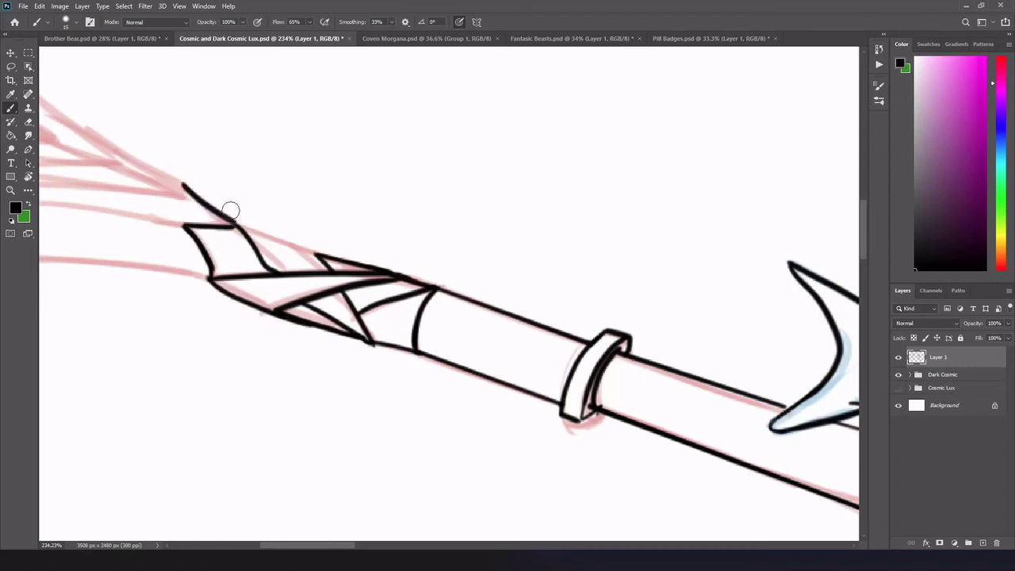
Ink the carved section's upper edge and the doubled inner lines on its upper and lower facets
key(ctrl+z)
drag(236, 226, 333, 255)
drag(238, 228, 279, 267)
key(ctrl+z)
drag(310, 300, 372, 341)
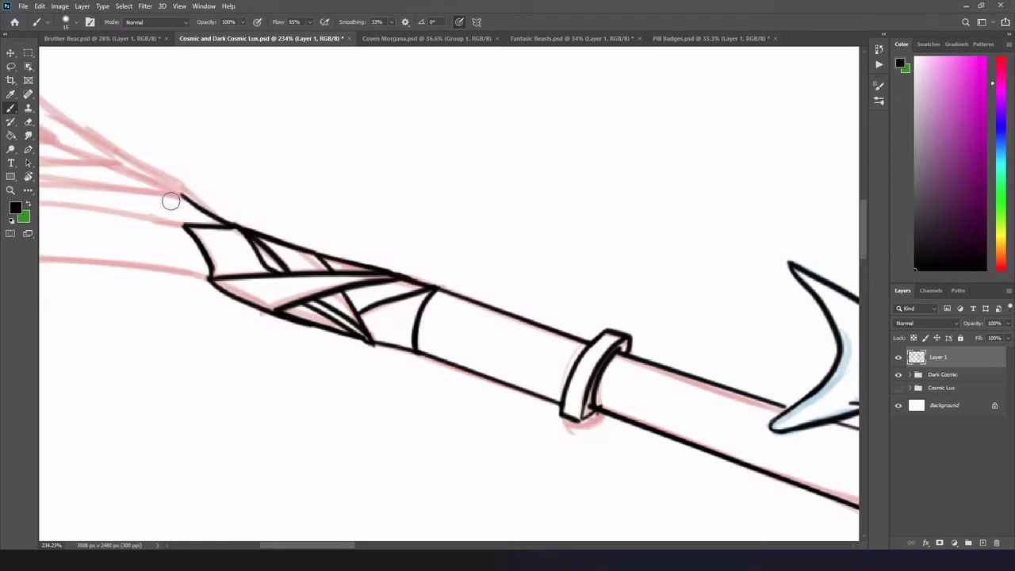
Ink the staff head's upper outline and its tapering inner strands out to the canvas edge
drag(170, 202, 339, 202)
drag(282, 160, 355, 196)
drag(199, 184, 361, 198)
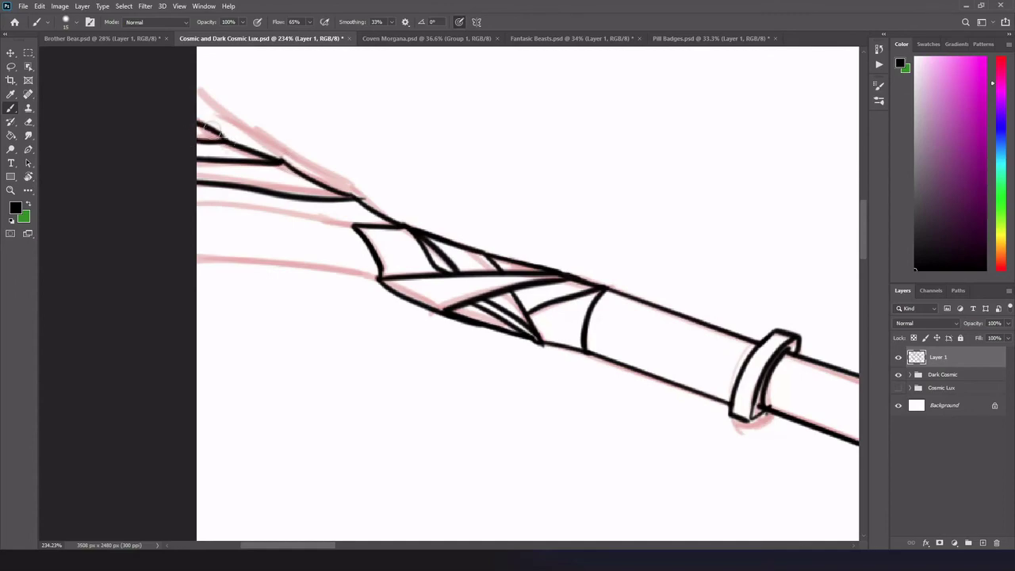
Ink the staff head's lower strand lines out to the canvas edge and hide the Dark Cosmic sketch group
drag(198, 258, 373, 278)
key(ctrl+z)
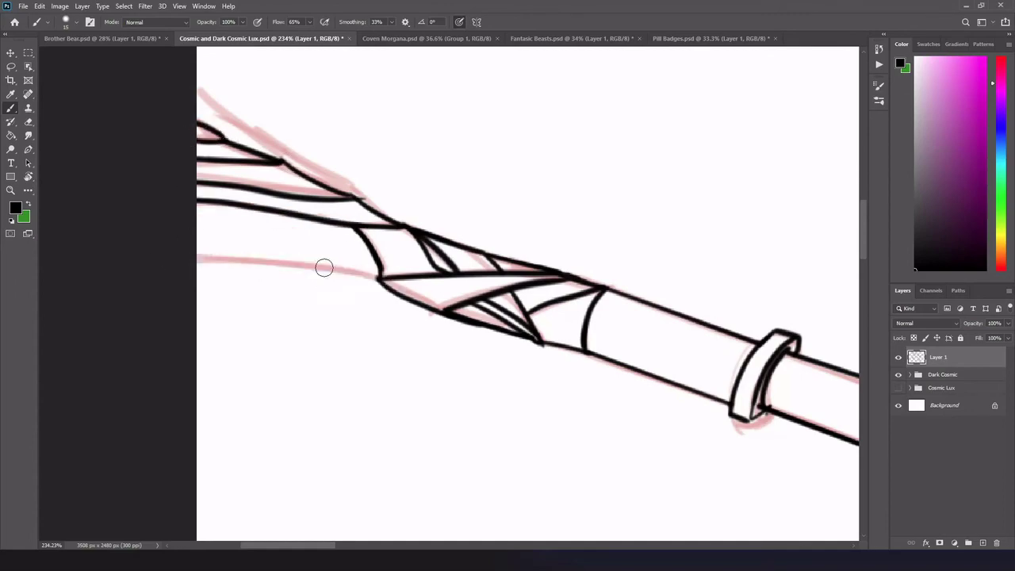
drag(198, 258, 369, 278)
scroll(673, 218, down, 3)
scroll(487, 341, down, 4)
scroll(635, 354, up, 2)
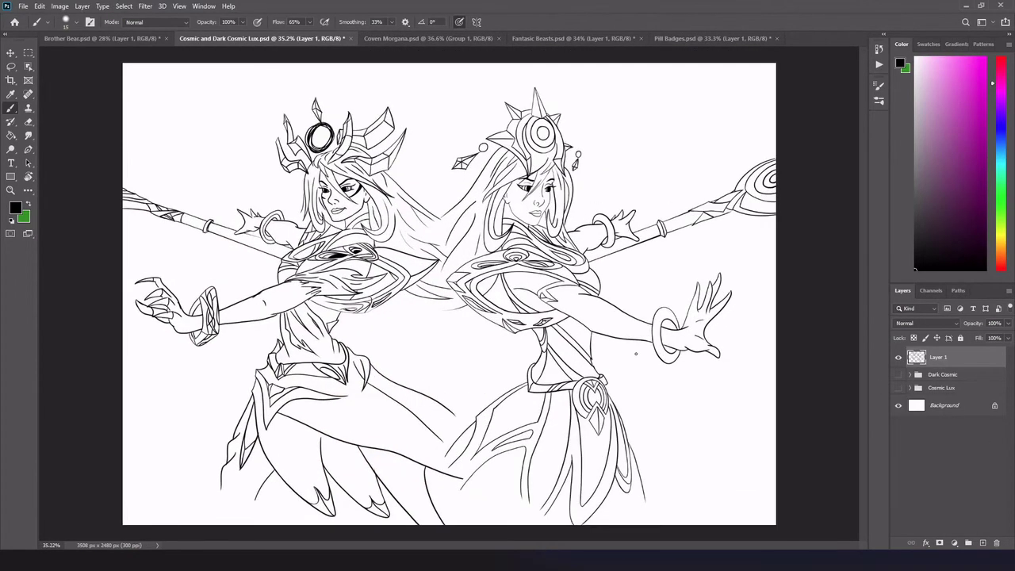